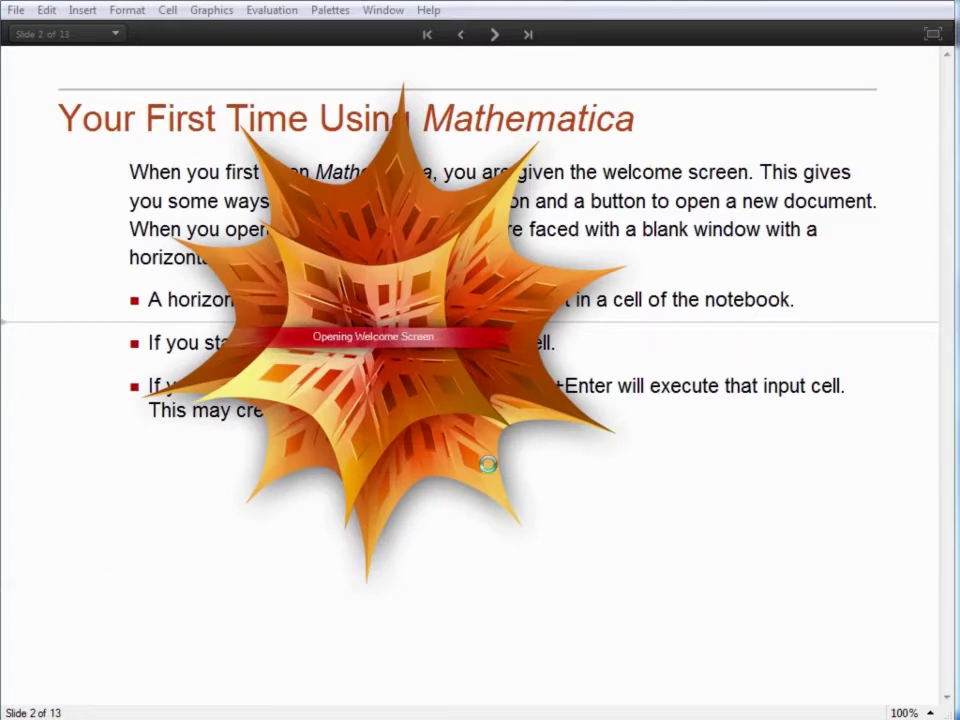
- Drag the Welcome to Wolfram Mathematica window further into view over the slideshow
left_click_drag(231, 148, 317, 141)
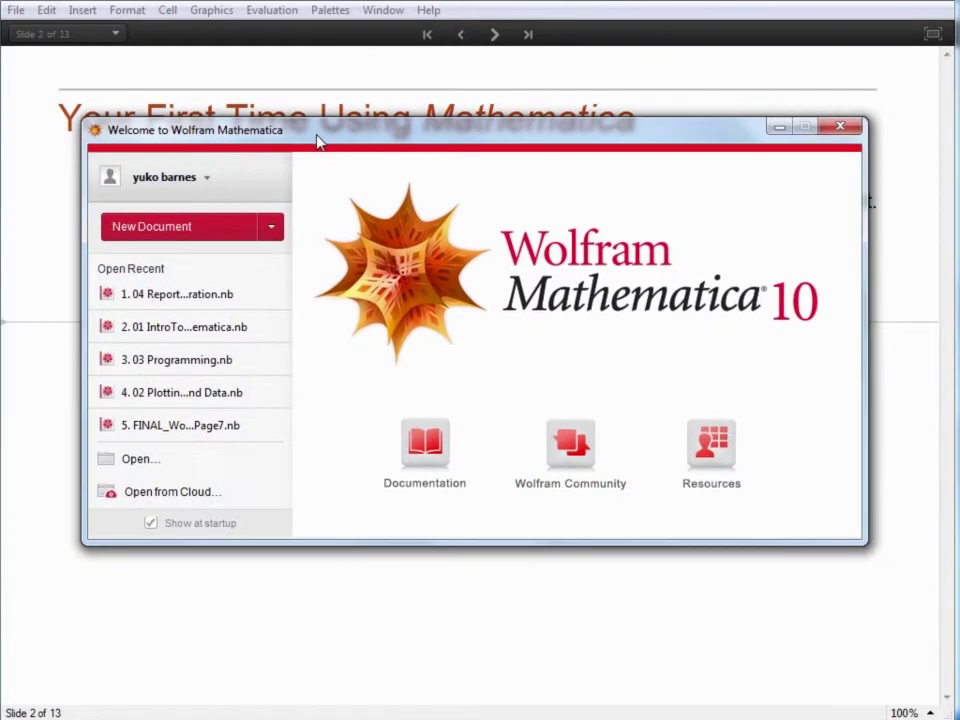
- Create a new notebook, fit its window on screen, and evaluate 2 + 2
left_click(187, 234)
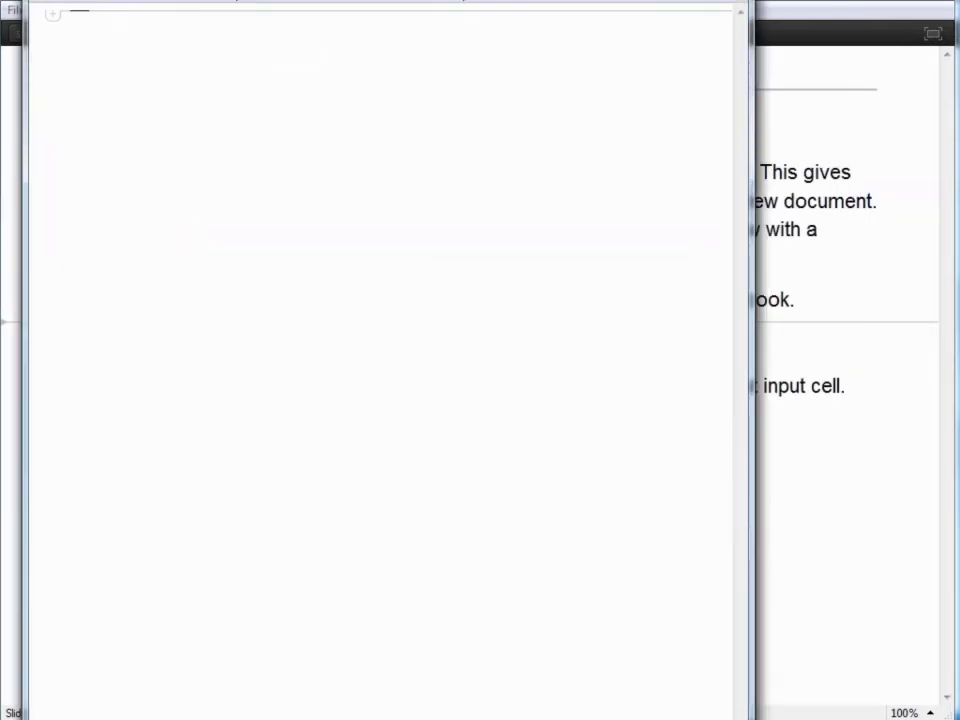
left_click_drag(274, 8, 276, 5)
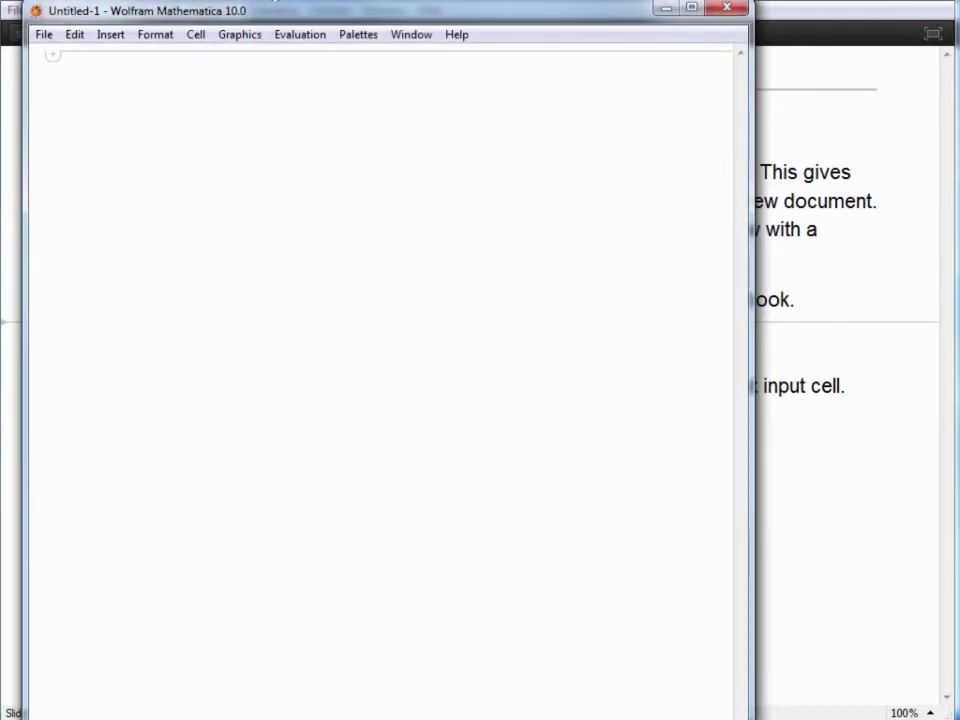
left_click_drag(297, 719, 297, 716)
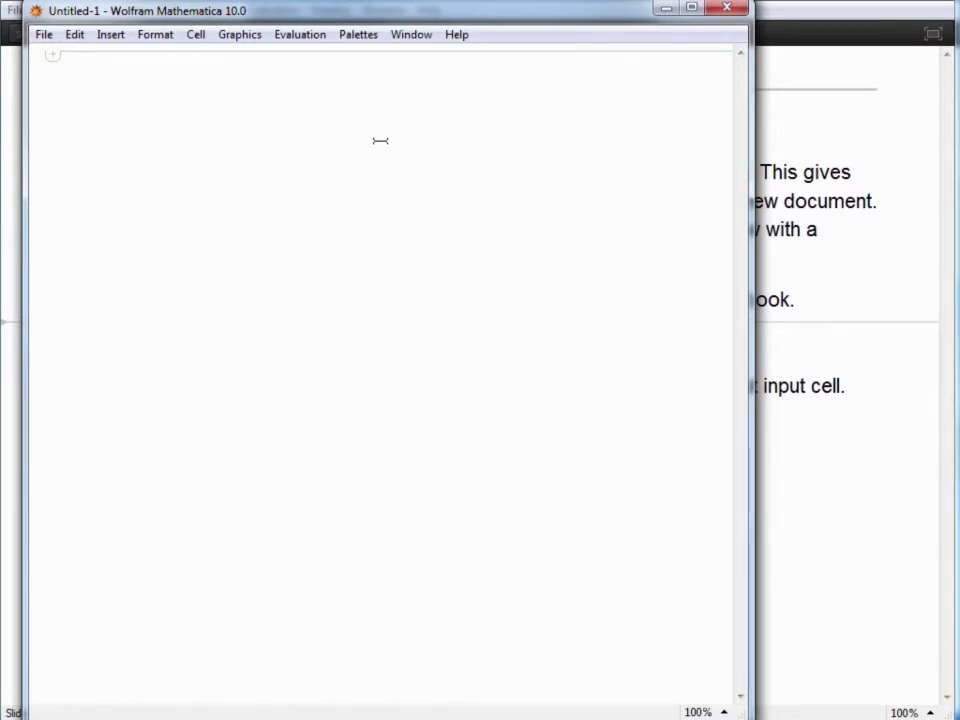
type("2 + 2")
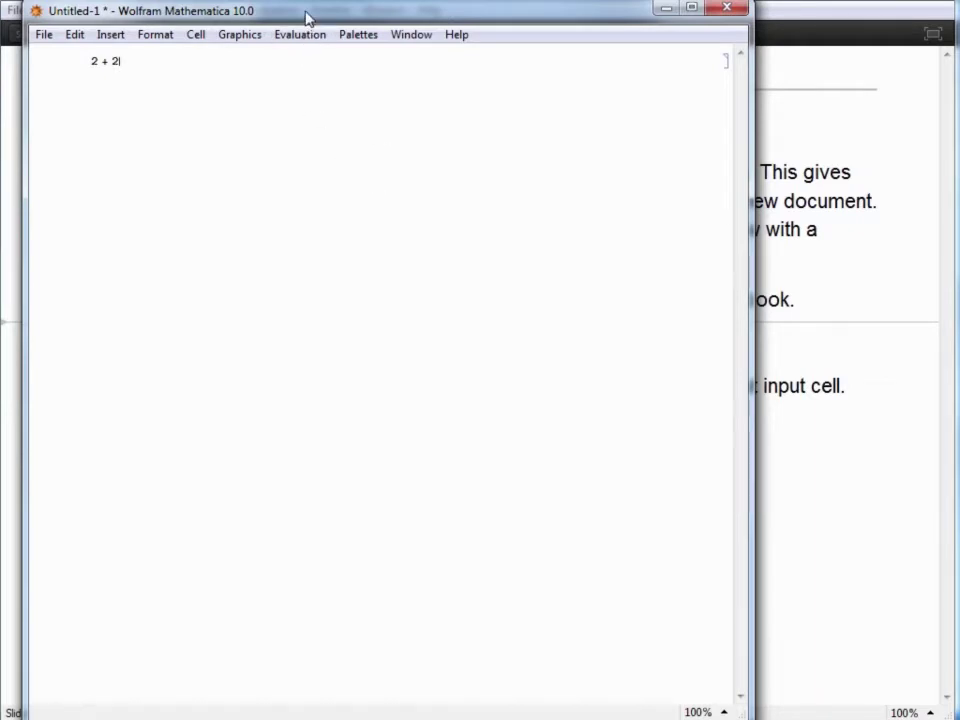
left_click_drag(308, 18, 441, 468)
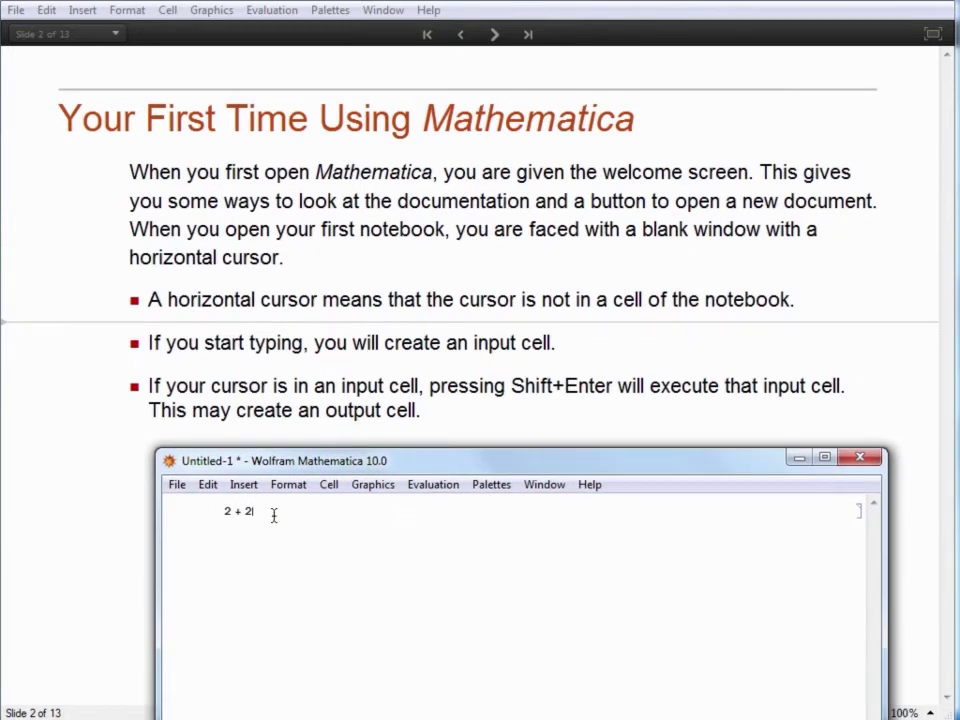
key("shift+Return")
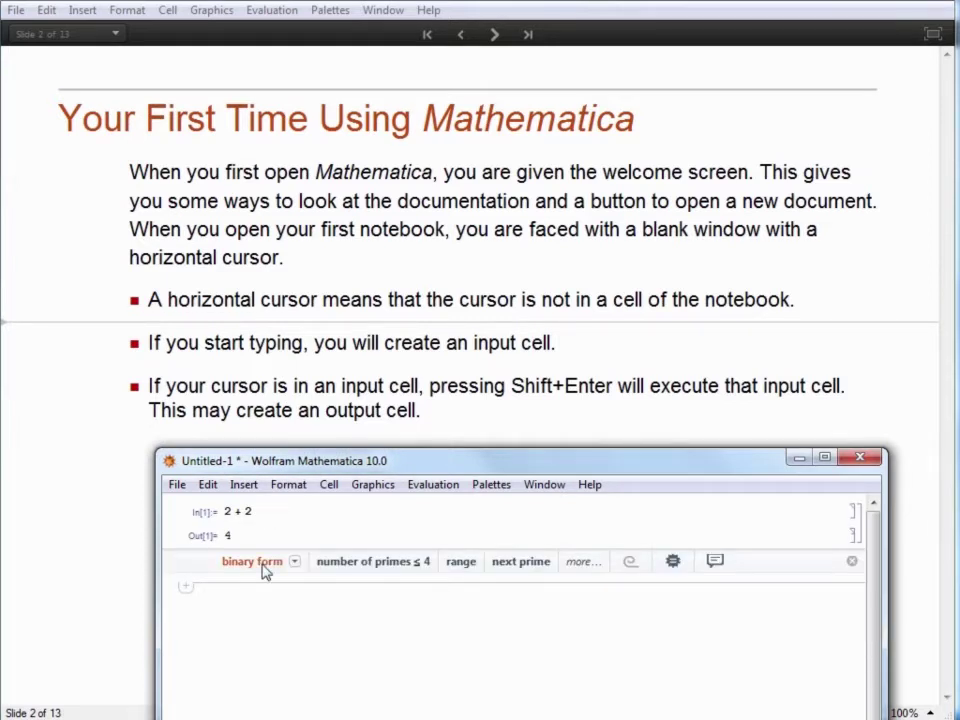
- Close the test notebook without saving and return to the slideshow on slide 2
left_click(859, 457)
key("n")
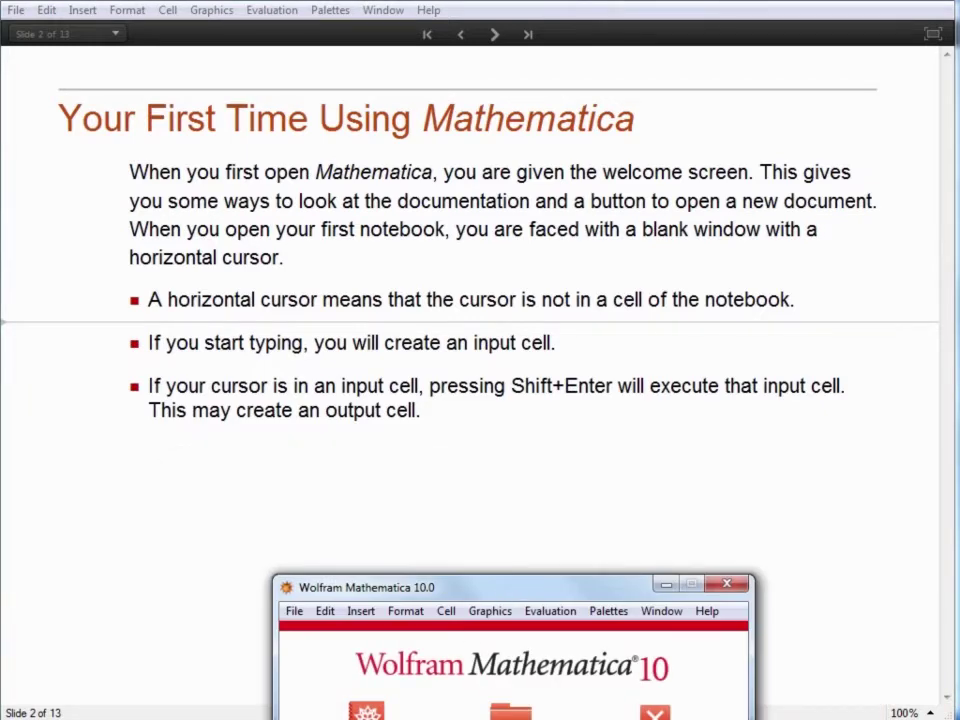
left_click(478, 508)
left_click(458, 413)
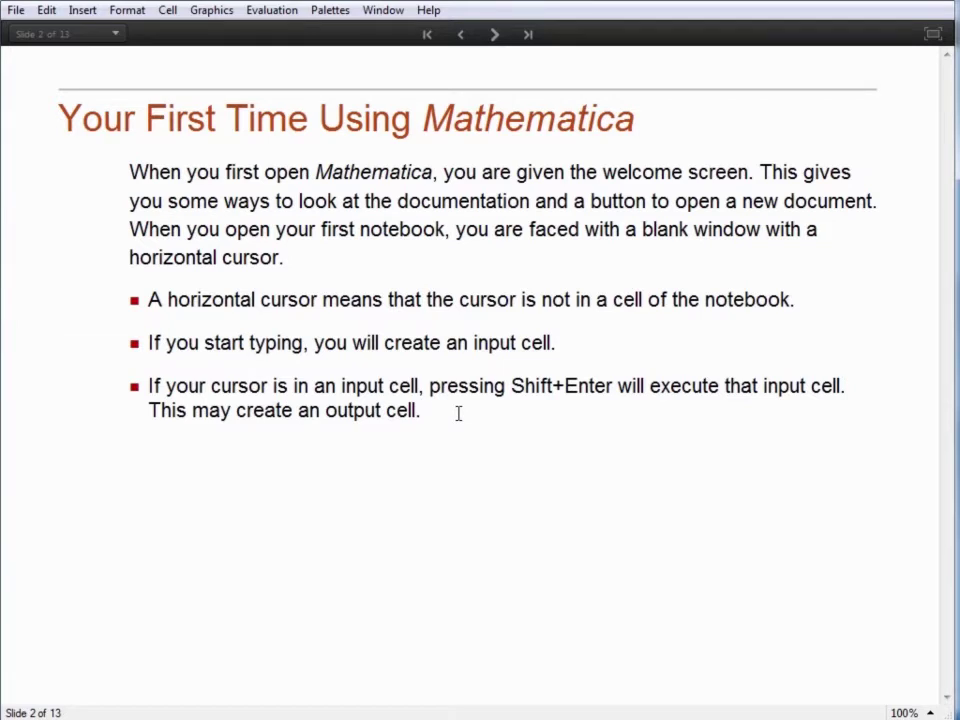
- Advance to slide 3, Cell Types, and place the cursor between the first two bullets
left_click(496, 35)
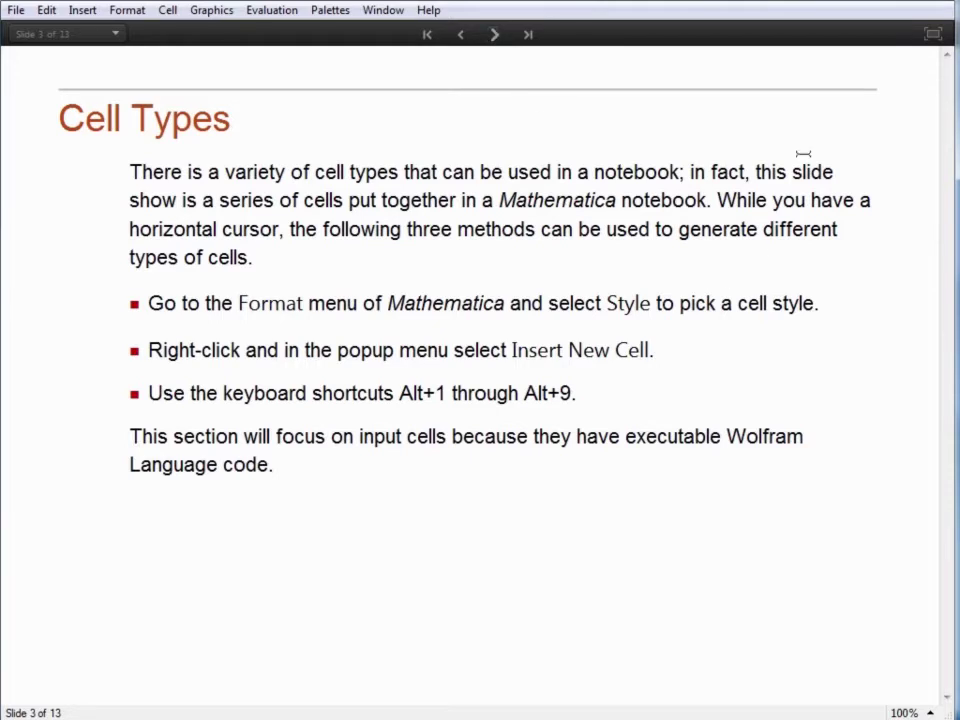
mouse_move(911, 118)
left_click(240, 322)
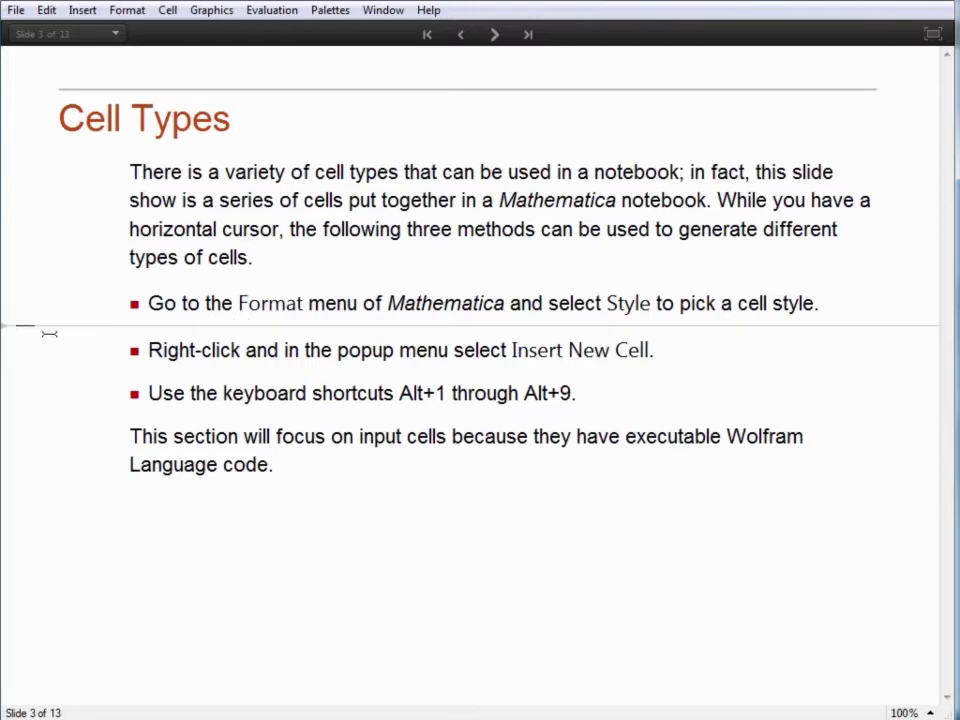
- Insert a Chapter-style cell reading 'My Chapter Cell' between the first two bullets
left_click(129, 12)
mouse_move(290, 31)
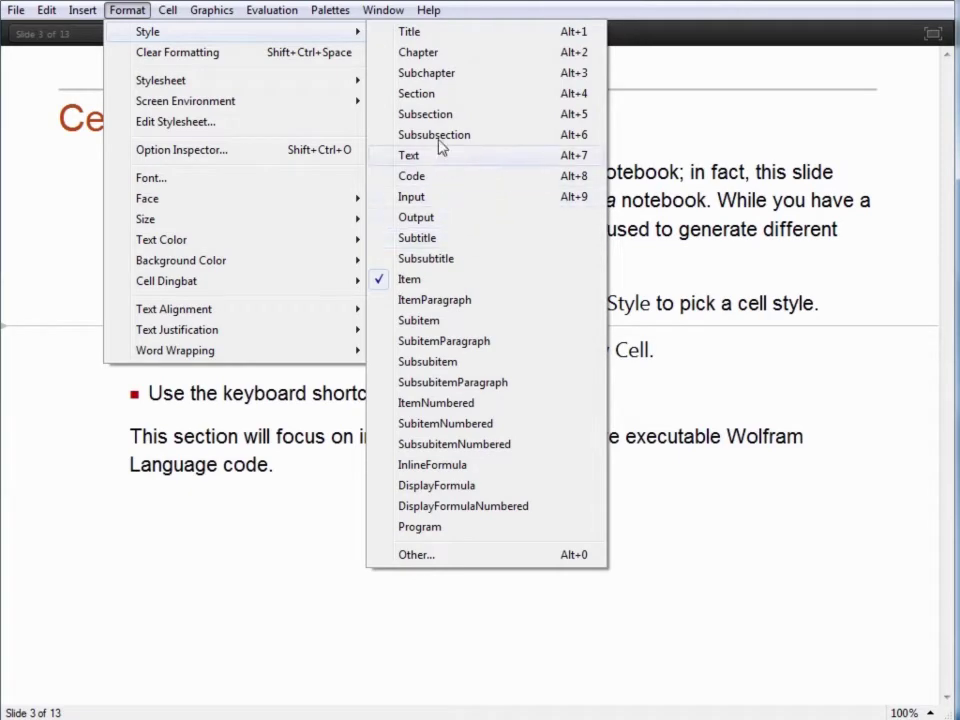
left_click(418, 52)
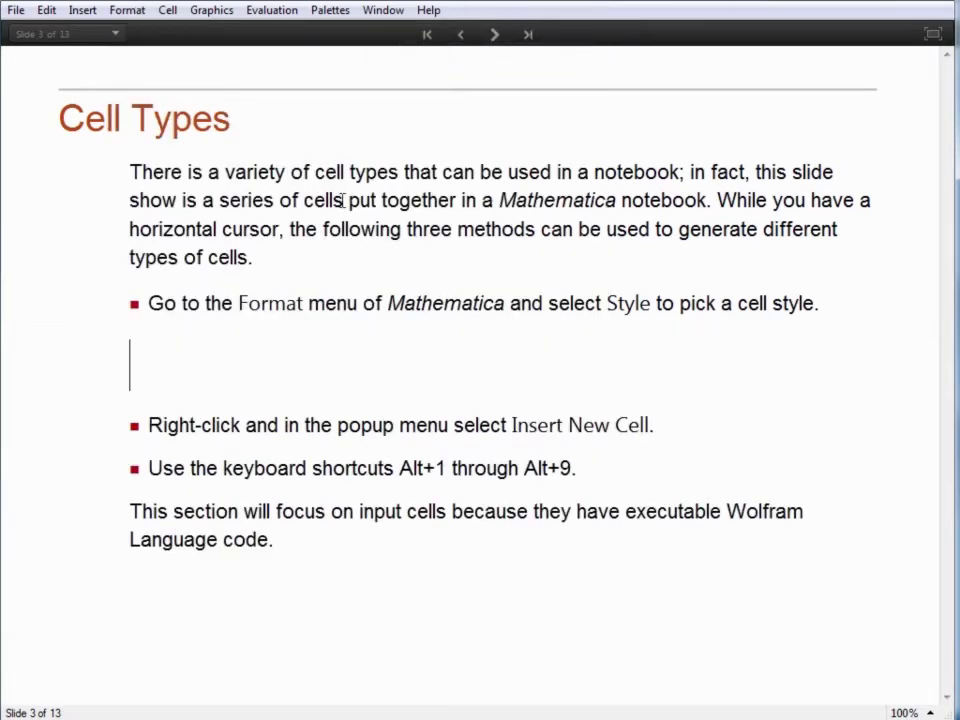
type("My")
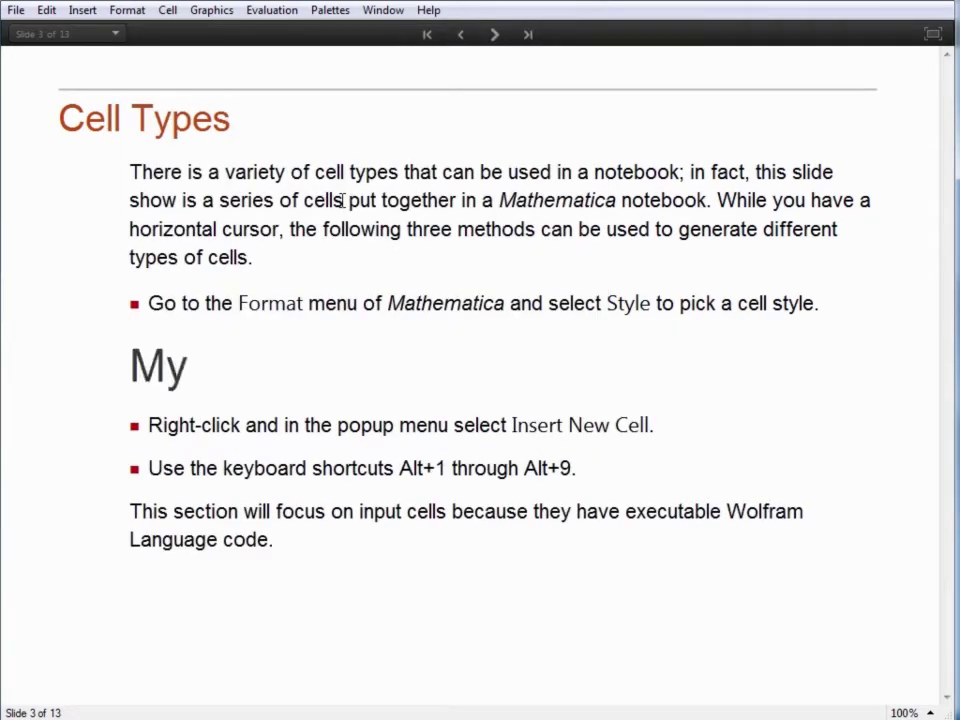
type(" Chapter Cell")
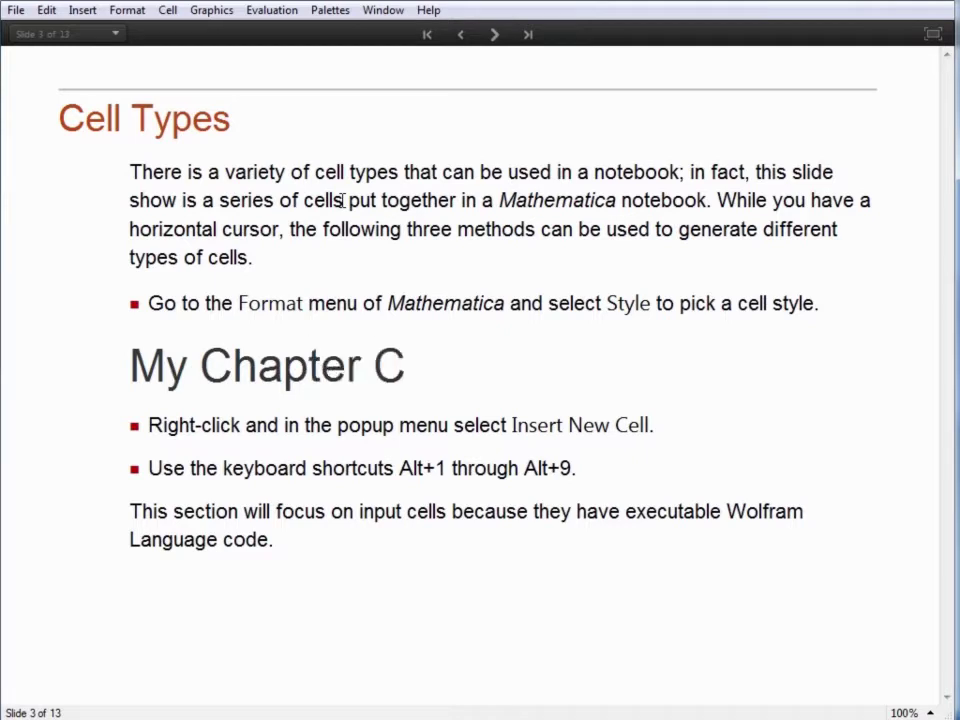
- Add a Section cell 'Section Heading Cell' below the second bullet, then a Title cell below the shortcuts bullet
left_click(170, 449)
right_click(170, 449)
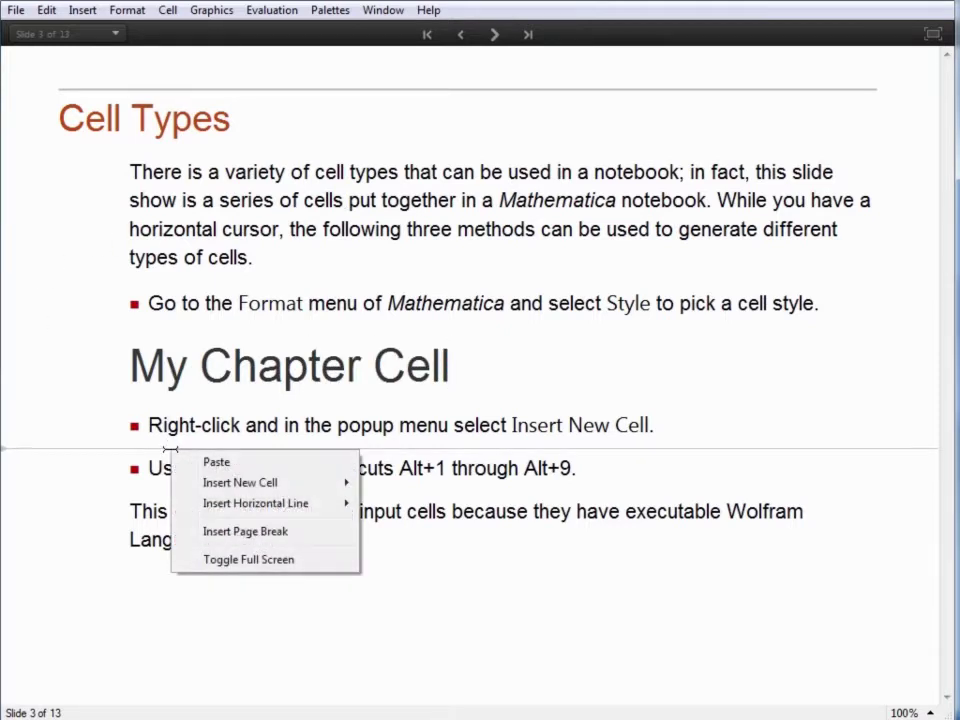
mouse_move(257, 485)
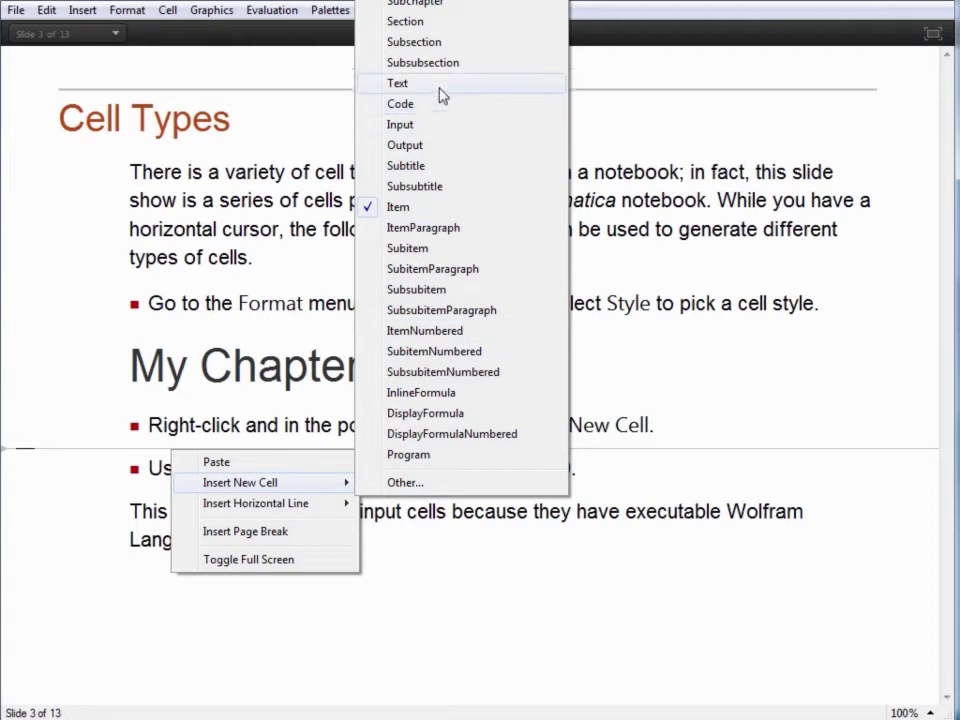
left_click(424, 24)
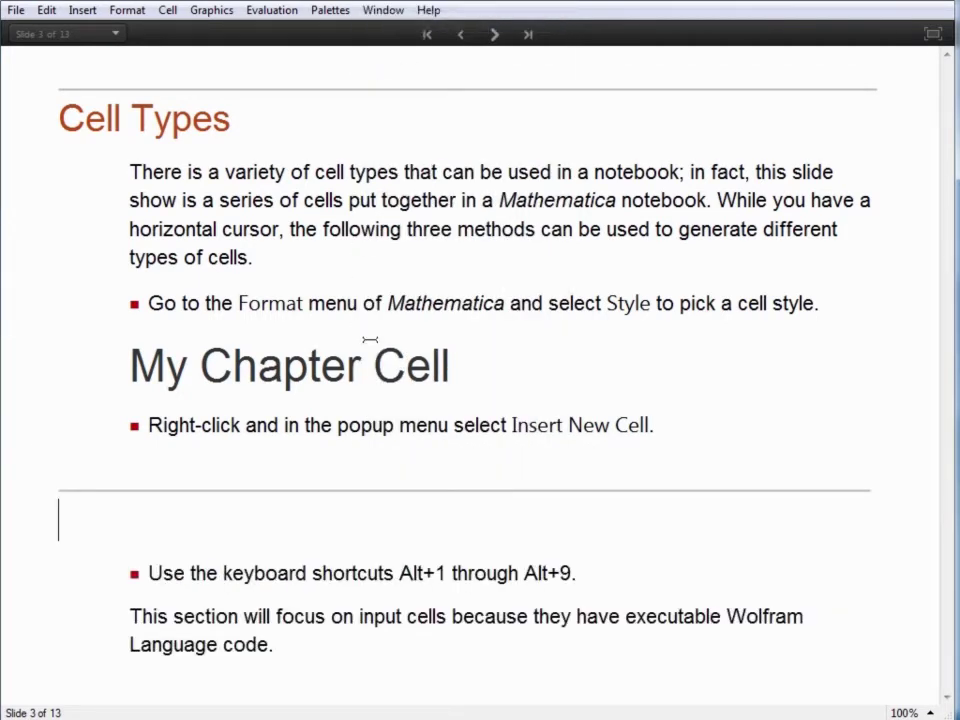
type("Section ")
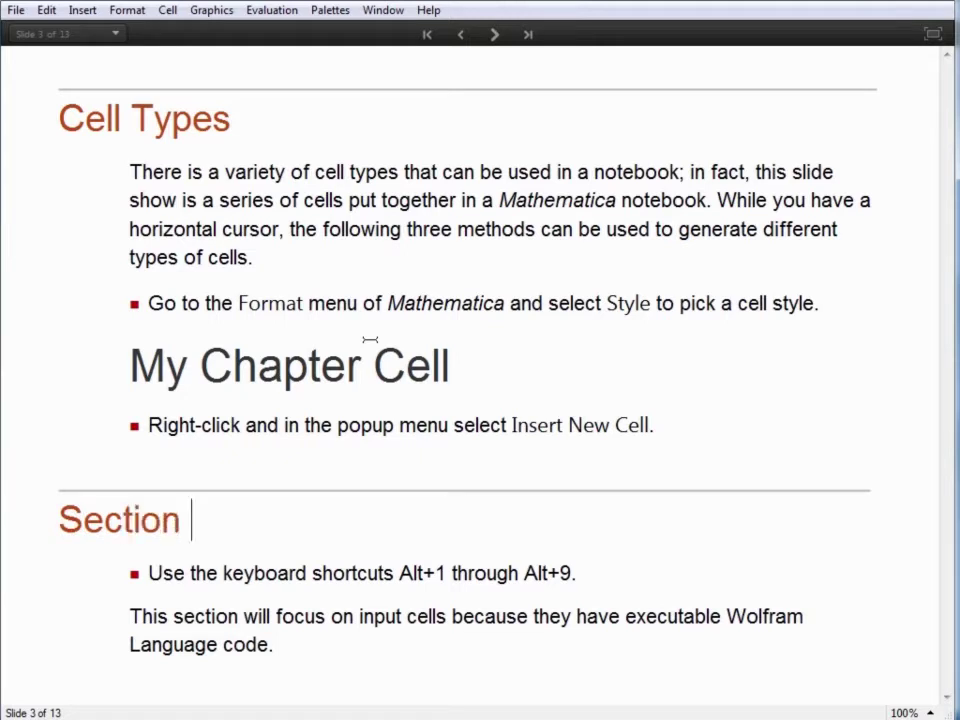
type("Heading Cell")
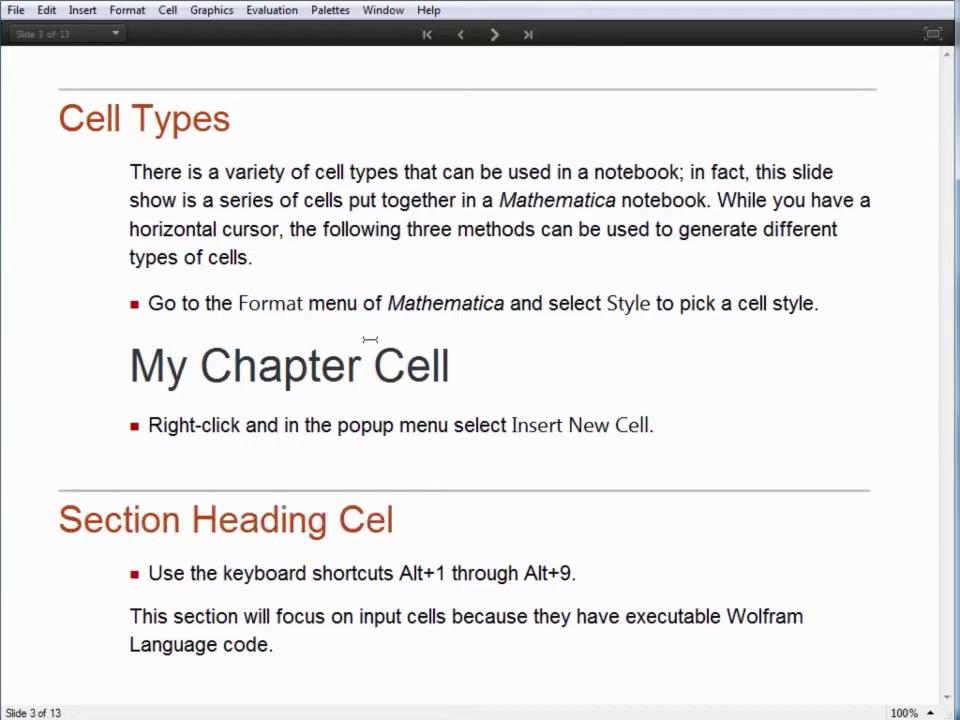
left_click(170, 597)
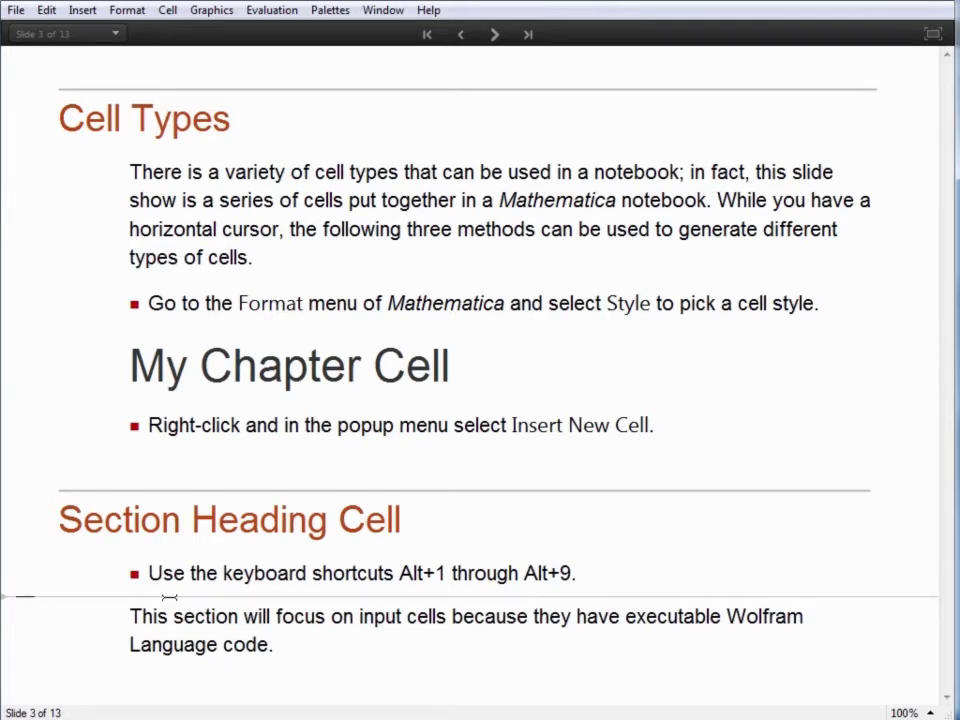
key("alt+7")
- Title the new cell 'Title cell' and evaluate 2 + 2 beneath it, giving 4
type("Title cell")
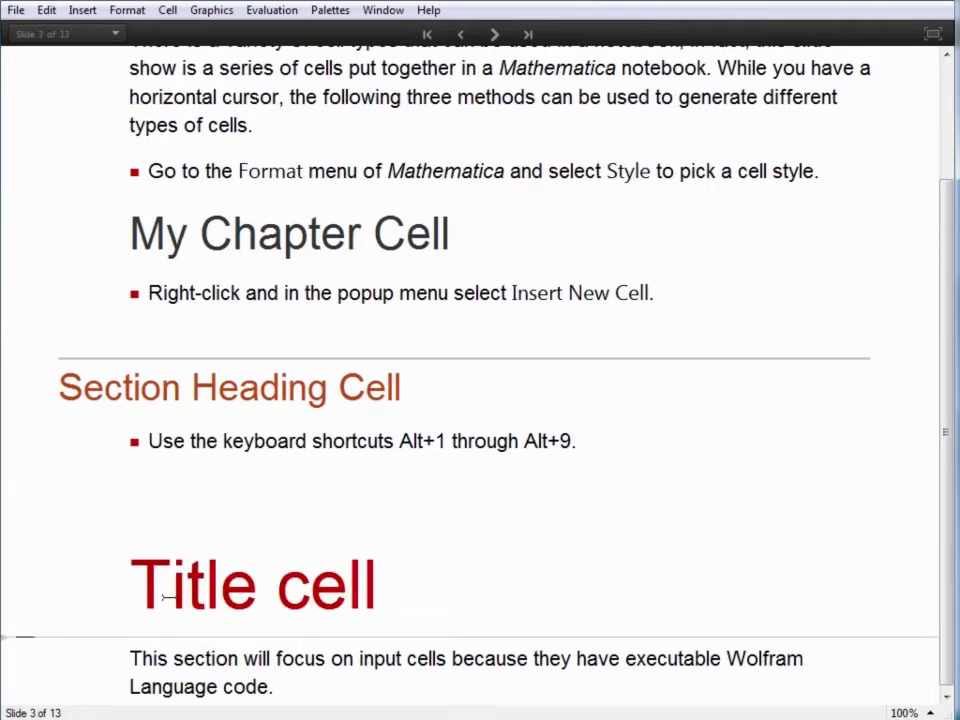
key("Return")
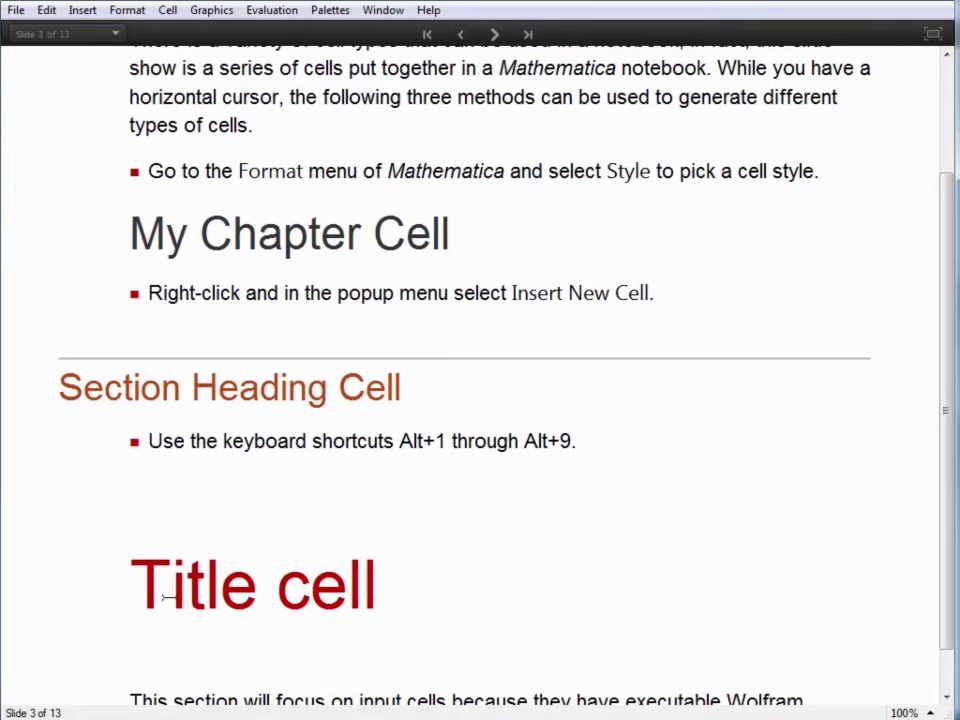
type("2 + 2")
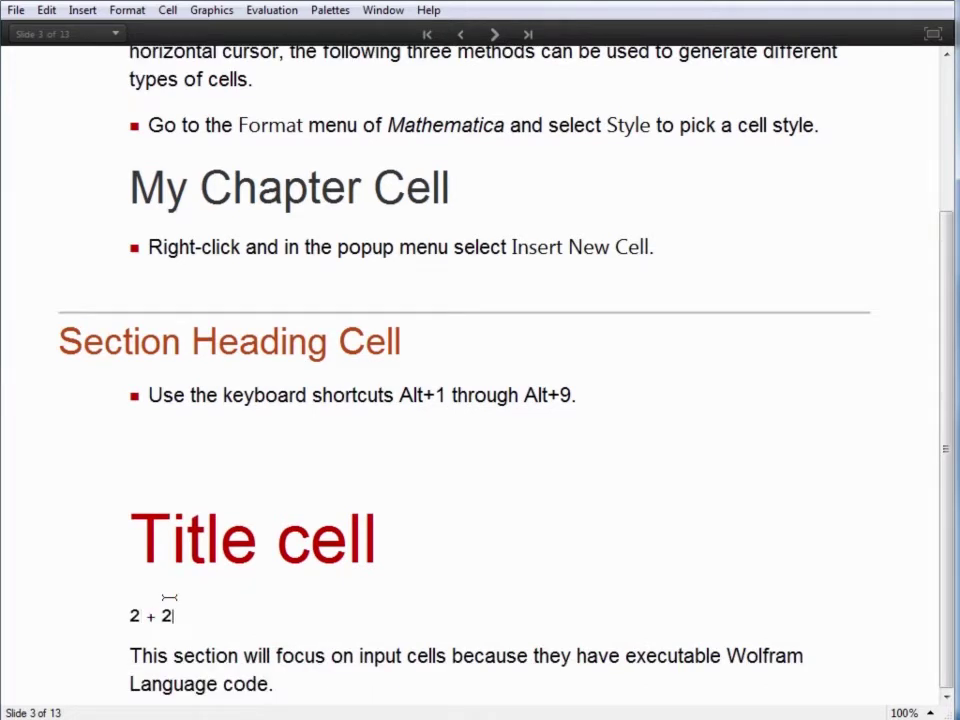
key("shift+Return")
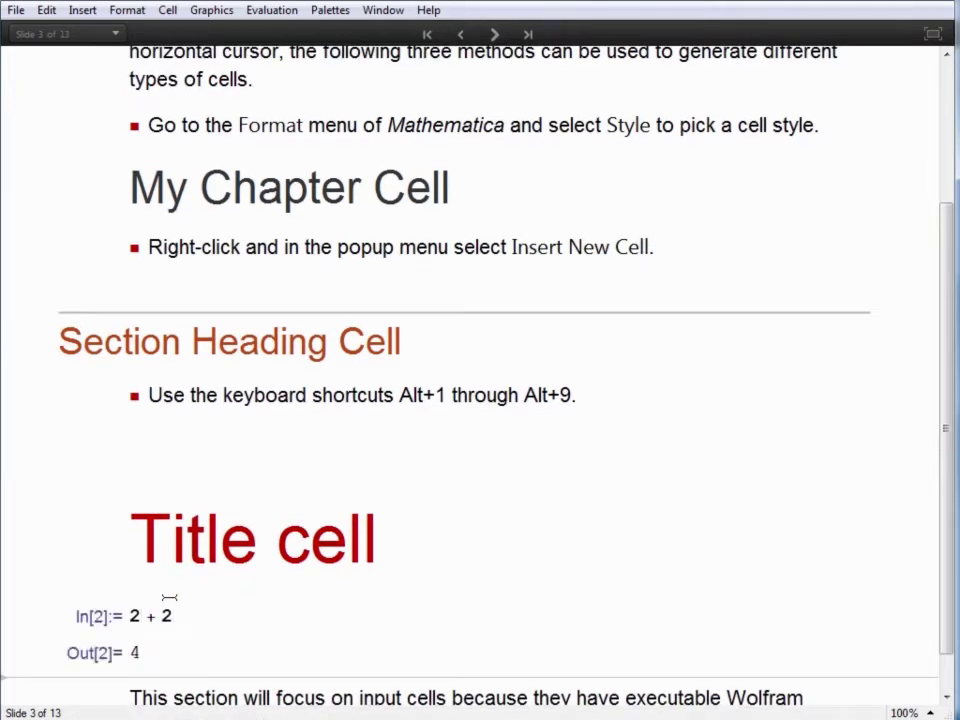
- Move on to slide 4, Basic Calculations in Mathematica
left_click(501, 536)
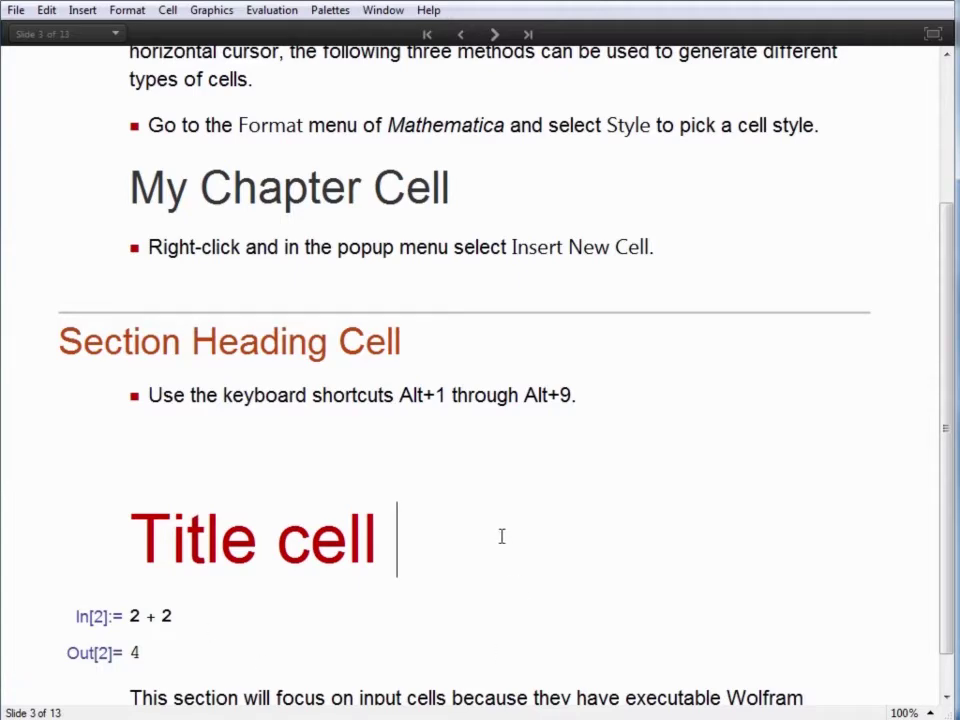
scroll(502, 536, "down", 1)
scroll(501, 536, "up", 5)
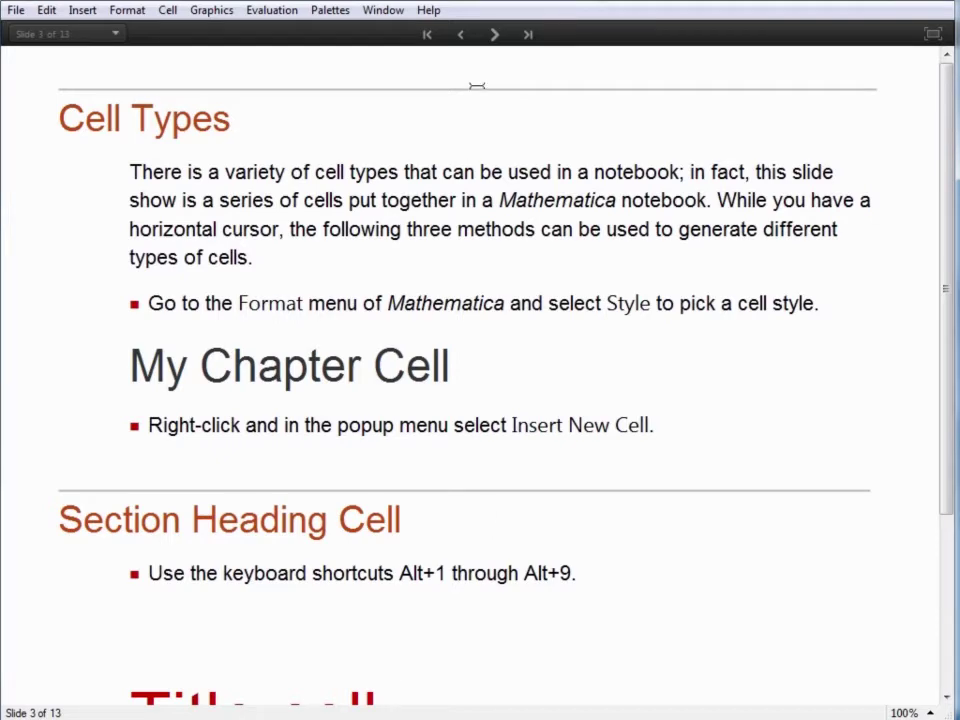
left_click(496, 40)
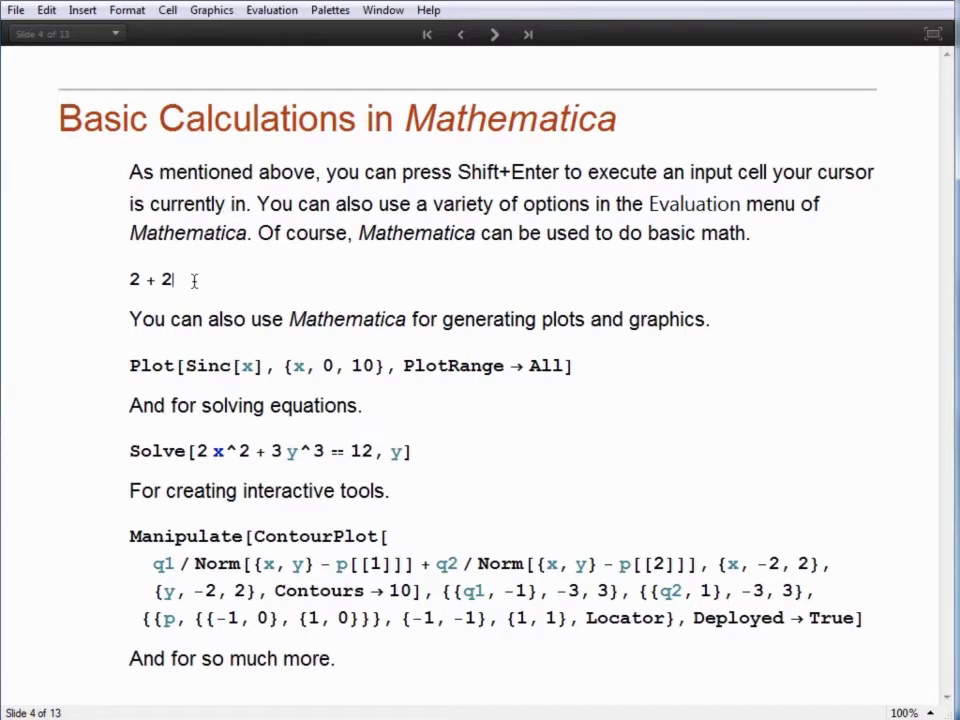
- Evaluate the 2 + 2 and Sinc plot examples on slide 4
key("shift+Return")
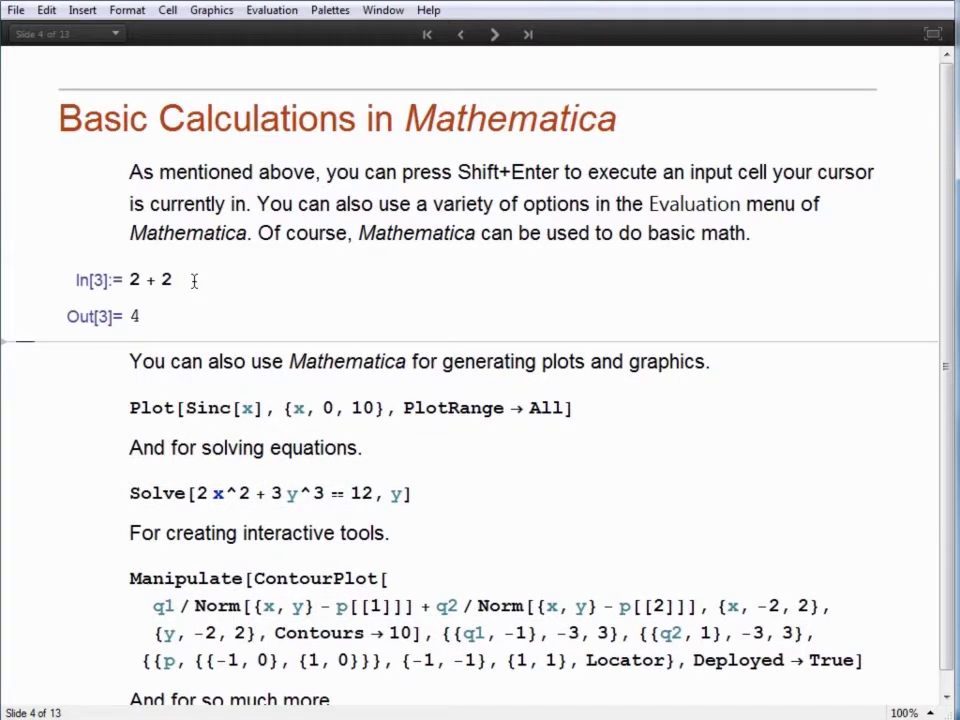
left_click(598, 408)
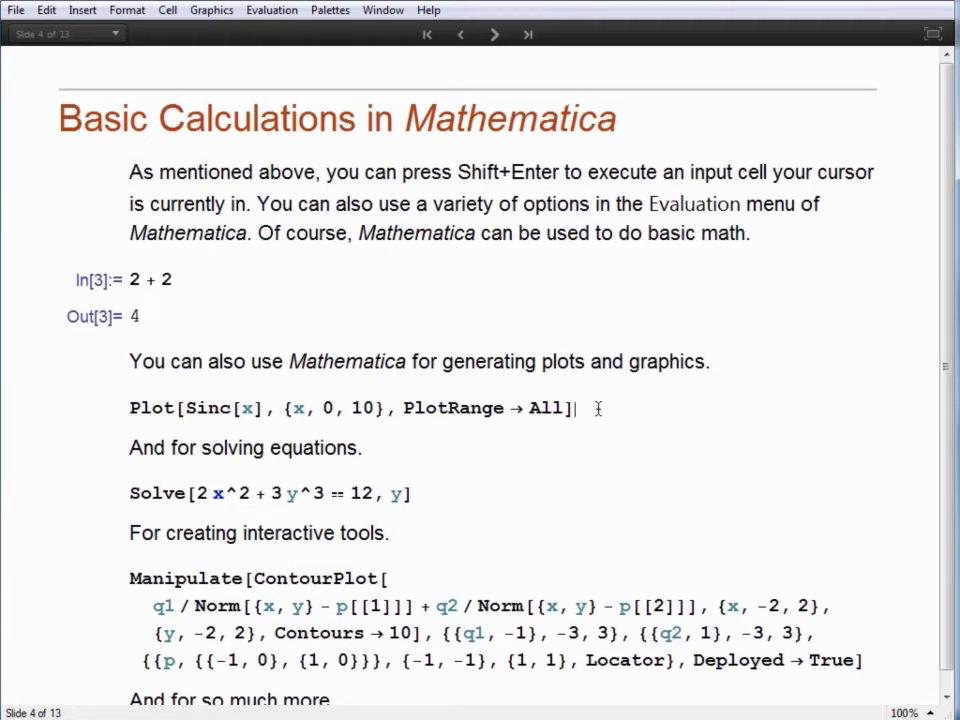
key("shift+Return")
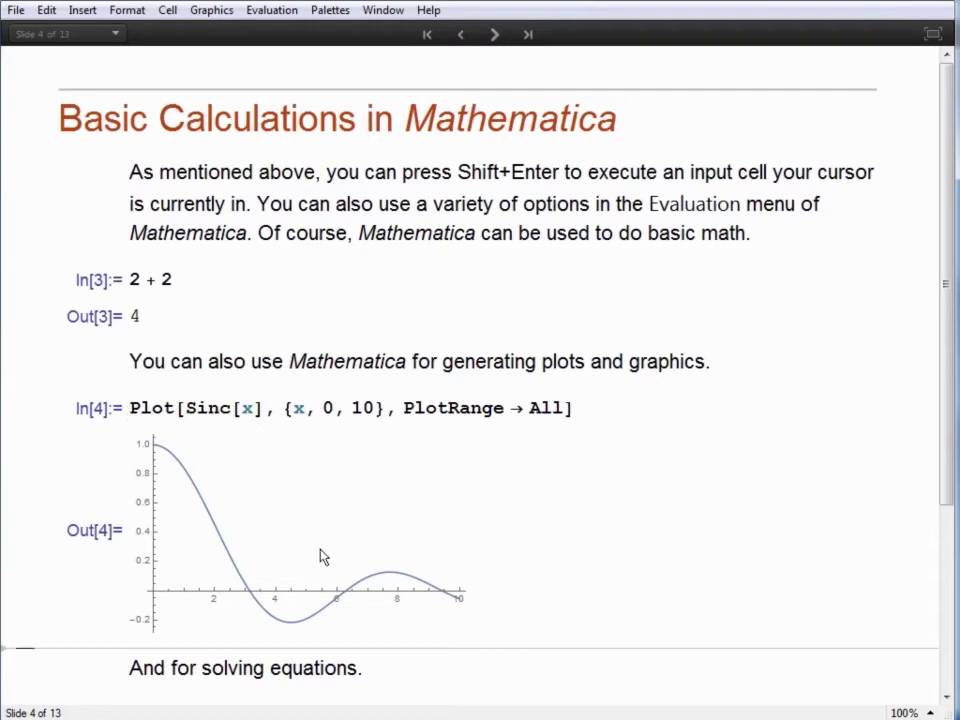
left_click(585, 552)
scroll(585, 552, "down", 4)
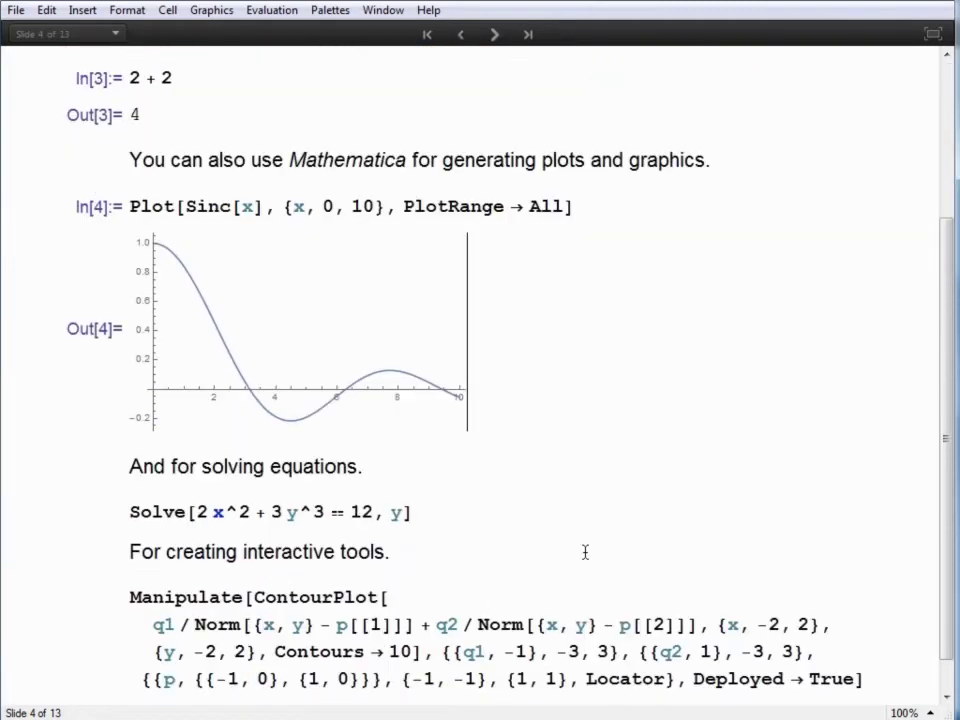
- Solve 2x^2 + 3y^3 == 12 for y, then run the Manipulate contour plot
left_click(444, 513)
key("shift+Return")
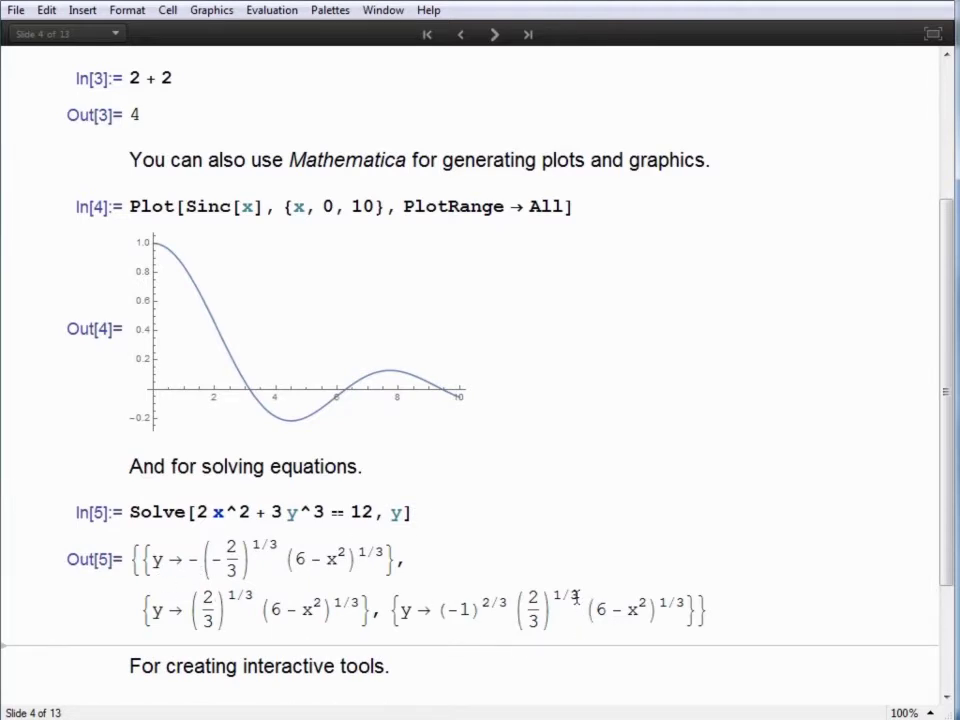
left_click(456, 510)
scroll(457, 510, "down", 3)
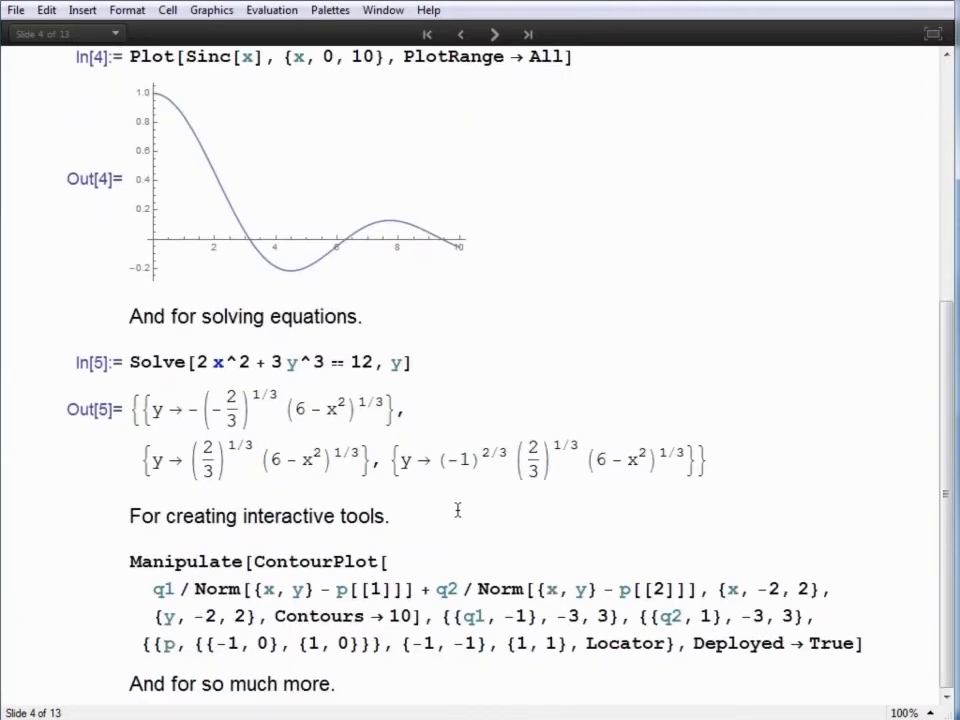
left_click(446, 564)
key("shift+Return")
- Drag the two charges and the q1/q2 sliders in the contour plot, then go to slide 5
scroll(545, 514, "down", 3)
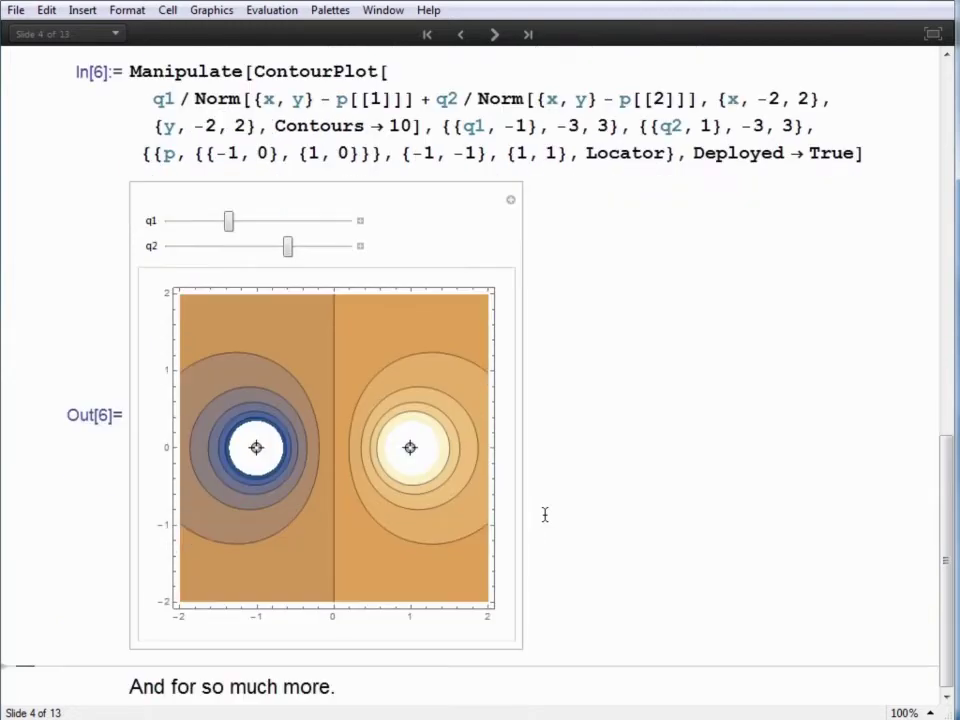
left_click_drag(412, 441, 431, 371)
left_click_drag(256, 449, 272, 476)
left_click_drag(300, 476, 303, 478)
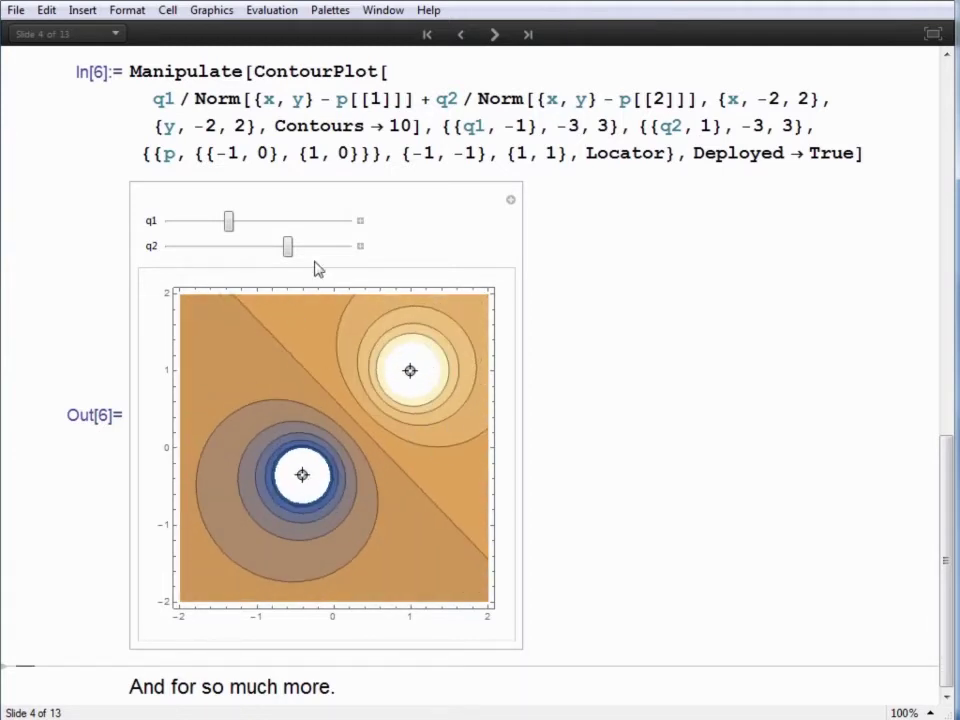
left_click_drag(288, 256, 317, 255)
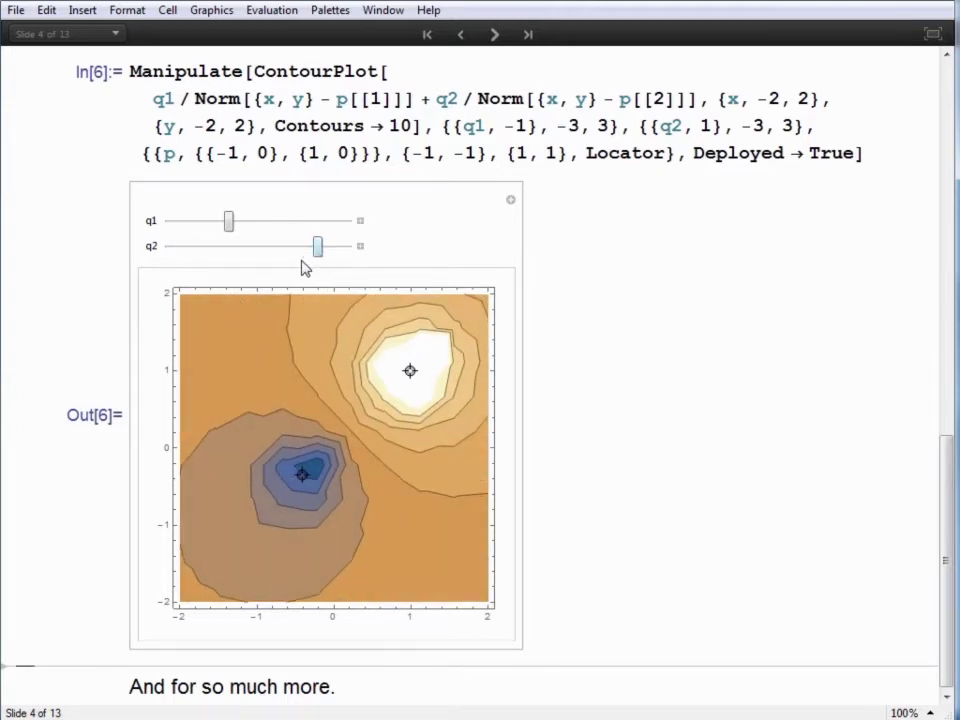
left_click_drag(230, 232, 200, 233)
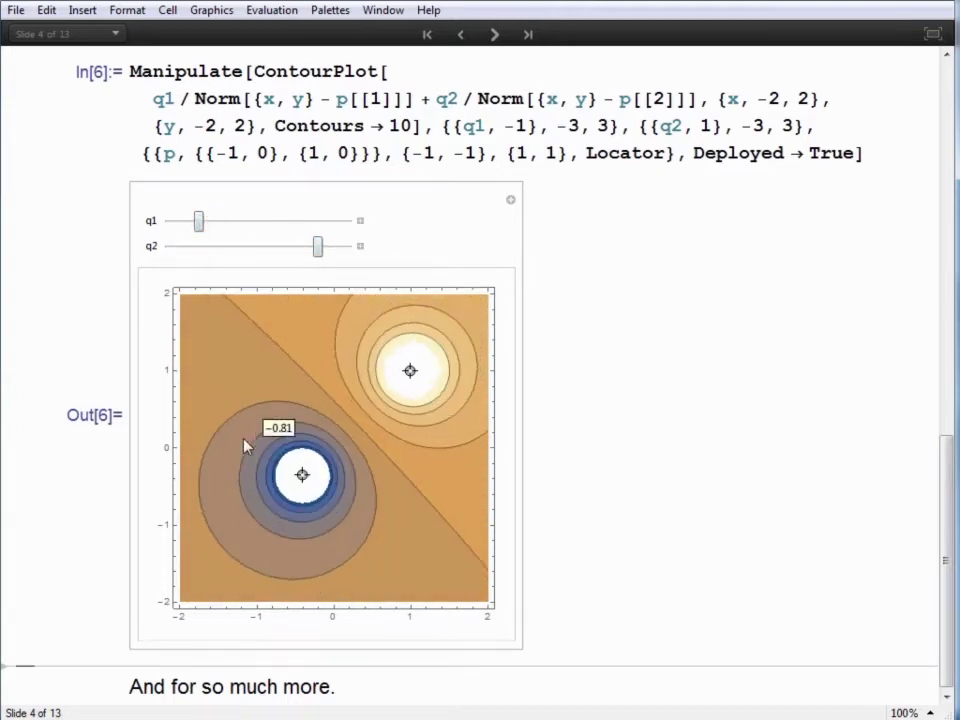
left_click_drag(302, 474, 349, 371)
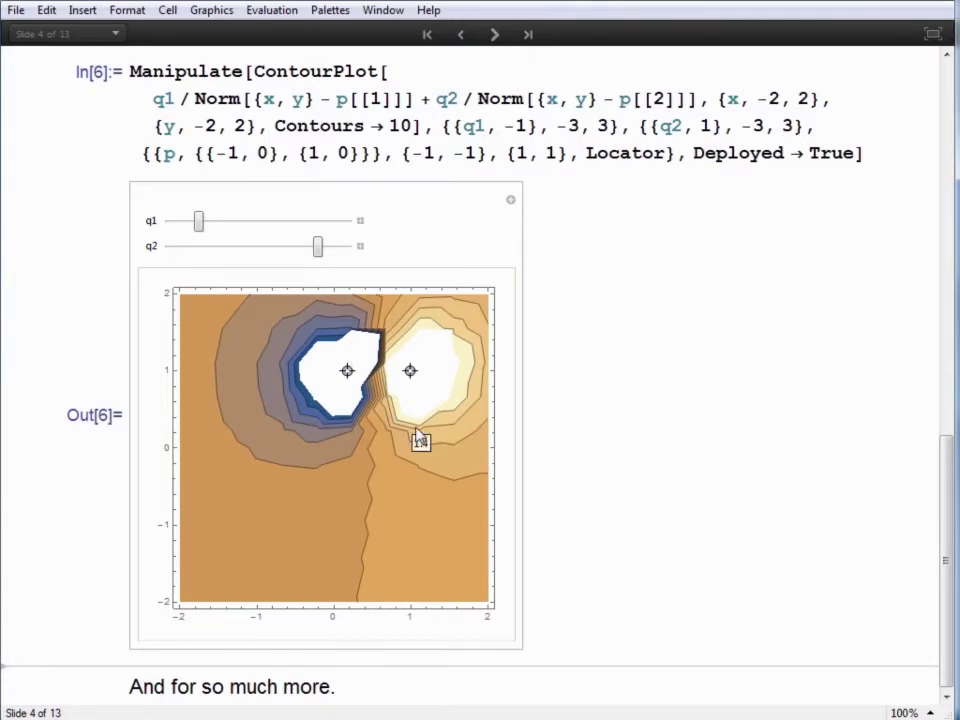
left_click_drag(410, 372, 357, 464)
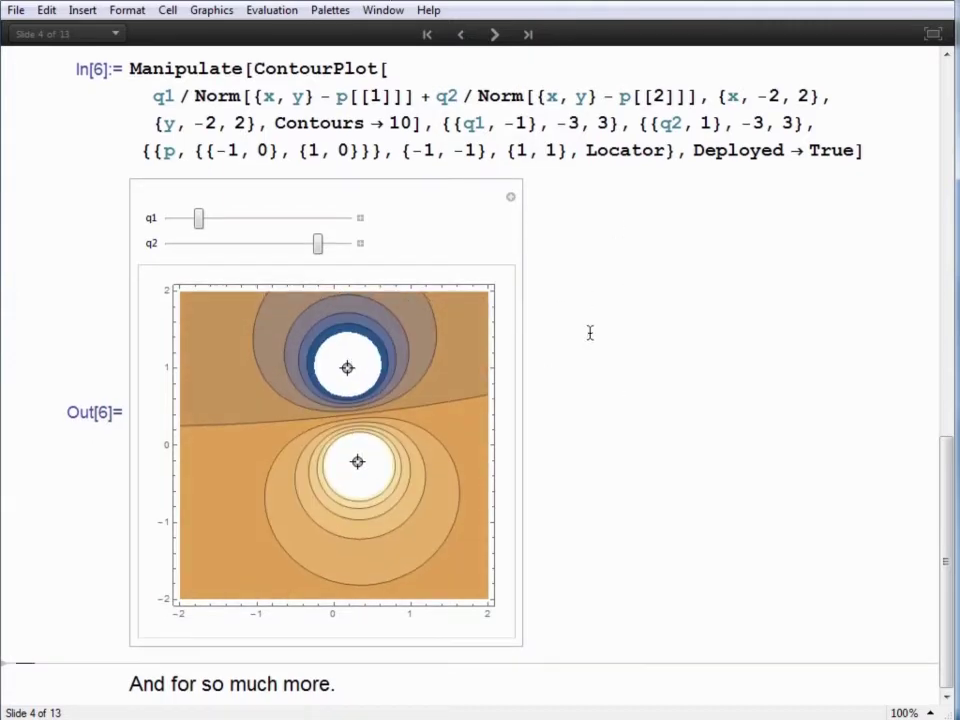
left_click(494, 35)
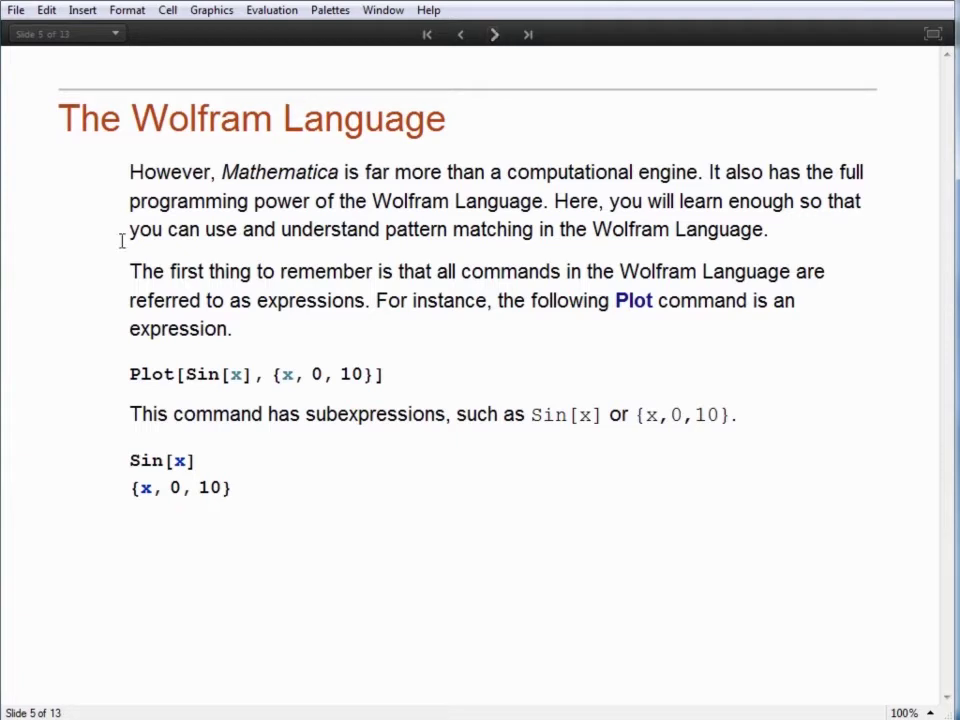
- Highlight Sin[x] and {x, 0, 10} in Plot[Sin[x], {x, 0, 10}], then evaluate it
left_click_drag(127, 373, 406, 382)
left_click(412, 381)
left_click_drag(178, 373, 402, 383)
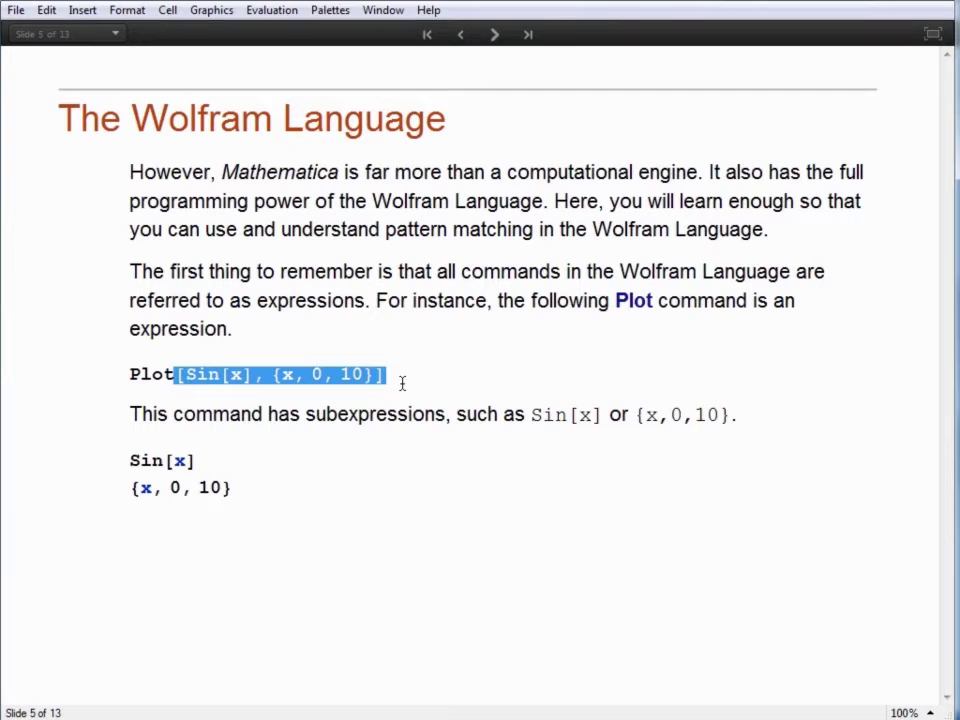
left_click(386, 384)
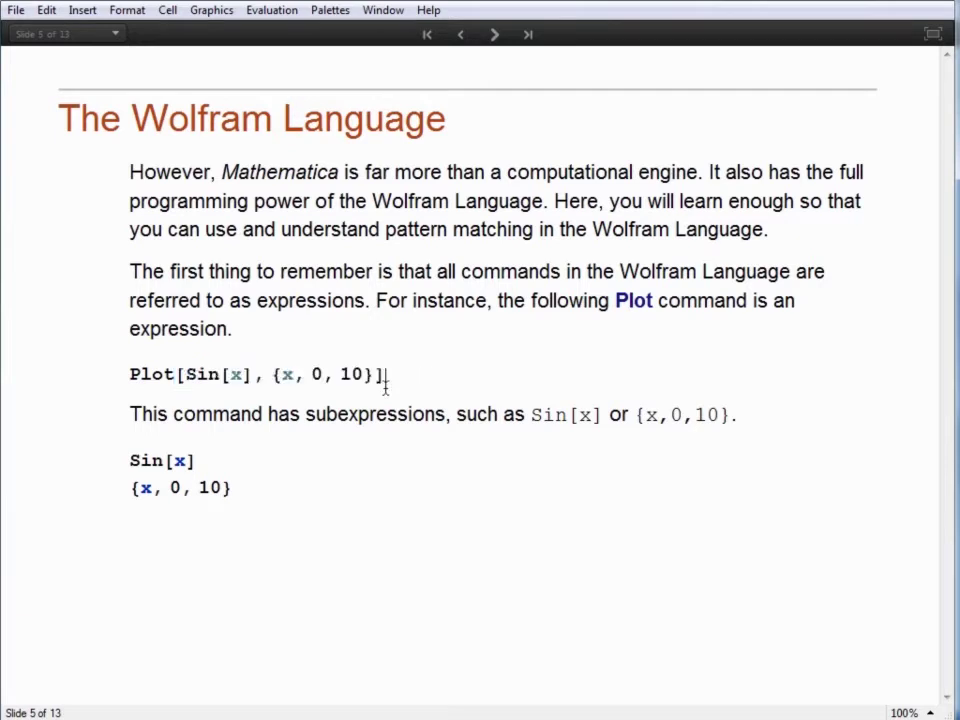
triple_click(190, 374)
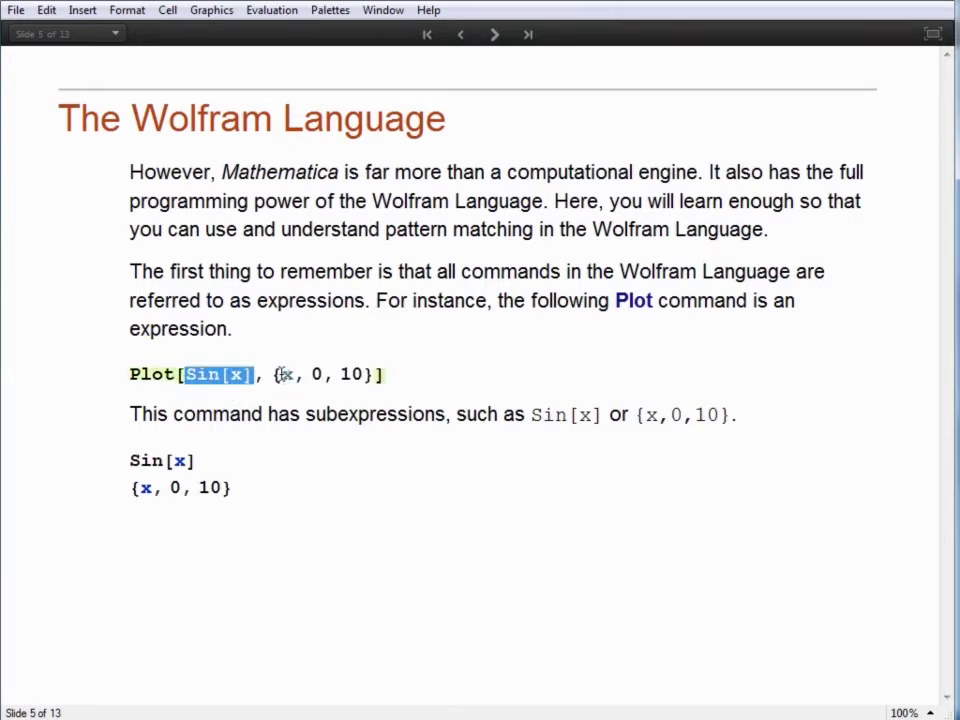
left_click(278, 375)
left_click_drag(278, 376, 372, 380)
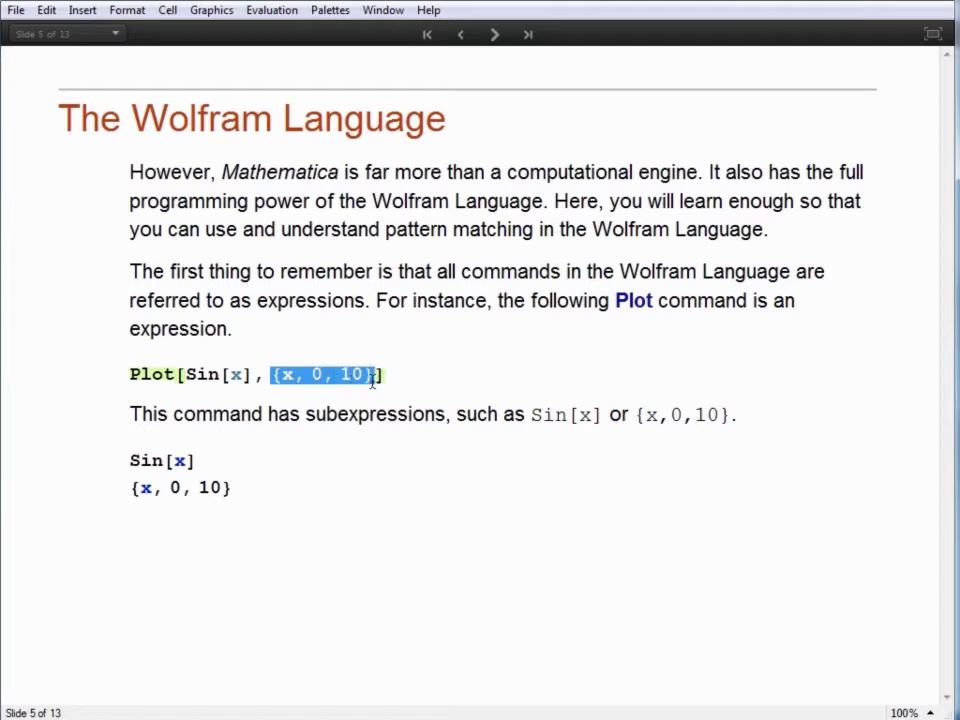
left_click(409, 375)
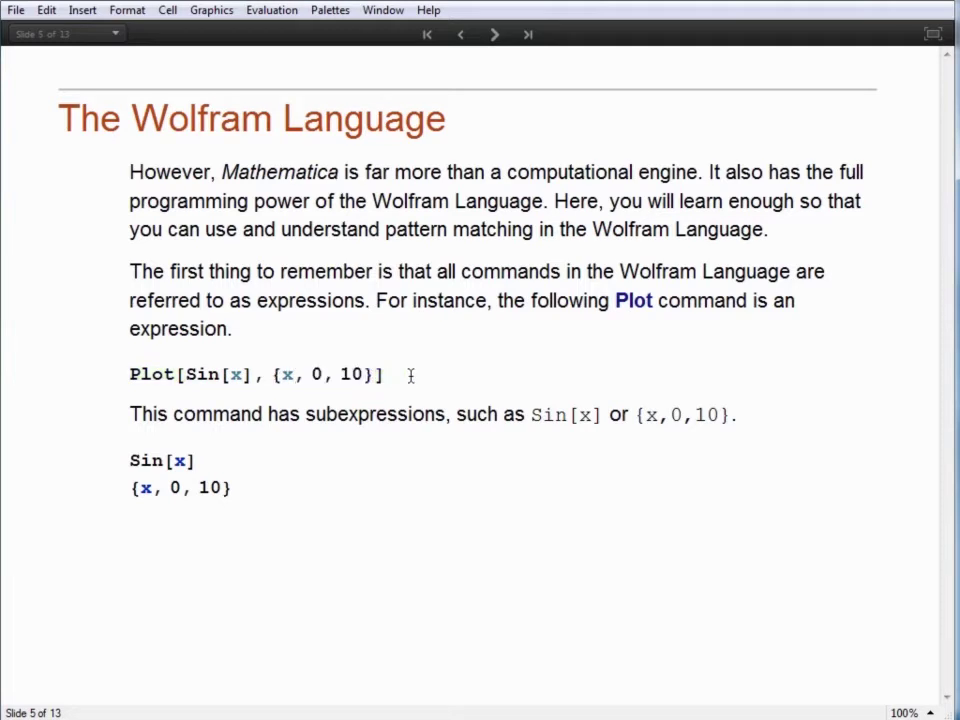
key("shift+Return")
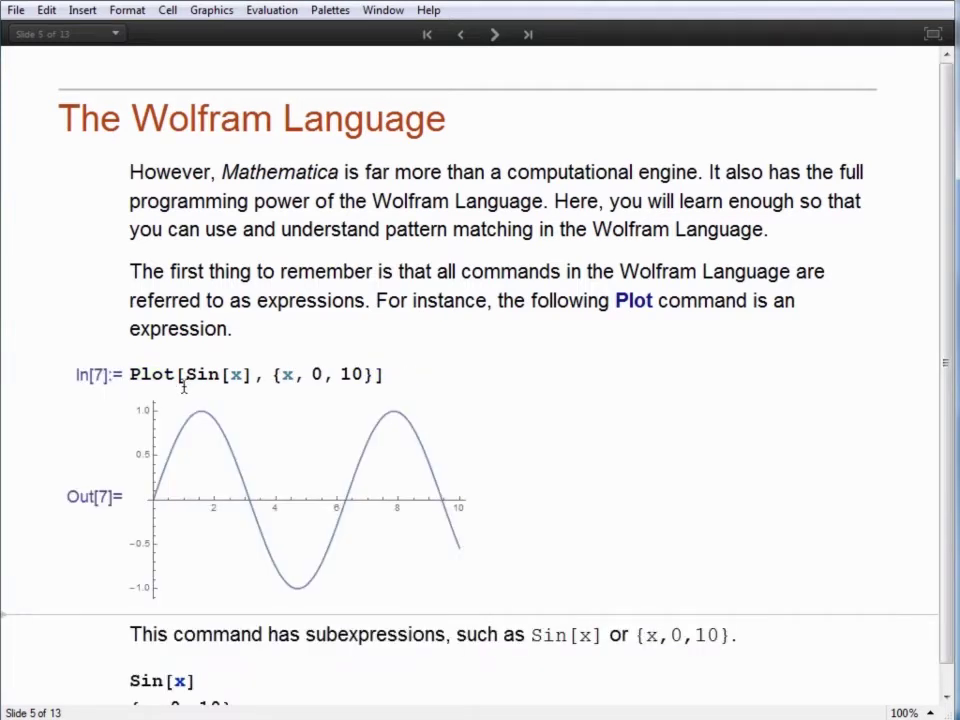
scroll(220, 420, "down", 1)
- Evaluate the Sin[x] and {x, 0, 10} subexpressions cell, then advance to slide 6, Lists
left_click_drag(187, 351, 439, 362)
left_click(268, 351)
left_click(500, 463)
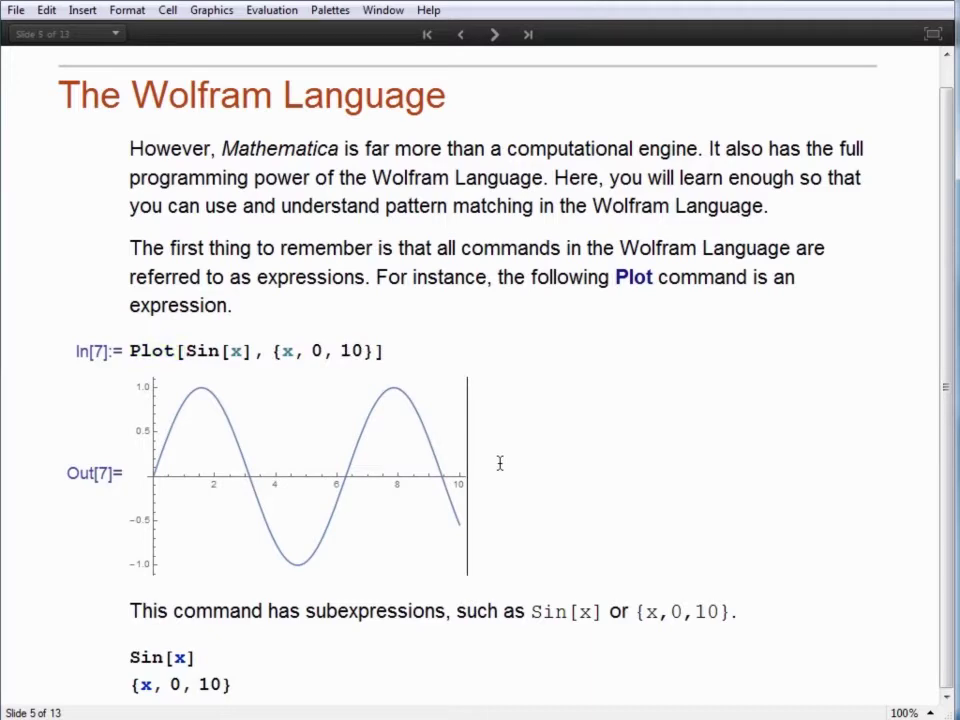
left_click(243, 650)
key("shift+Return")
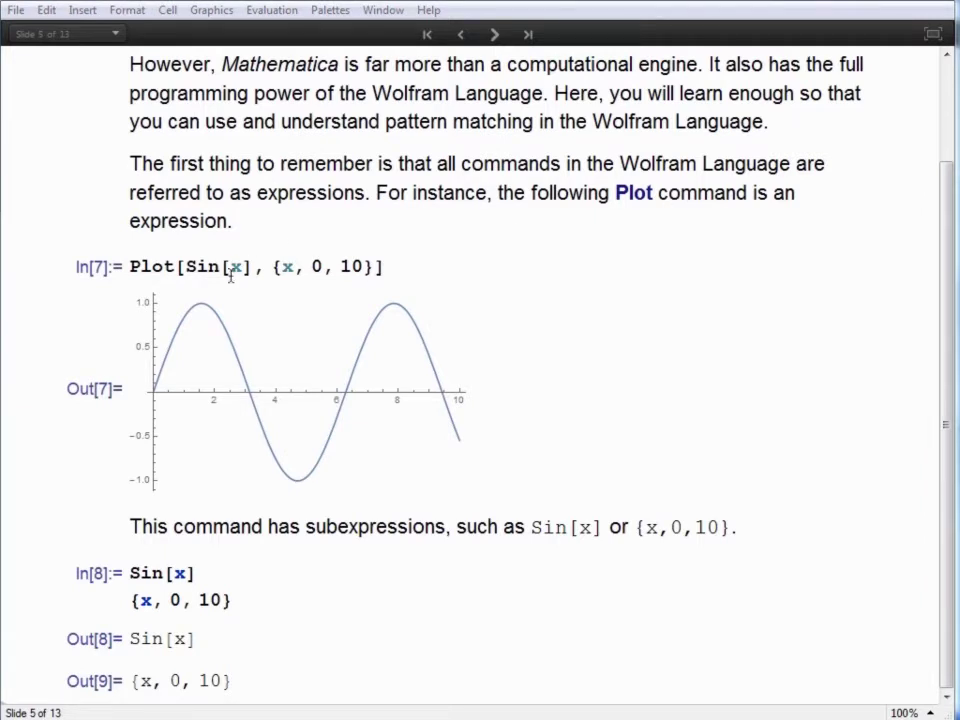
left_click_drag(188, 268, 252, 275)
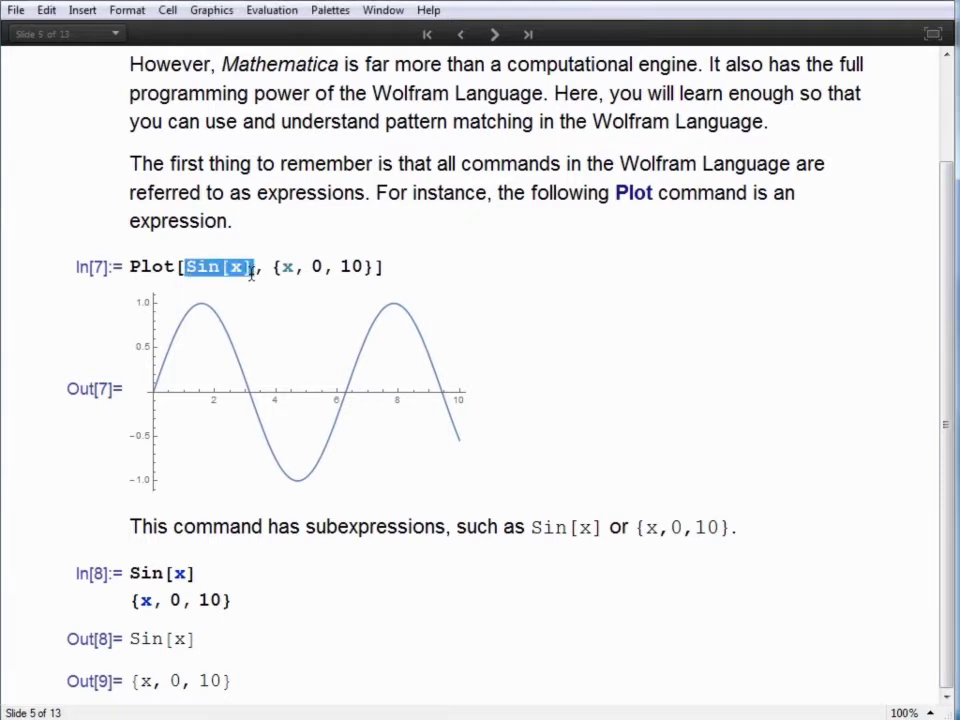
left_click(420, 268)
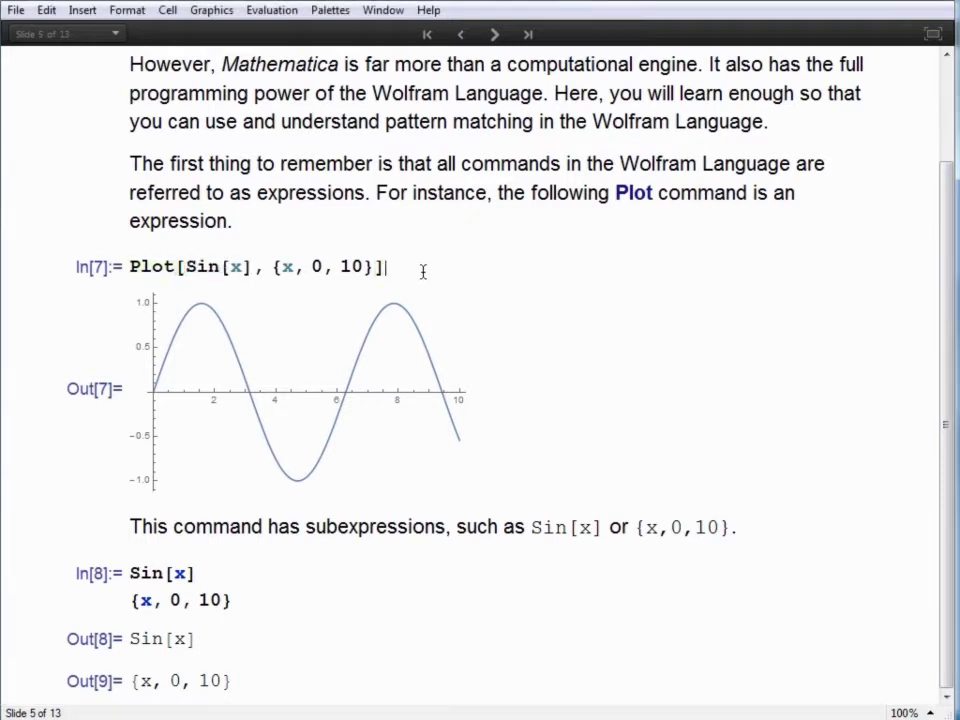
left_click(495, 35)
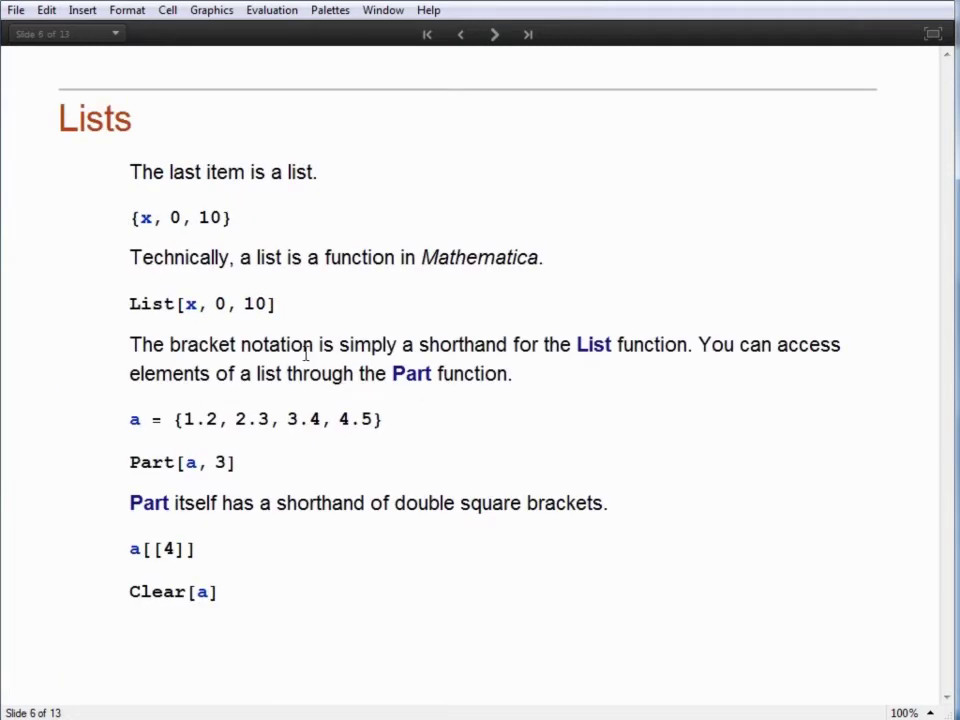
- Evaluate {x, 0, 10}, List[x, 0, 10], and a = {1.2, 2.3, 3.4, 4.5} in turn
left_click(251, 215)
key("shift+Return")
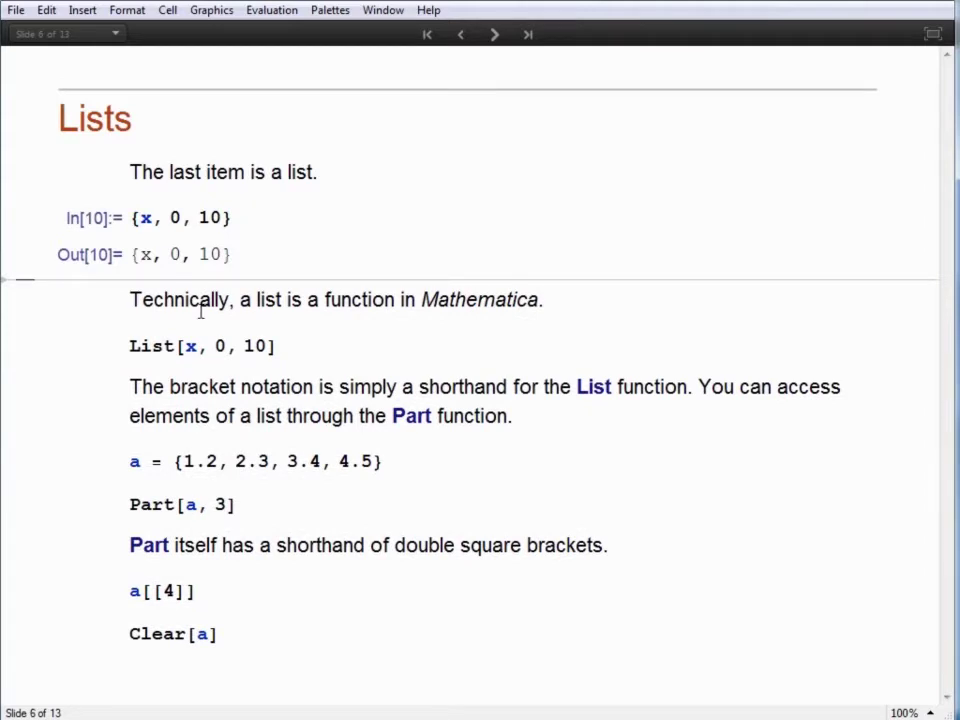
left_click_drag(135, 217, 244, 216)
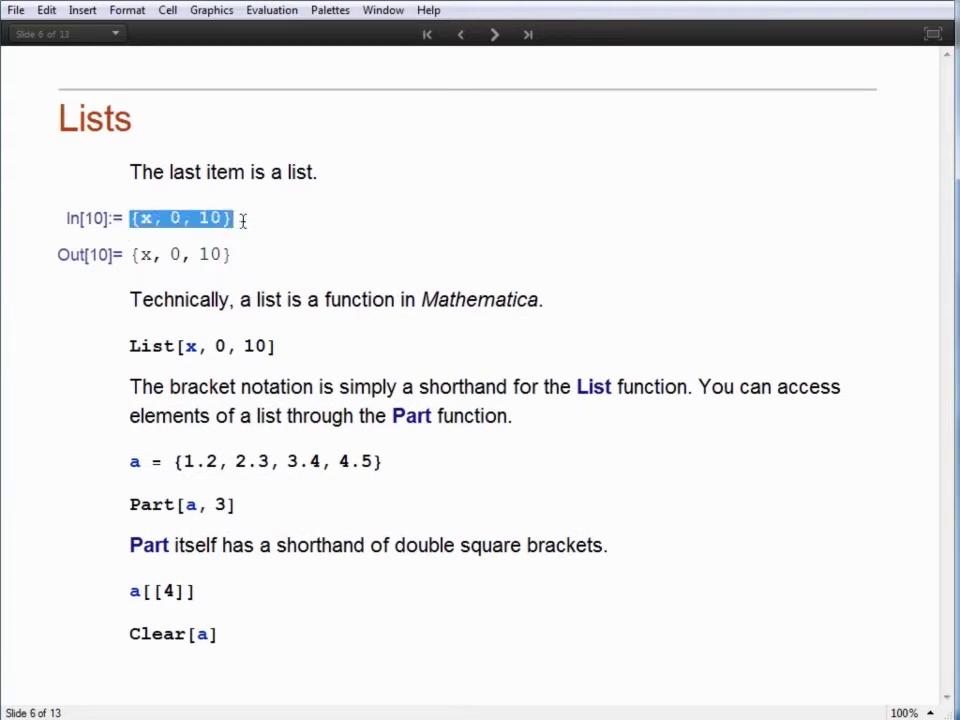
left_click(253, 223)
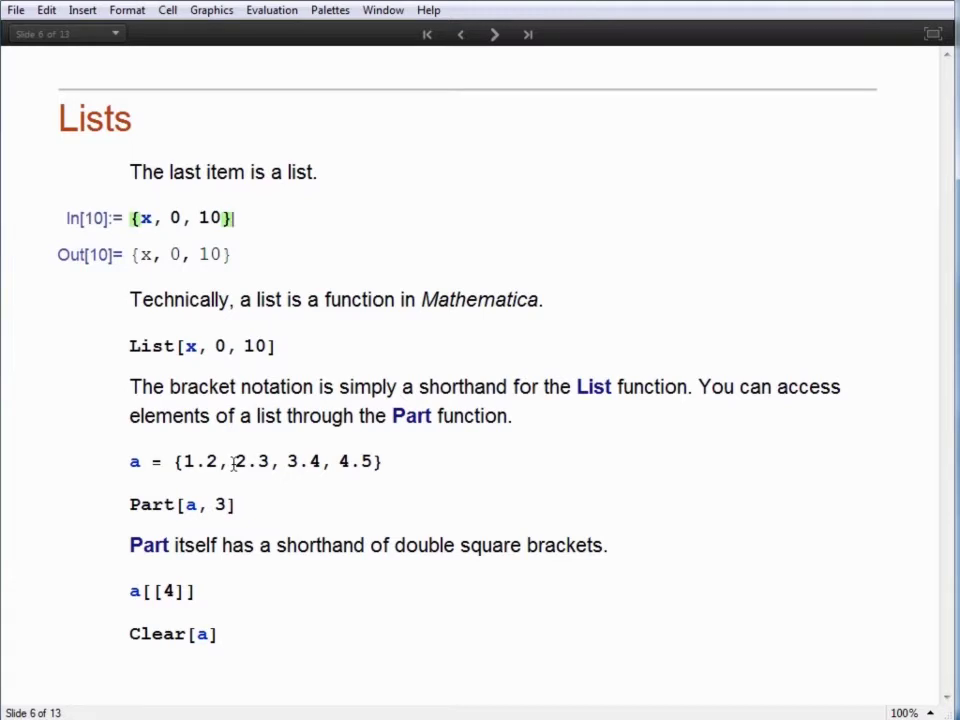
left_click(309, 349)
key("shift+Return")
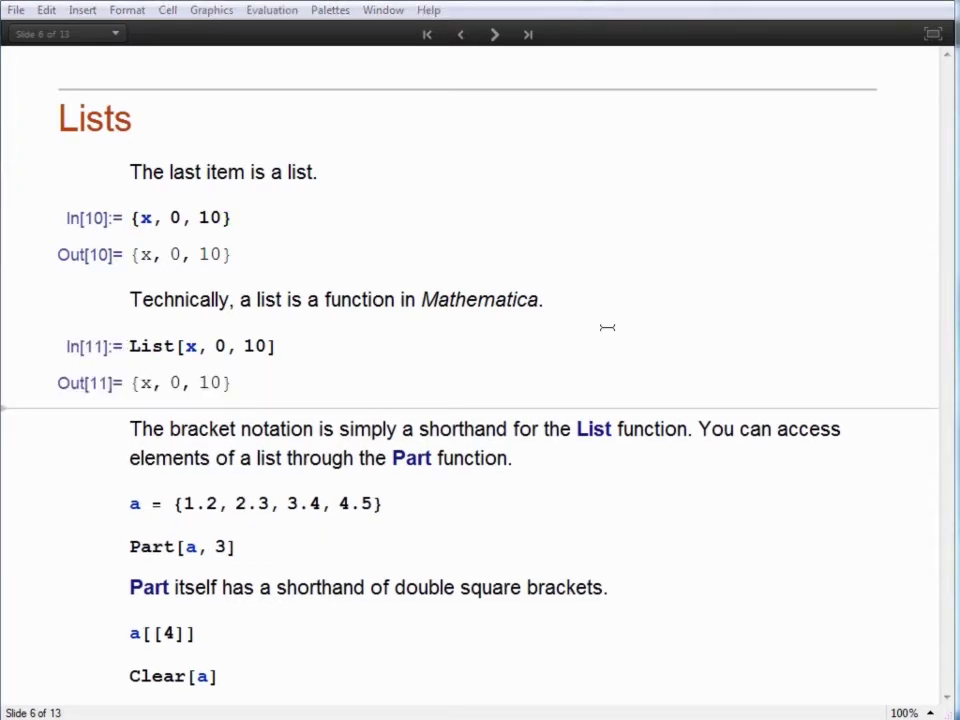
left_click(426, 508)
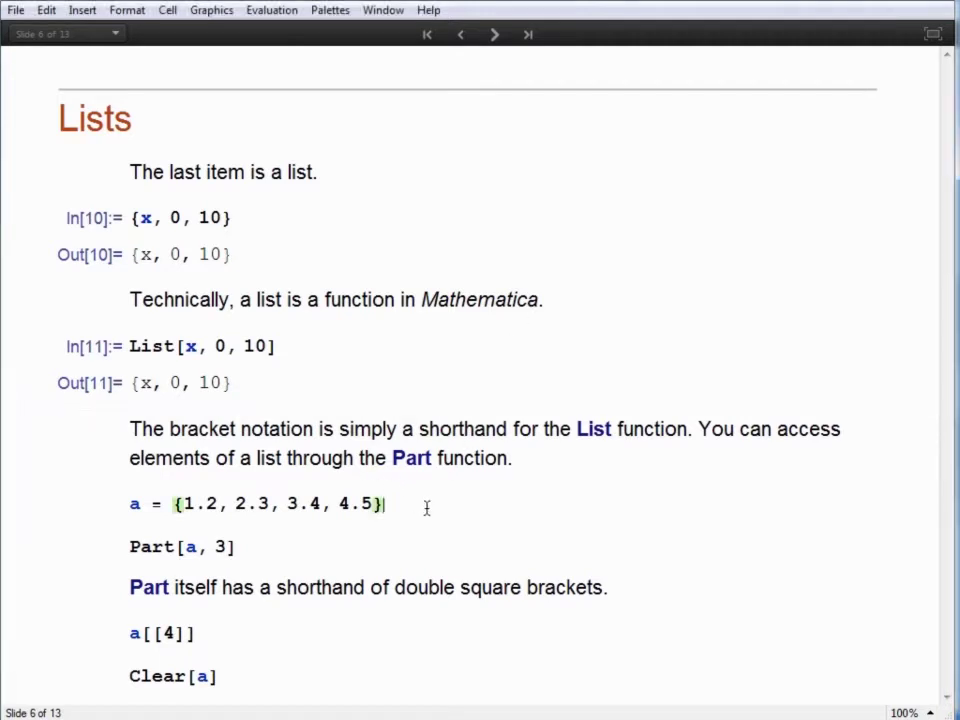
key("shift+Return")
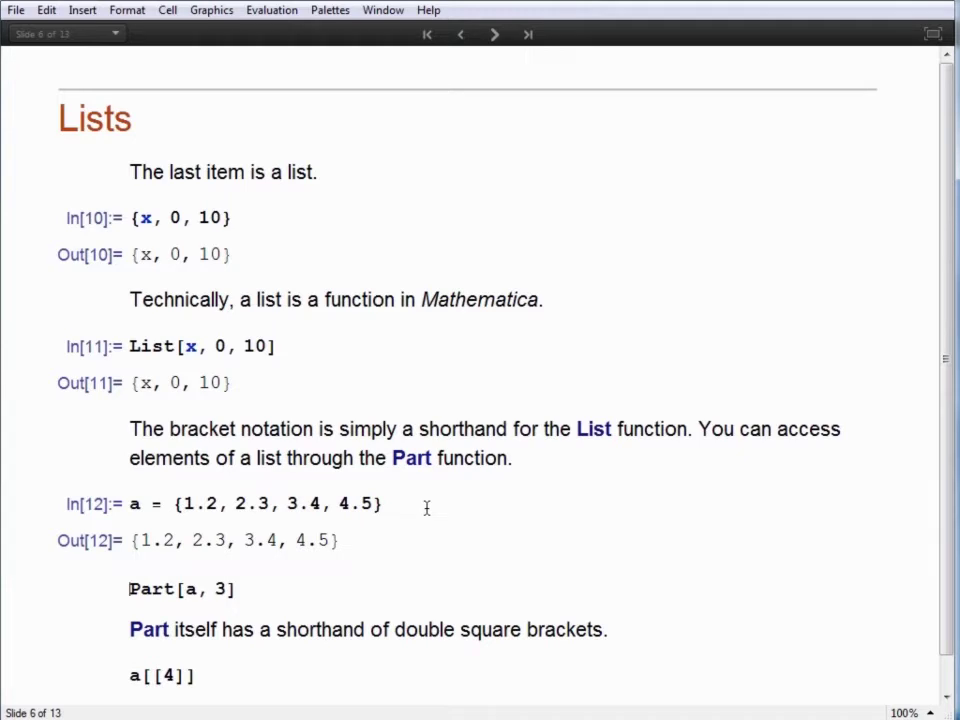
- Evaluate Part[a, 3] giving 3.4 and a[[4]] giving 4.5
key("Down")
key("End")
key("shift+Return")
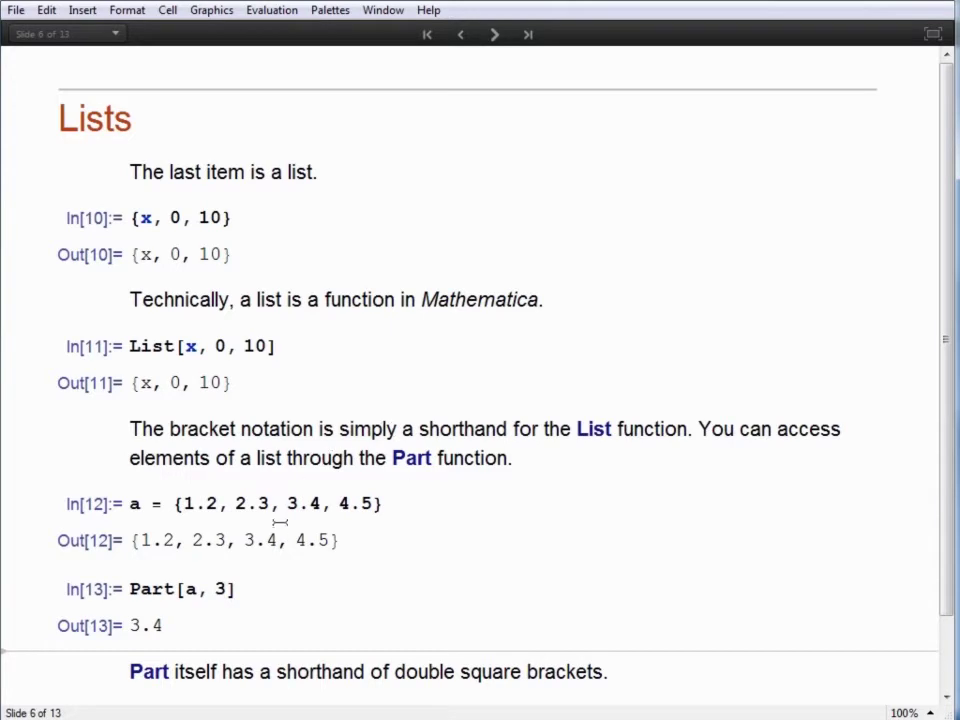
left_click_drag(287, 503, 325, 510)
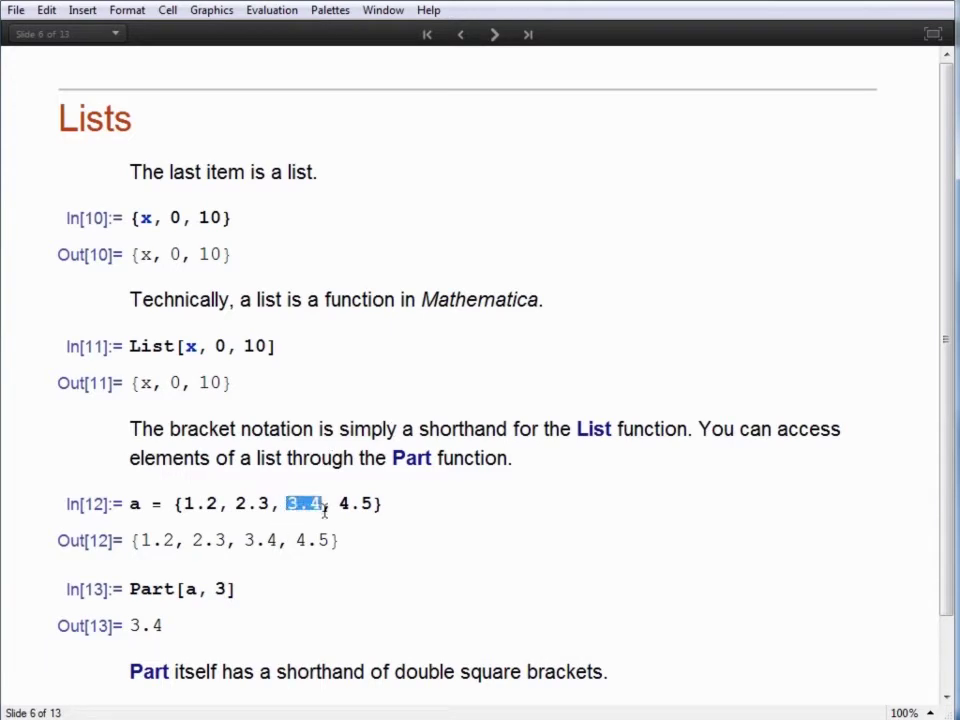
left_click(347, 586)
scroll(345, 600, "down", 2)
left_click(213, 643)
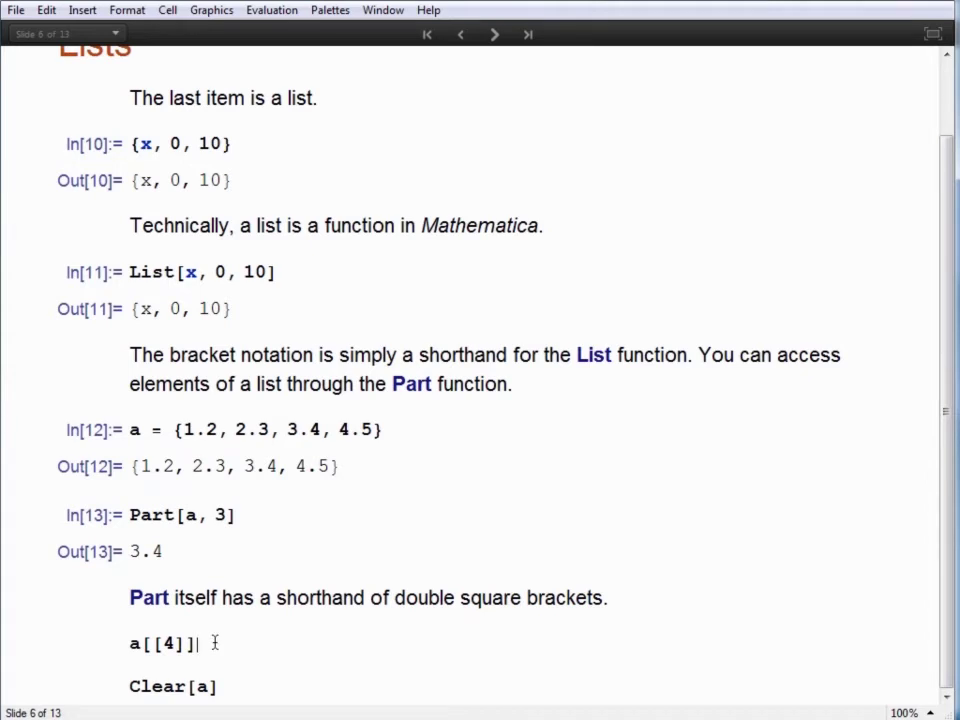
key("shift+Return")
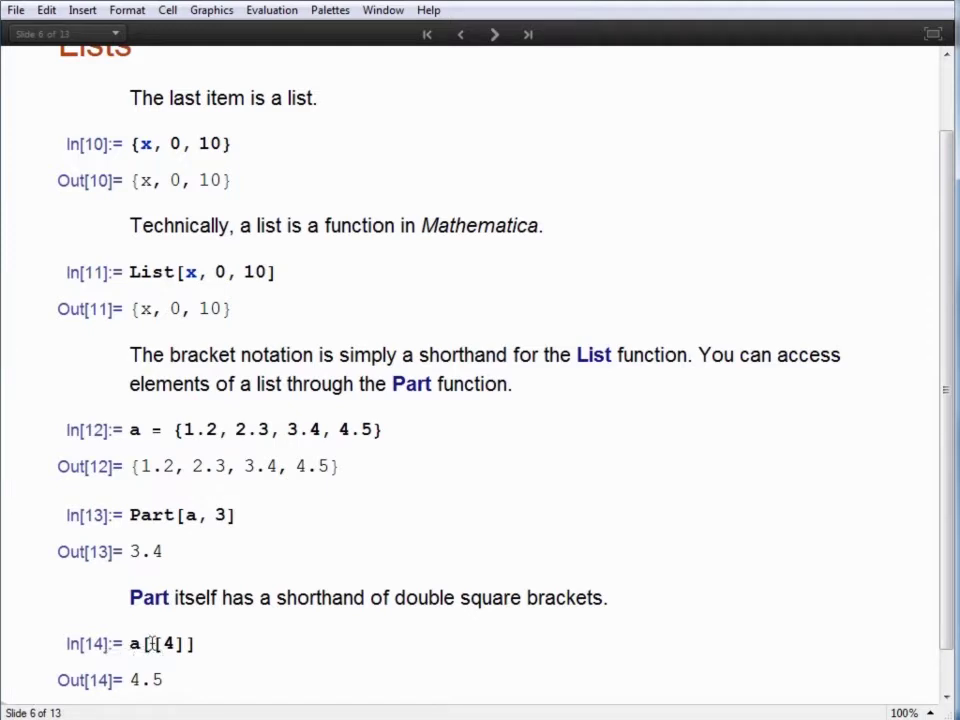
- Evaluate Clear[a] to remove its value, then advance to slide 7, Atoms
left_click(209, 641)
scroll(213, 631, "down", 1)
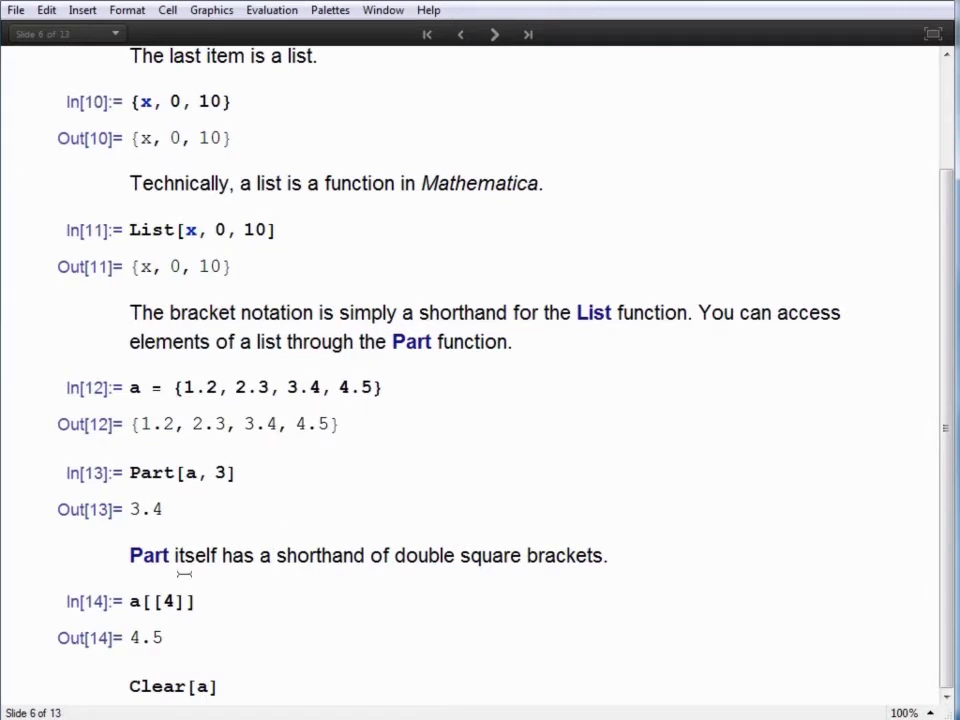
left_click(237, 689)
key("shift+Return")
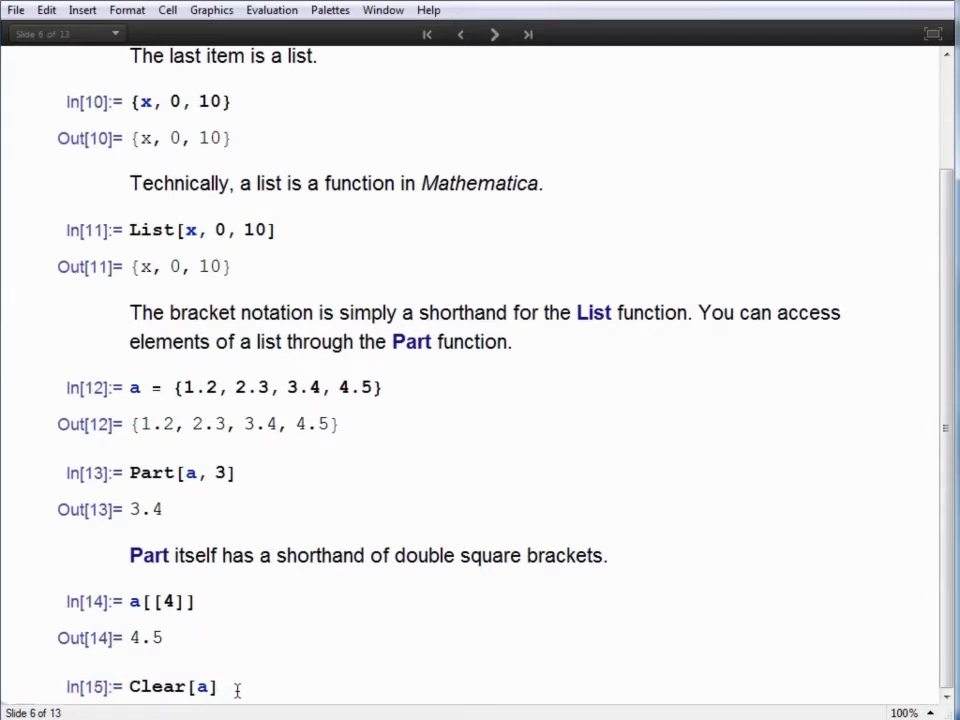
left_click(252, 598)
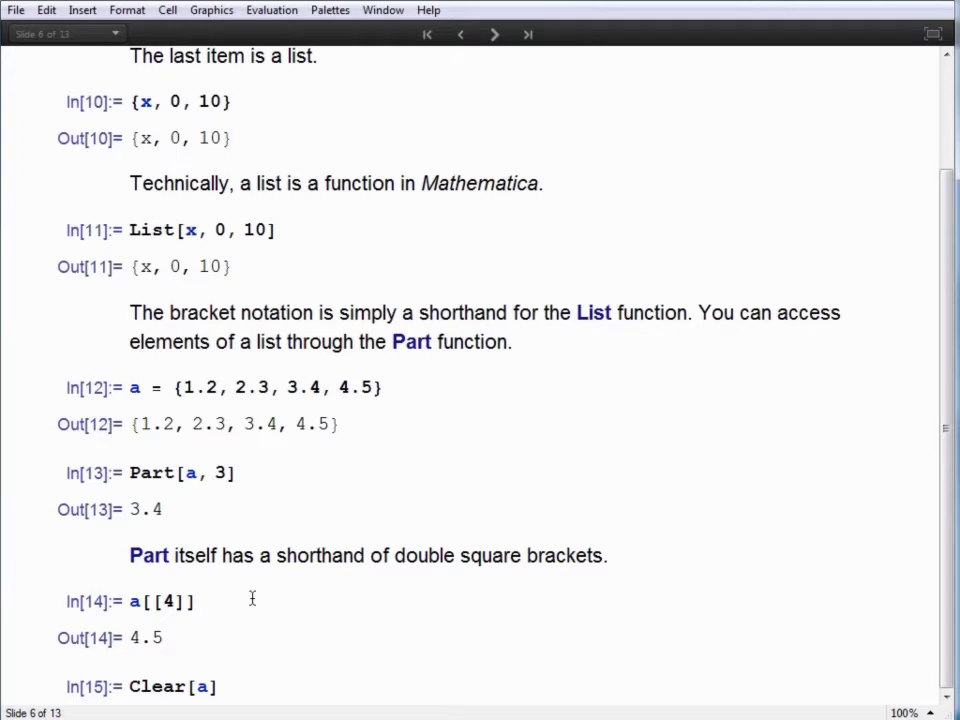
left_click(495, 36)
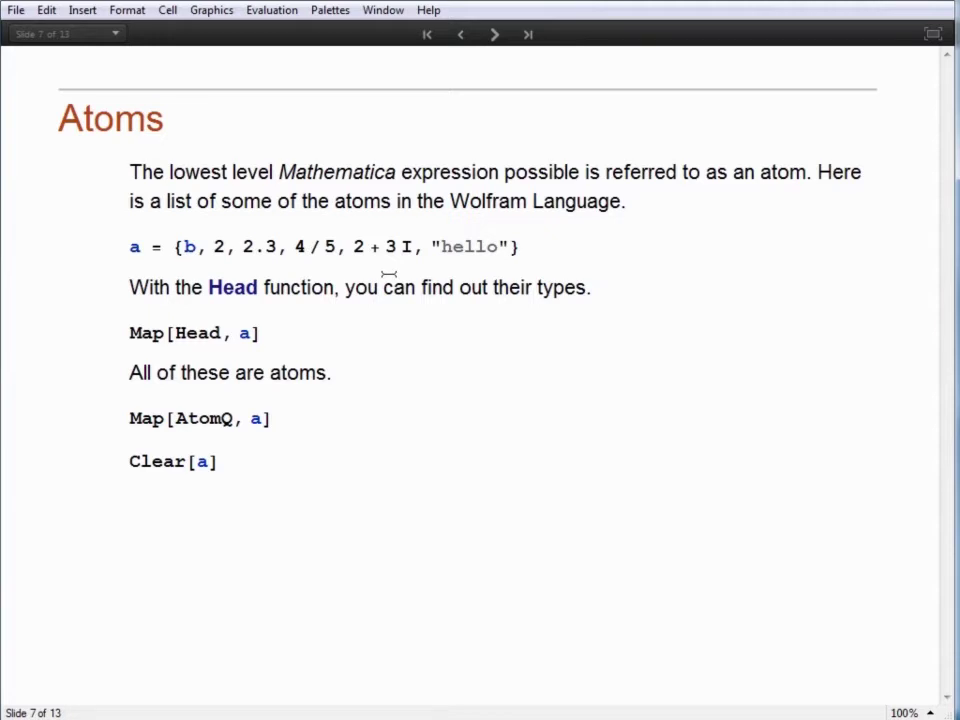
- Evaluate the atom list a and then Map[Head, a]
left_click(545, 247)
key("shift+Return")
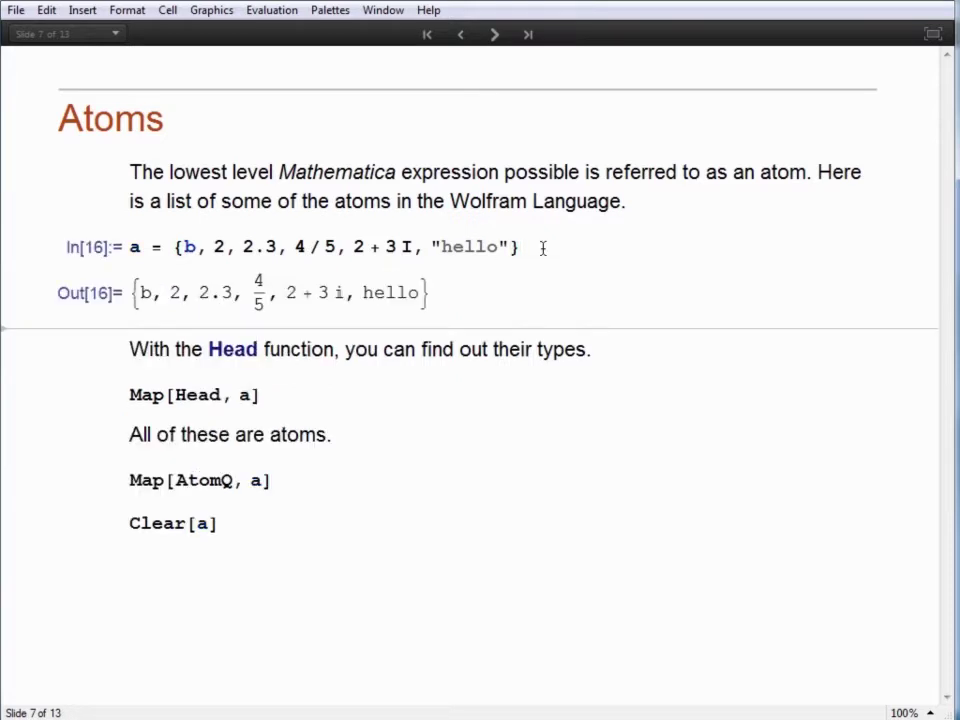
key("Down")
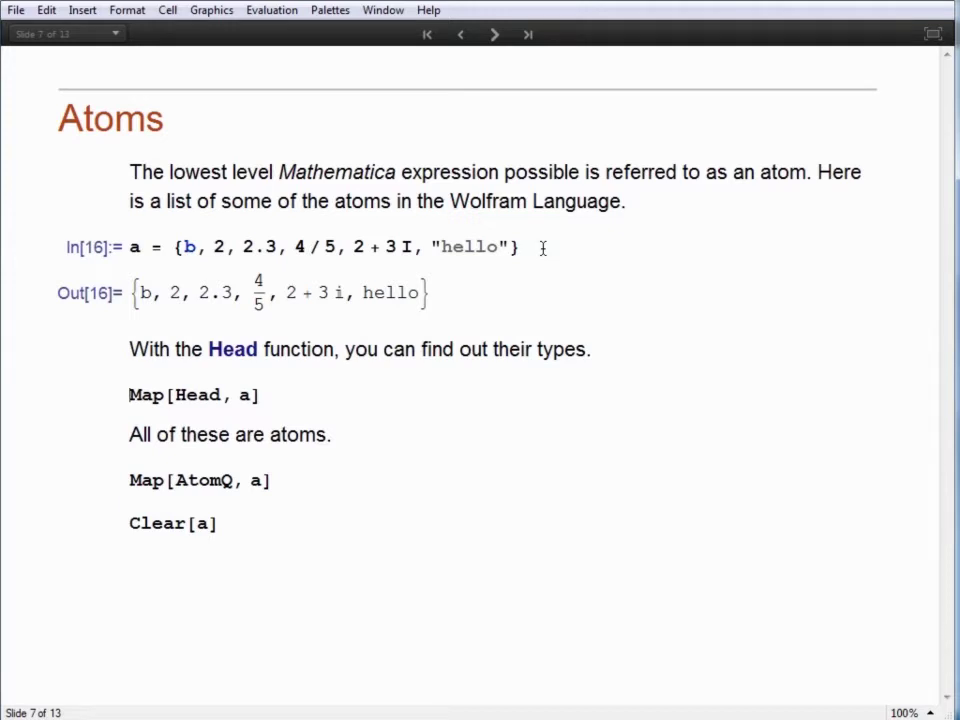
key("shift+Return")
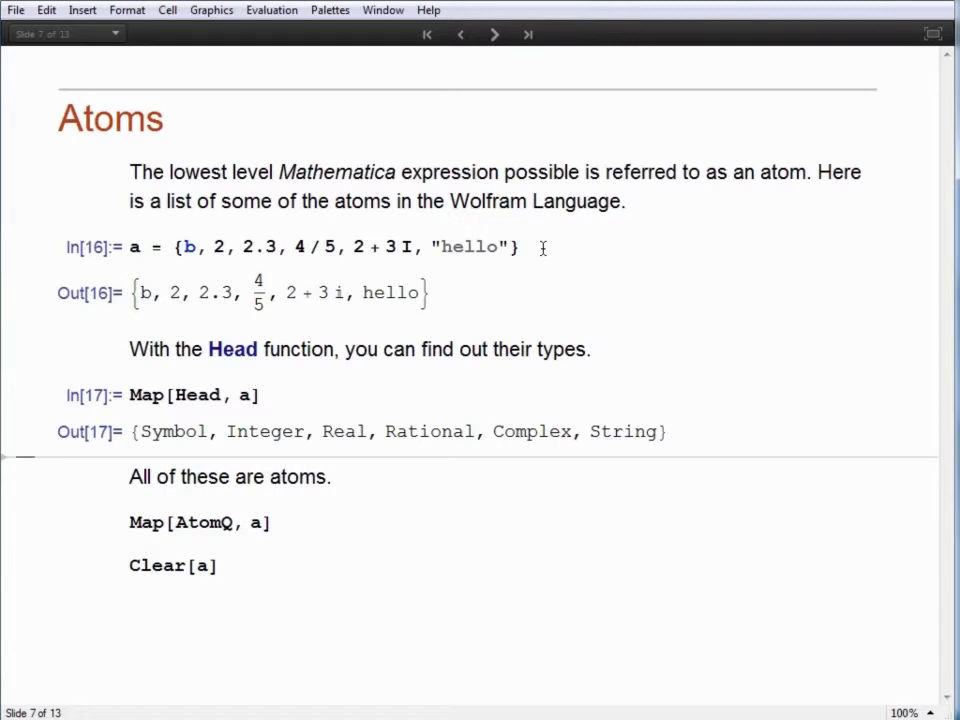
- Match b, 2 and 2.3 in the list to their heads Symbol, Integer and Real
double_click(190, 247)
left_click(193, 247)
left_click_drag(140, 432, 208, 433)
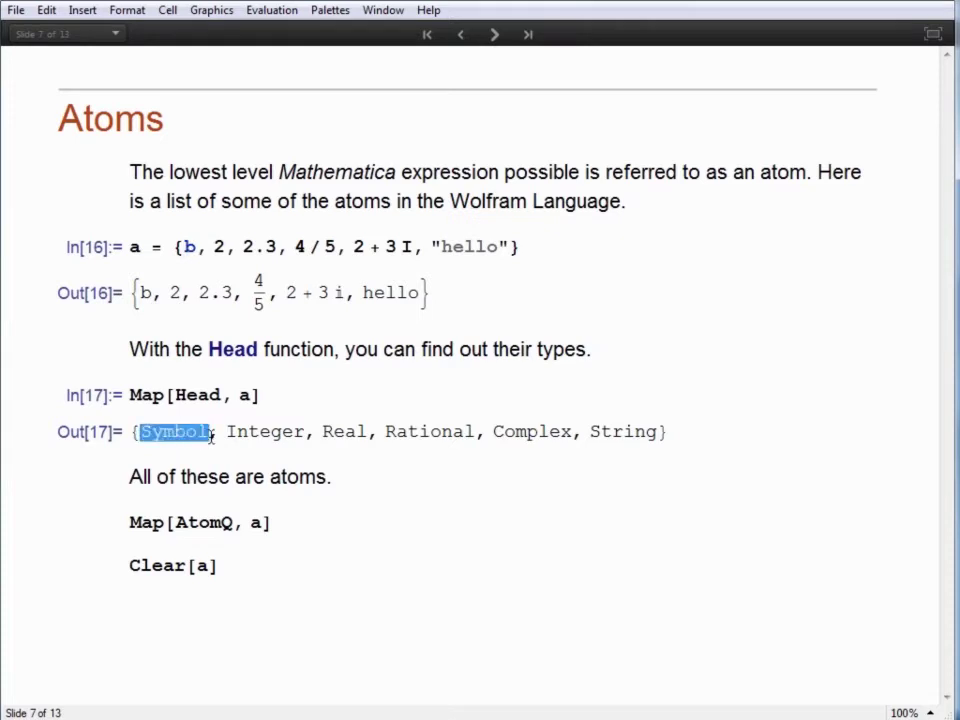
double_click(219, 247)
left_click_drag(226, 432, 306, 432)
double_click(259, 247)
left_click_drag(323, 432, 366, 435)
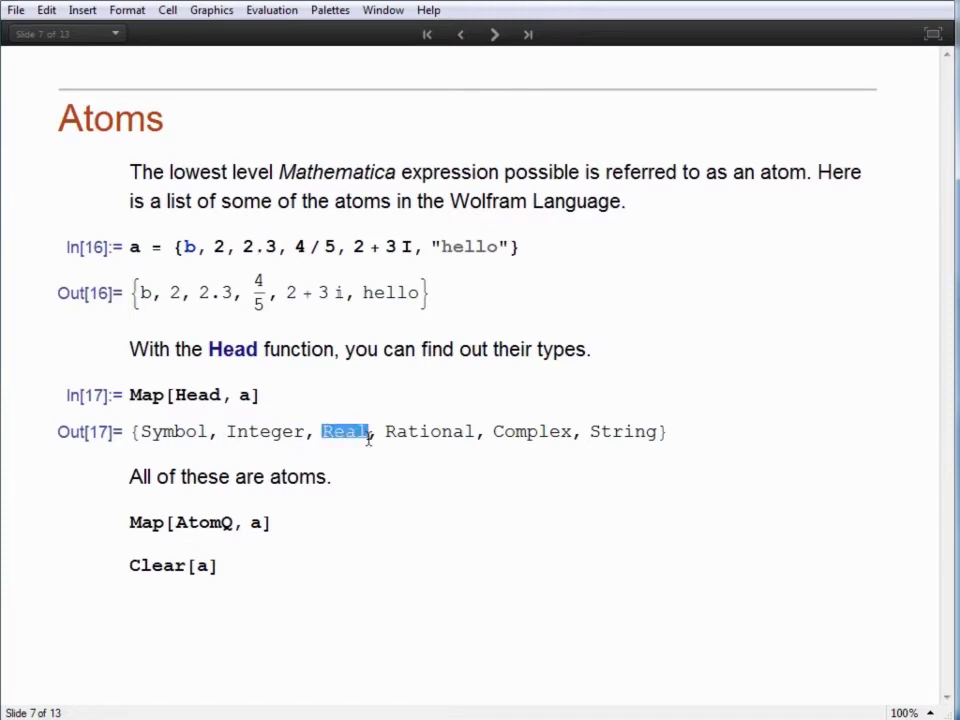
- Match 4 / 5, 2 + 3 I and "hello" to their heads Rational, Complex and String
left_click_drag(295, 247, 337, 247)
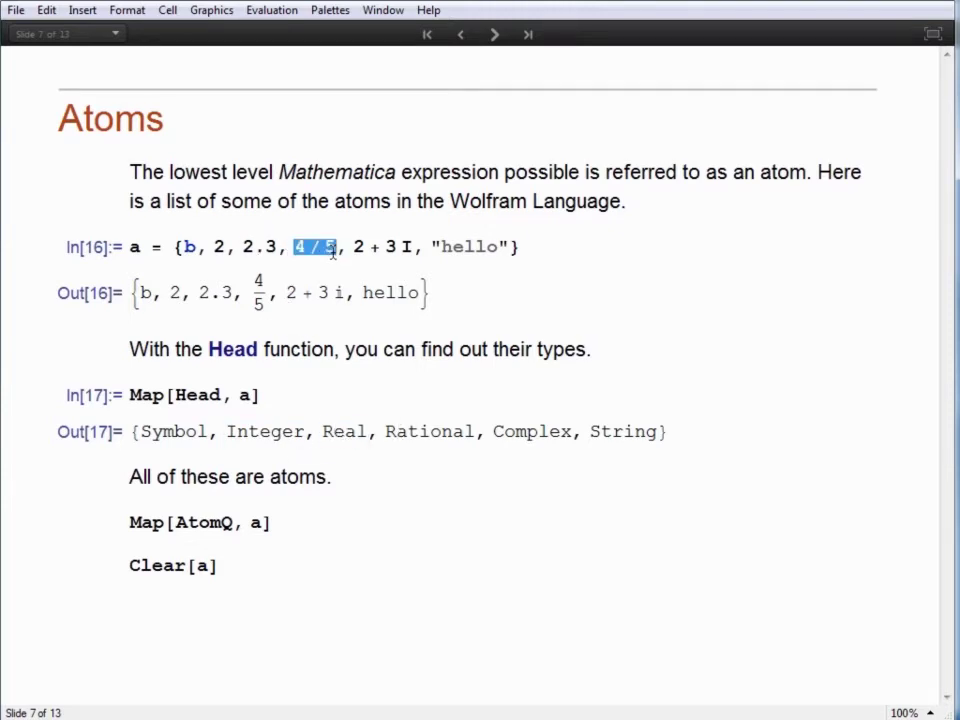
left_click_drag(387, 433, 477, 434)
left_click_drag(354, 246, 412, 246)
left_click_drag(496, 431, 574, 432)
left_click_drag(430, 246, 508, 268)
left_click_drag(589, 431, 658, 432)
left_click(254, 437)
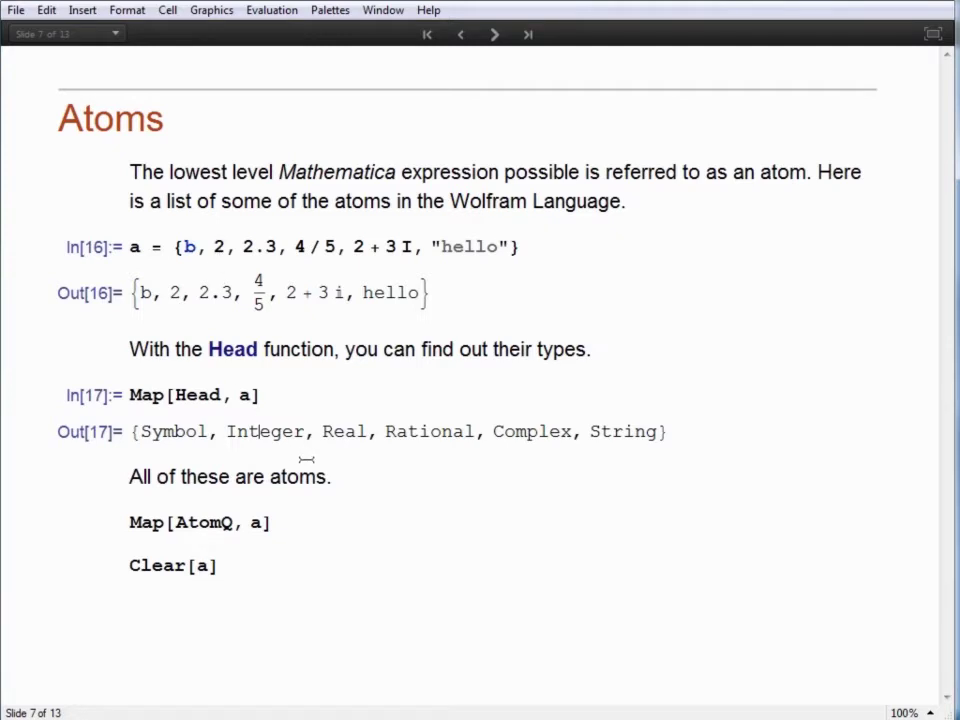
- Evaluate Map[AtomQ, a], which returns True for every element
left_click_drag(224, 431, 373, 433)
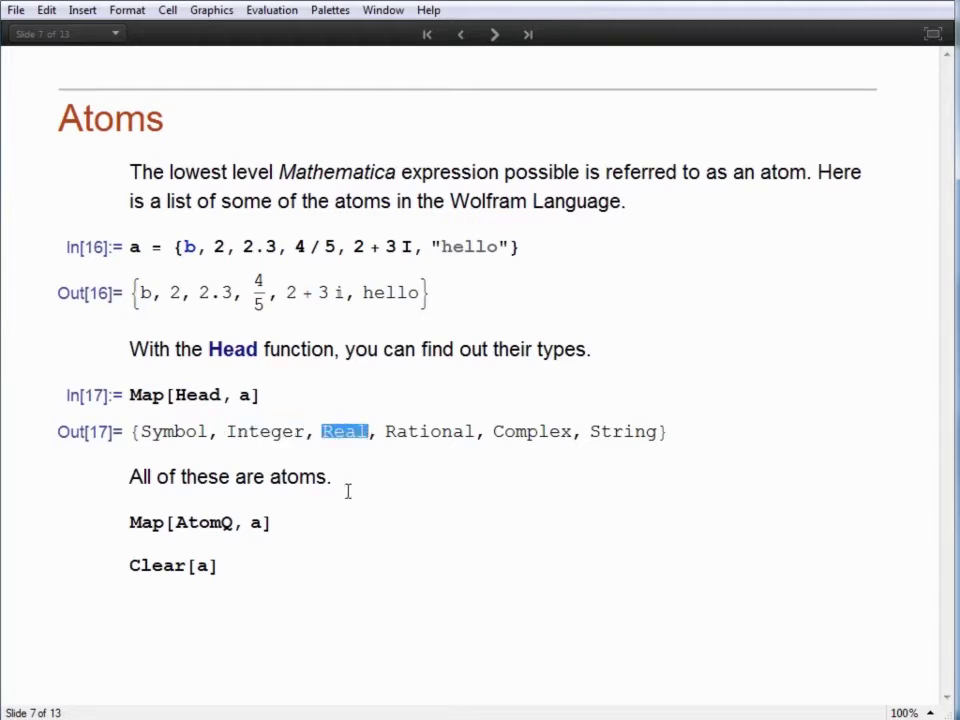
left_click(305, 521)
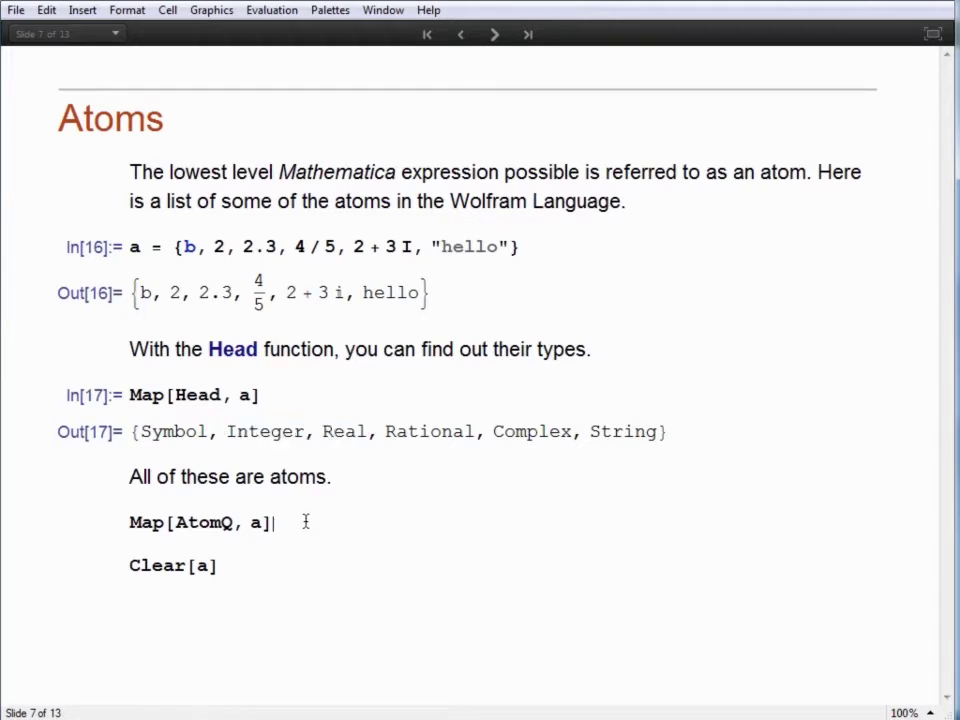
key("shift+Return")
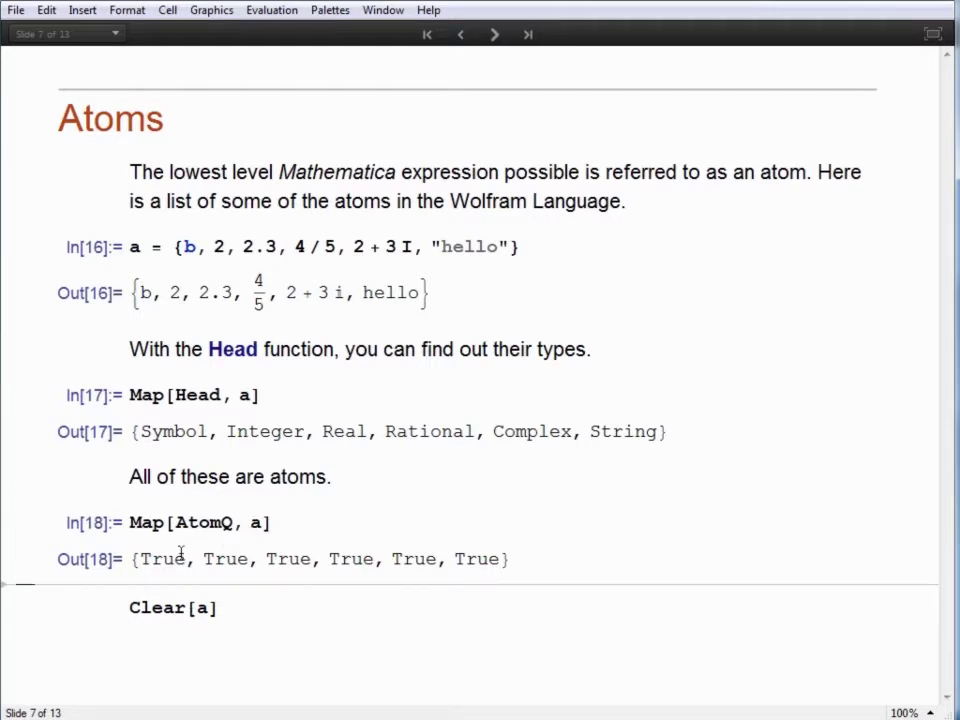
- Remove the definition with Clear[a] and advance to the Pattern Matching slide
left_click(241, 607)
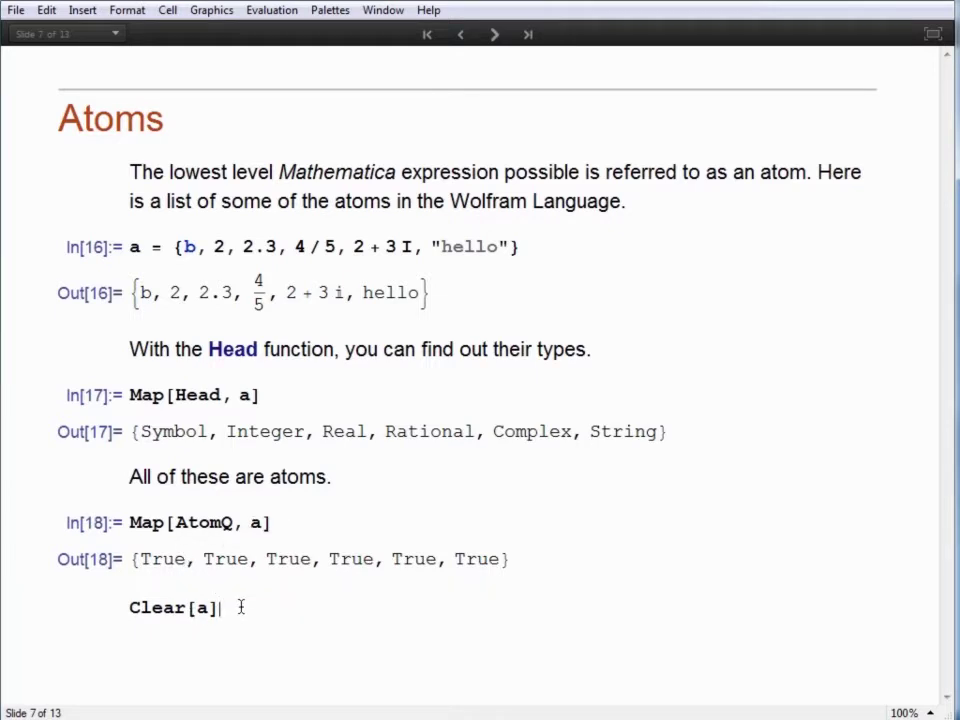
key("shift+Return")
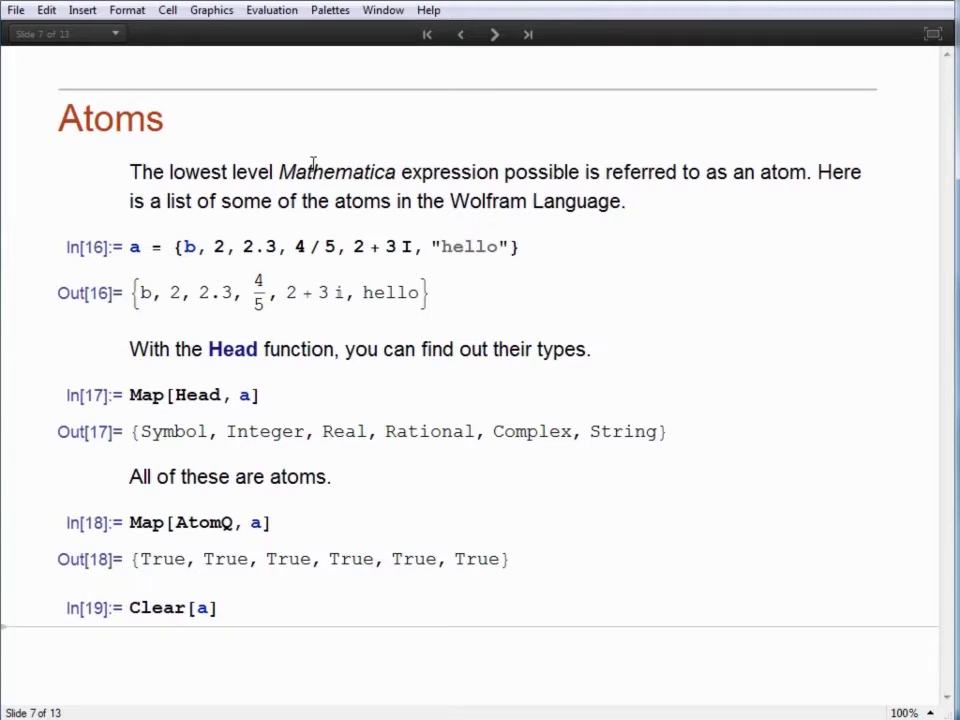
left_click(494, 35)
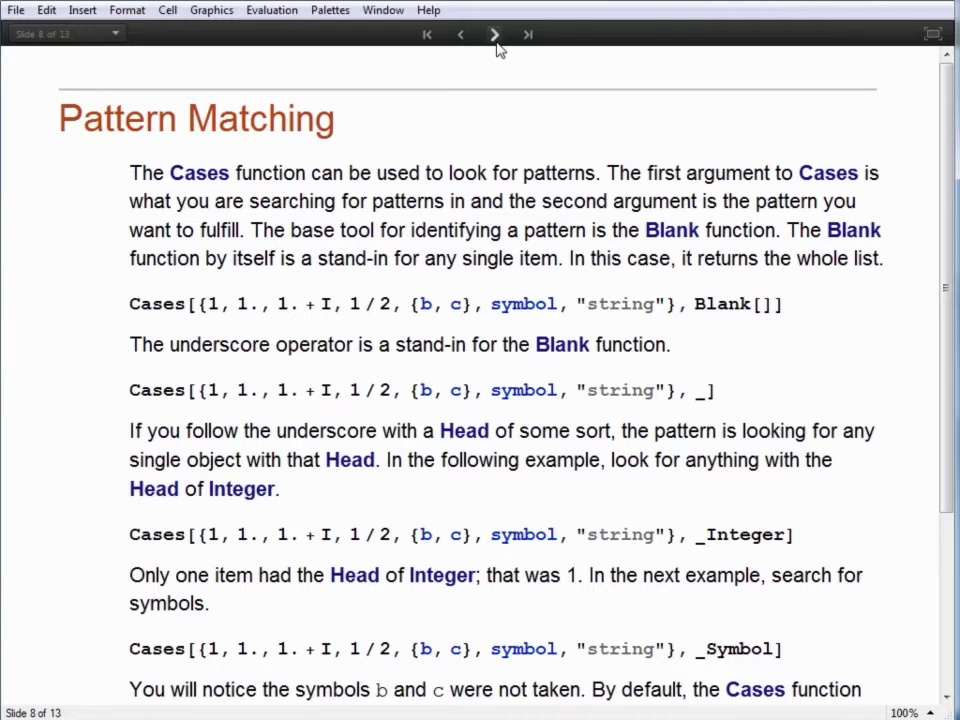
- Evaluate the first Cases example with Blank[], returning the whole list as Out[20]
left_click_drag(693, 303, 772, 312)
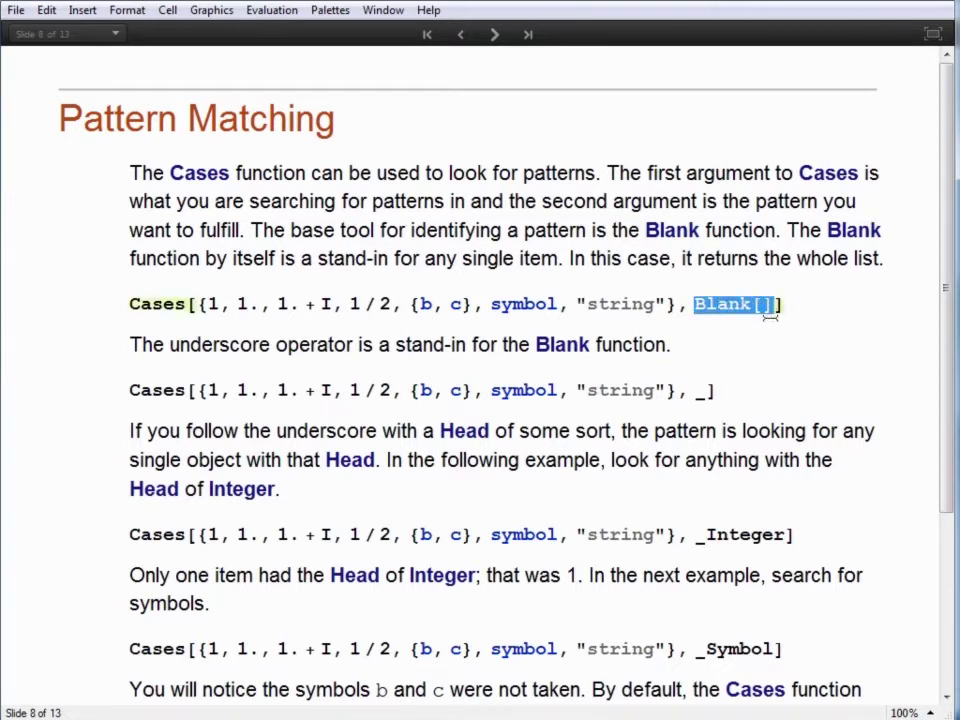
left_click(801, 305)
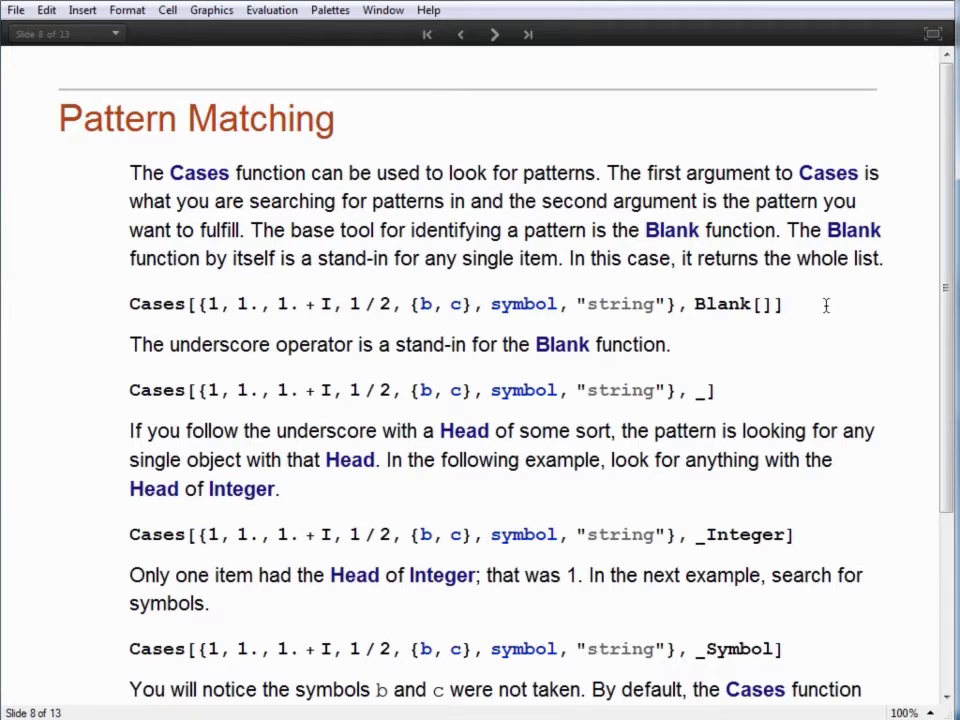
key("shift+Return")
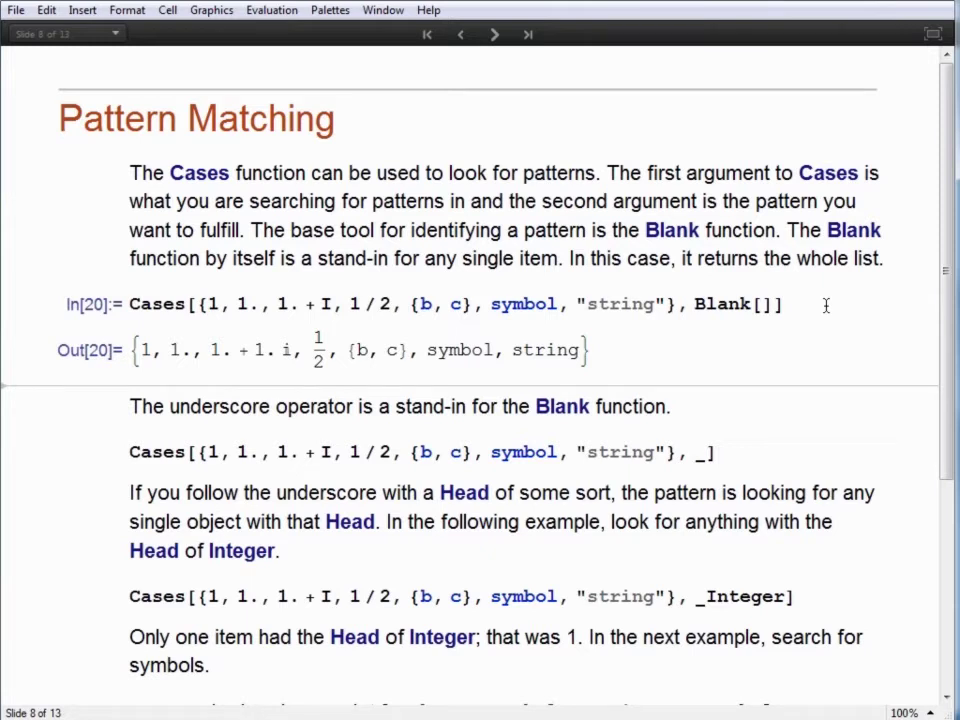
- Point out each returned element: 1, 1., 1. + I, 1 / 2 and the nested {b, c}
double_click(214, 304)
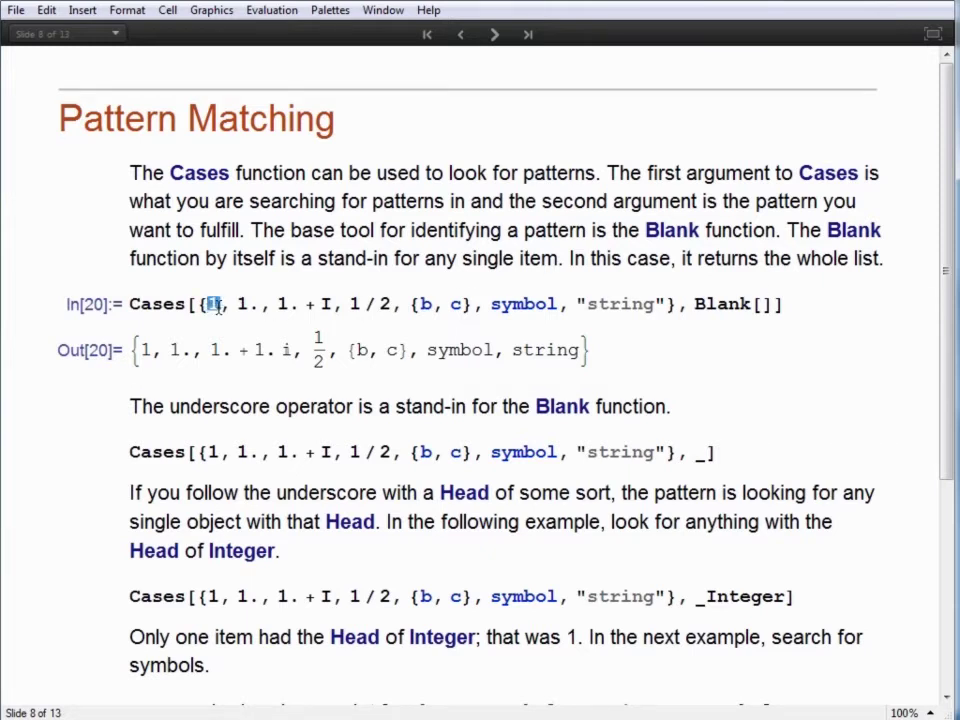
double_click(250, 305)
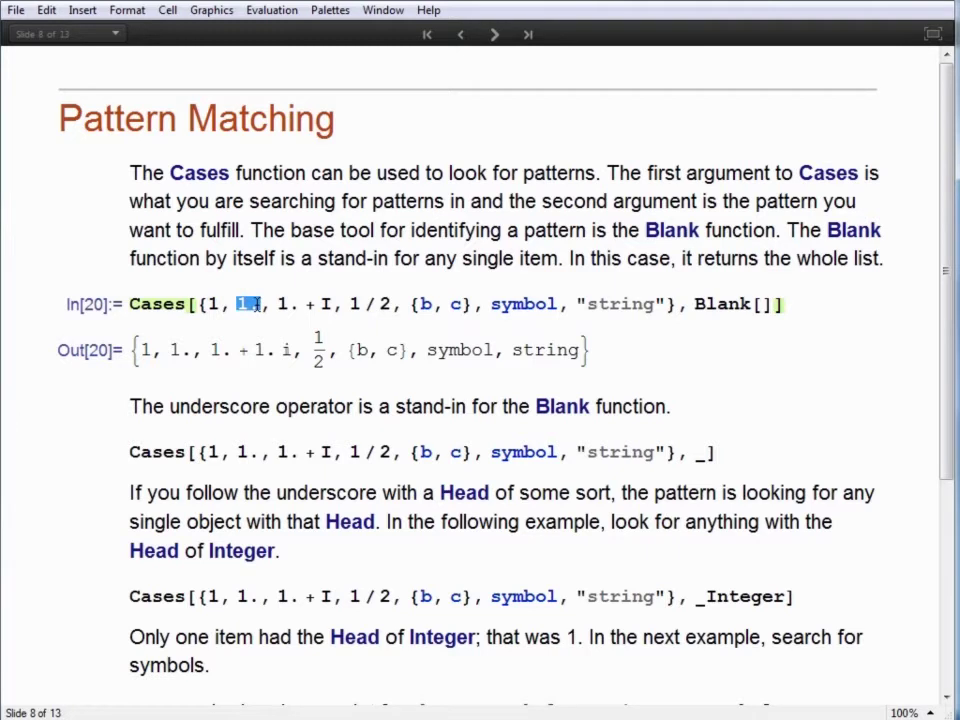
double_click(308, 305)
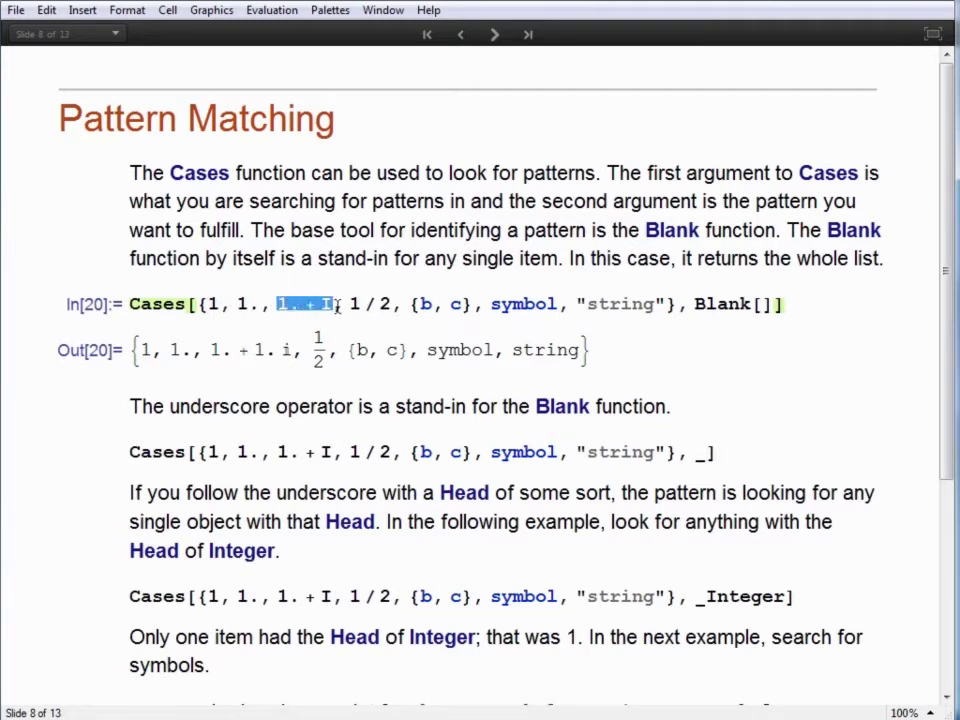
double_click(400, 305)
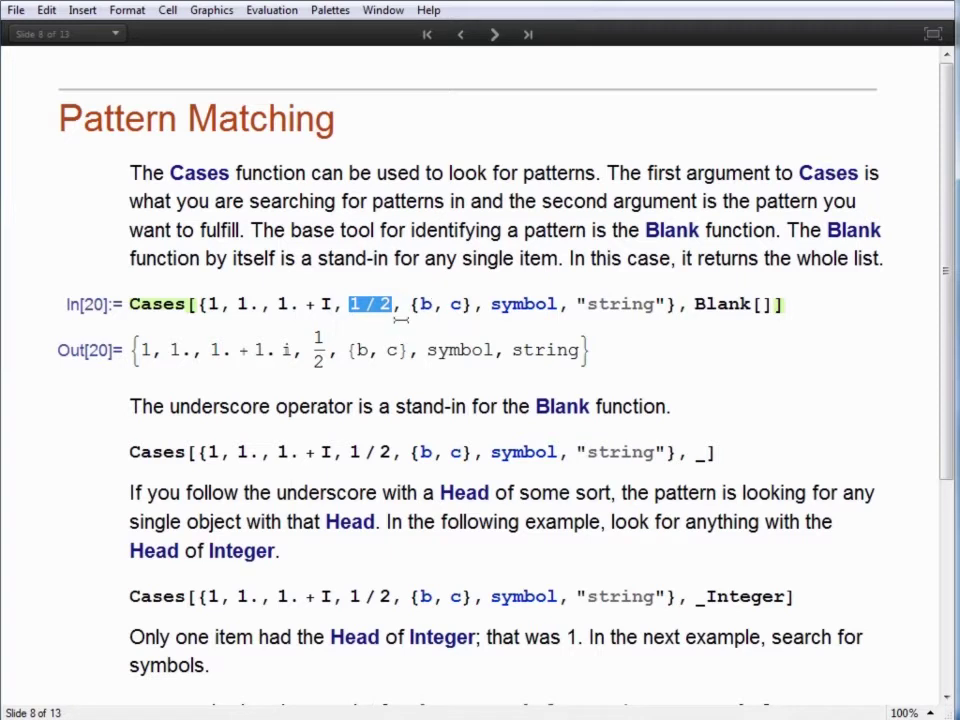
left_click_drag(413, 305, 477, 310)
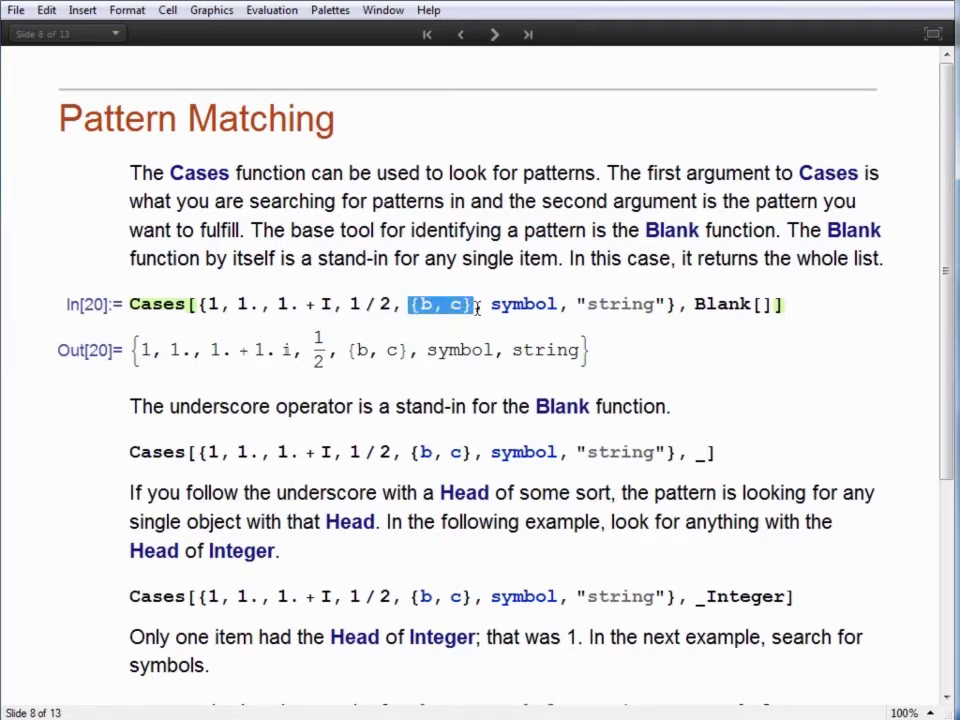
mouse_move(424, 305)
left_mouse_down()
mouse_move(468, 306)
mouse_move(410, 305)
left_mouse_up()
left_click(211, 381)
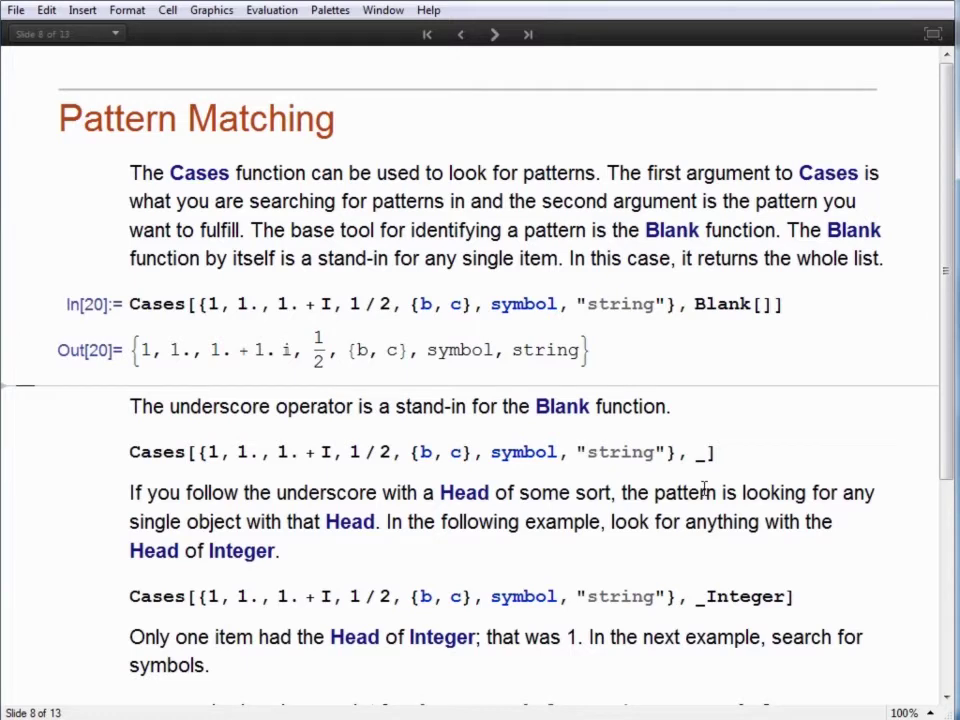
left_click(740, 454)
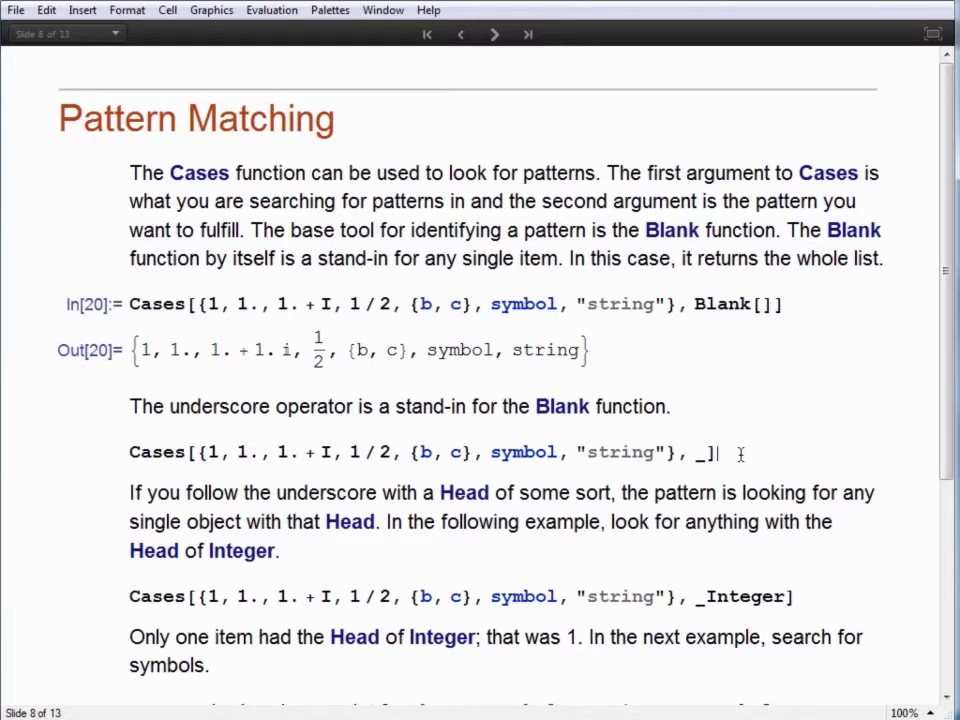
- Evaluate the Cases examples with _ and with _Integer, the latter returning {1}
key("shift+Return")
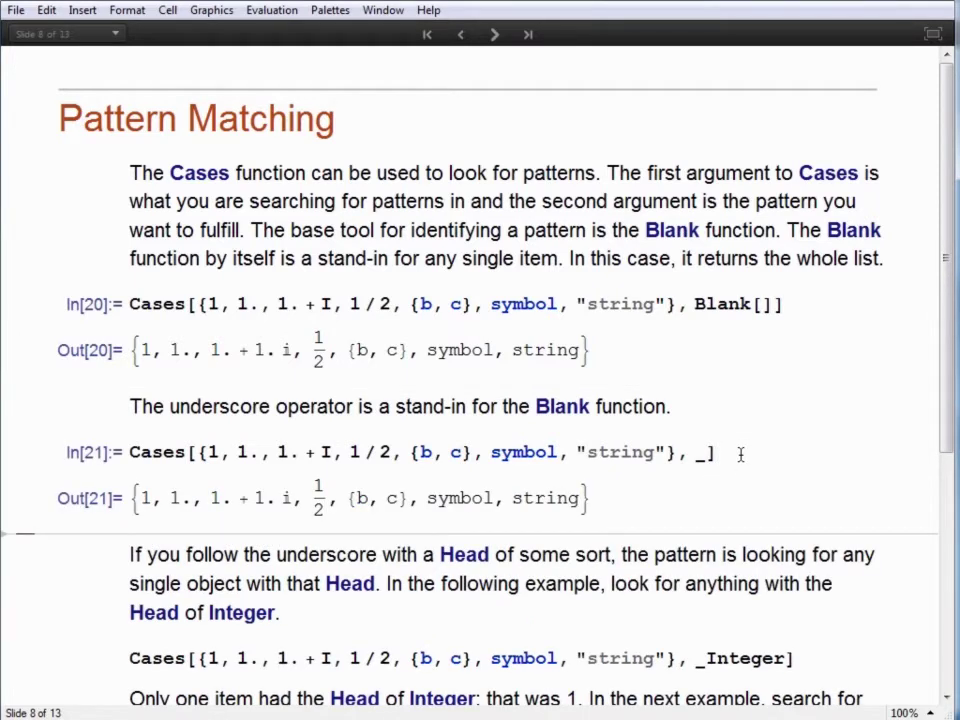
scroll(717, 542, "down", 4)
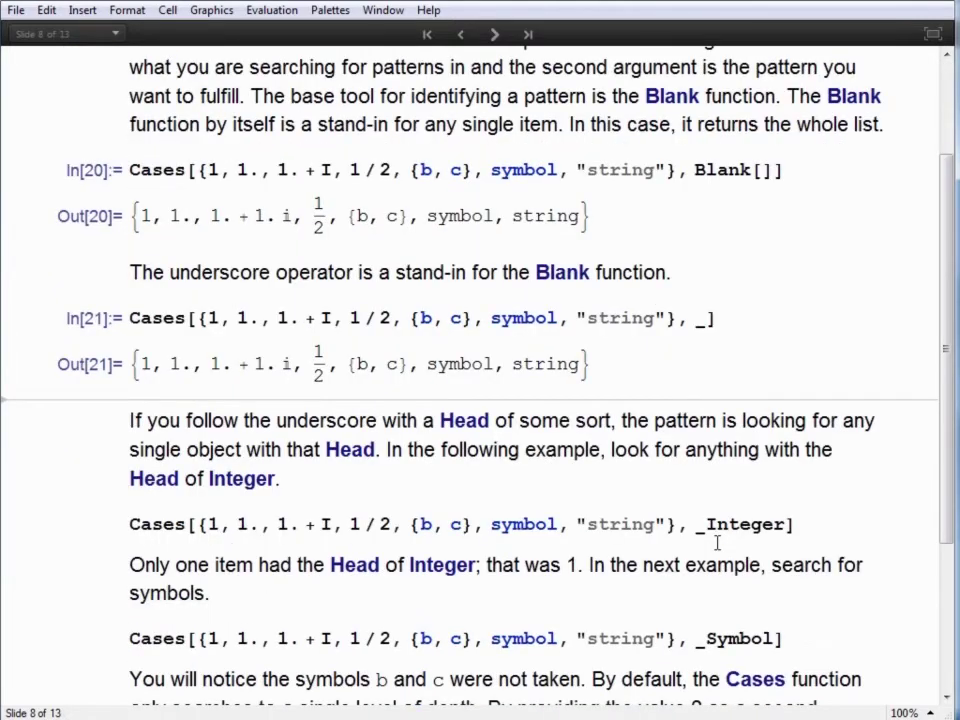
scroll(717, 542, "down", 2)
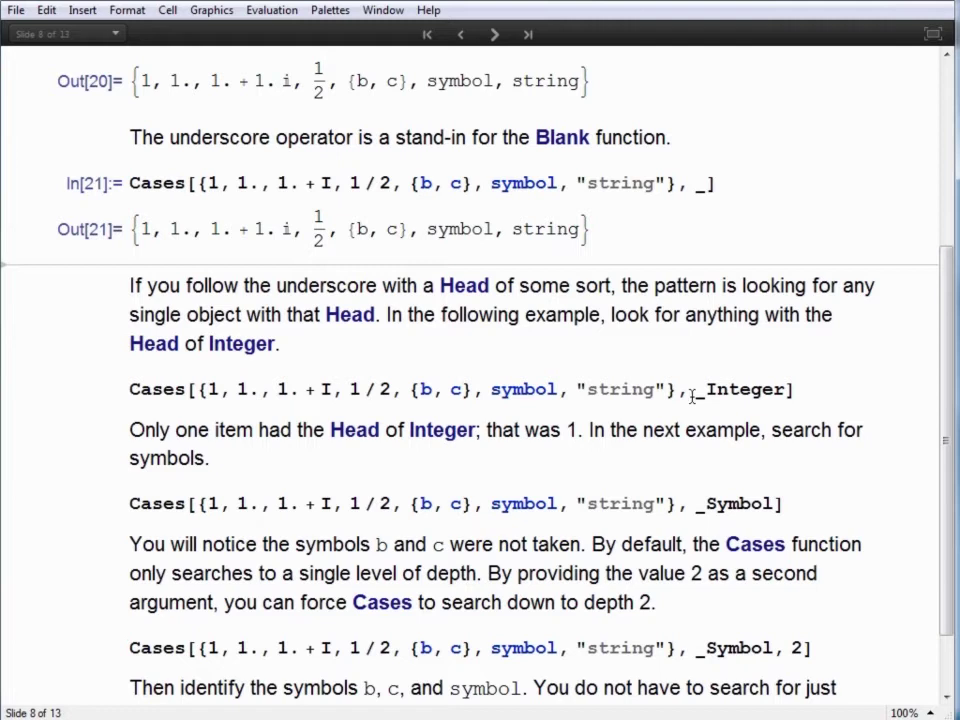
left_click_drag(693, 390, 790, 392)
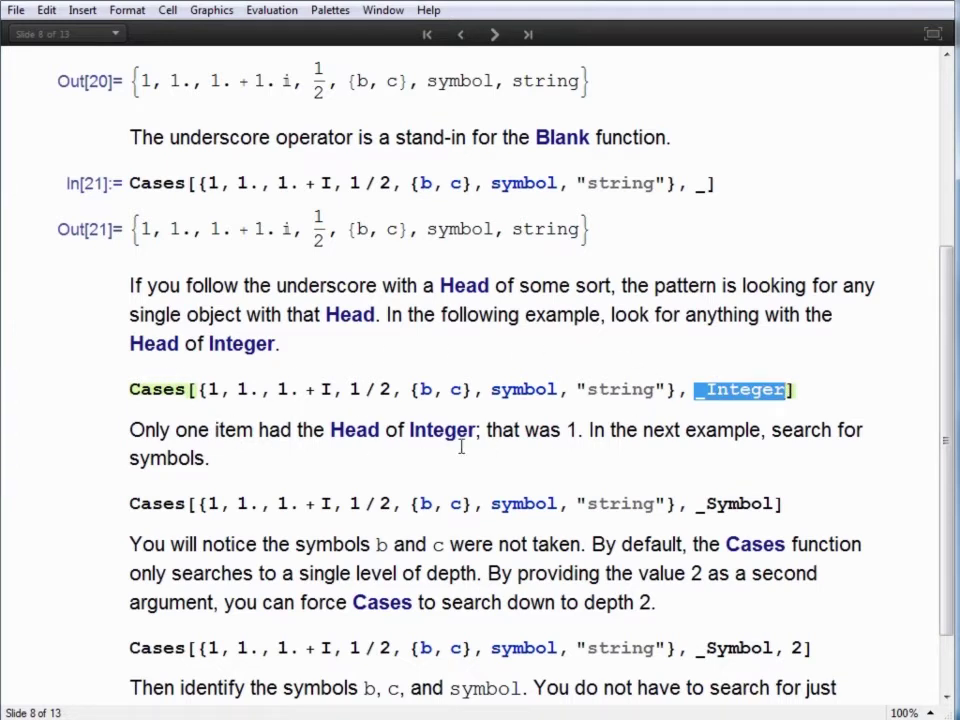
left_click(825, 391)
key("shift+Return")
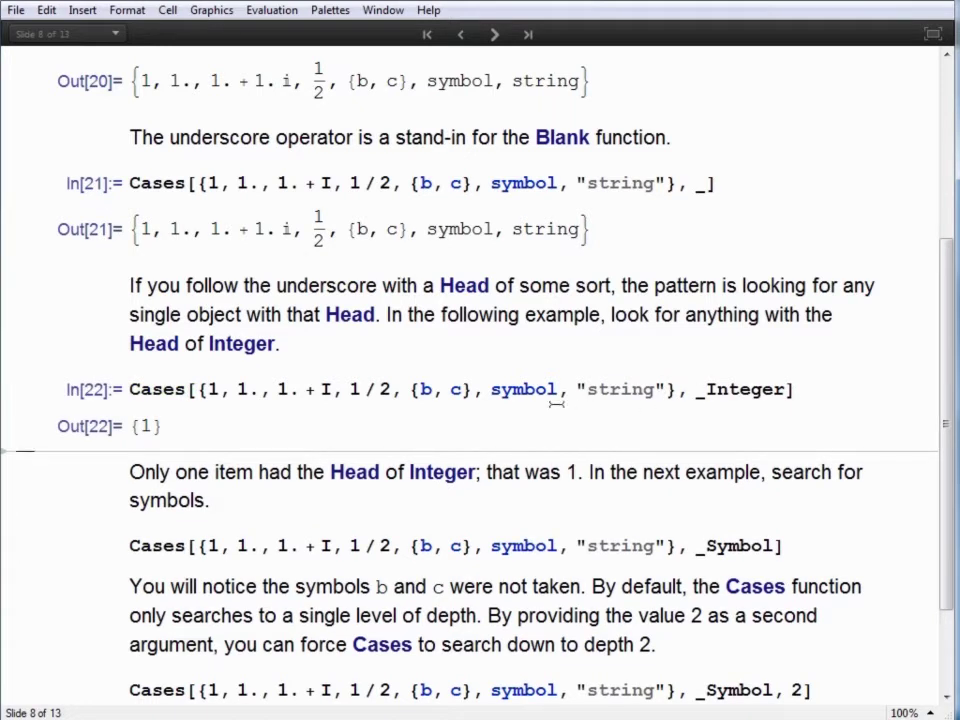
- Point out 1, 1. and 1. + I to show only the integer 1 matches _Integer
double_click(212, 390)
left_click_drag(238, 390, 258, 393)
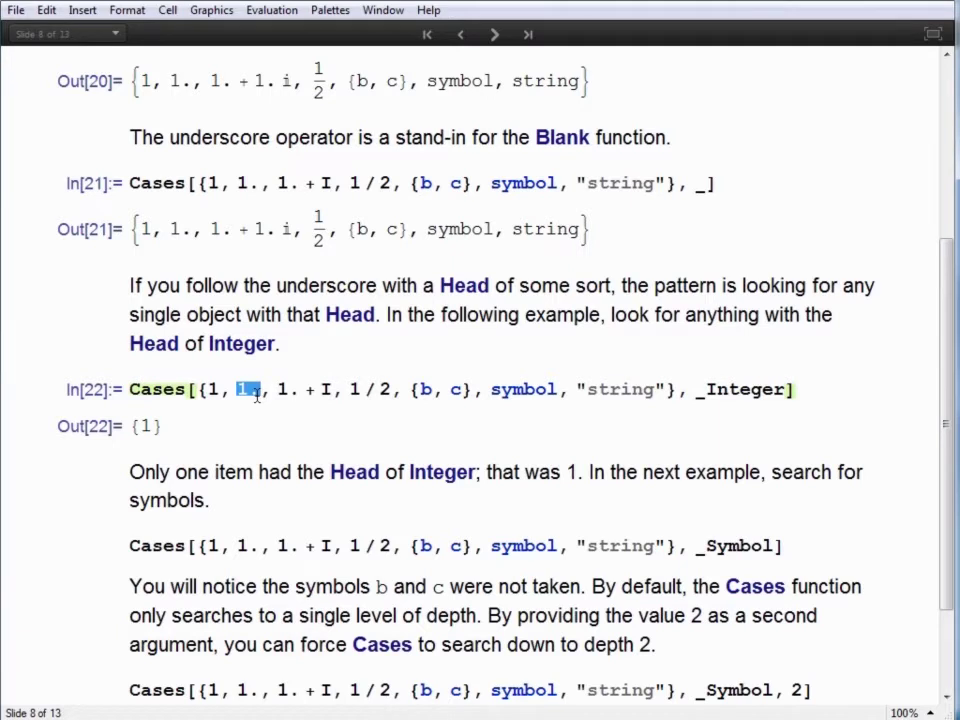
left_click_drag(278, 390, 668, 389)
left_click(352, 389)
left_click(285, 512)
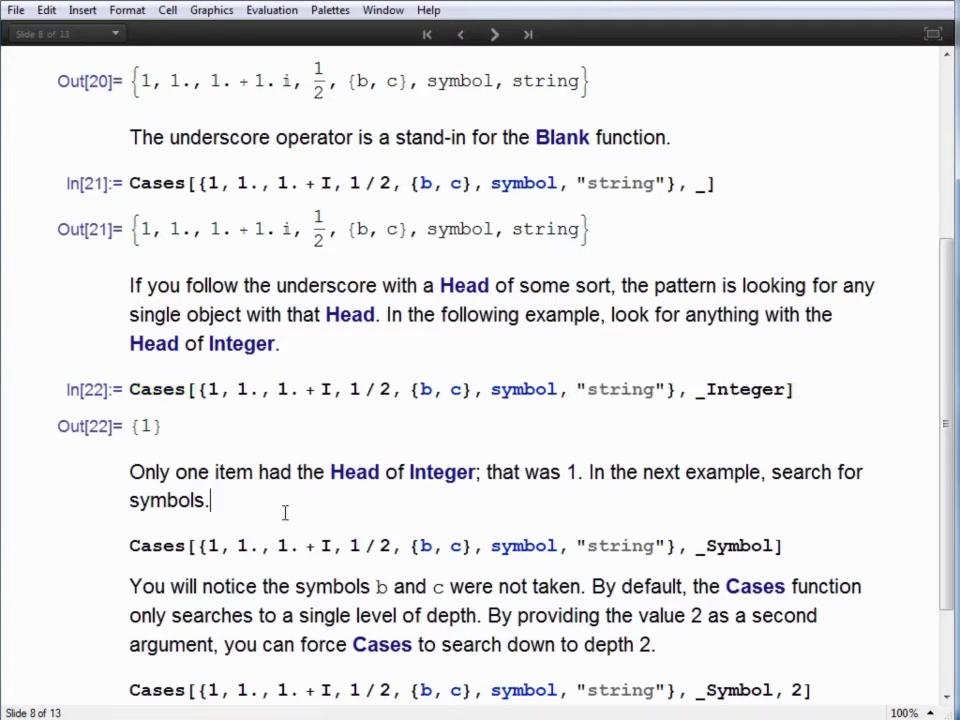
scroll(287, 518, "down", 3)
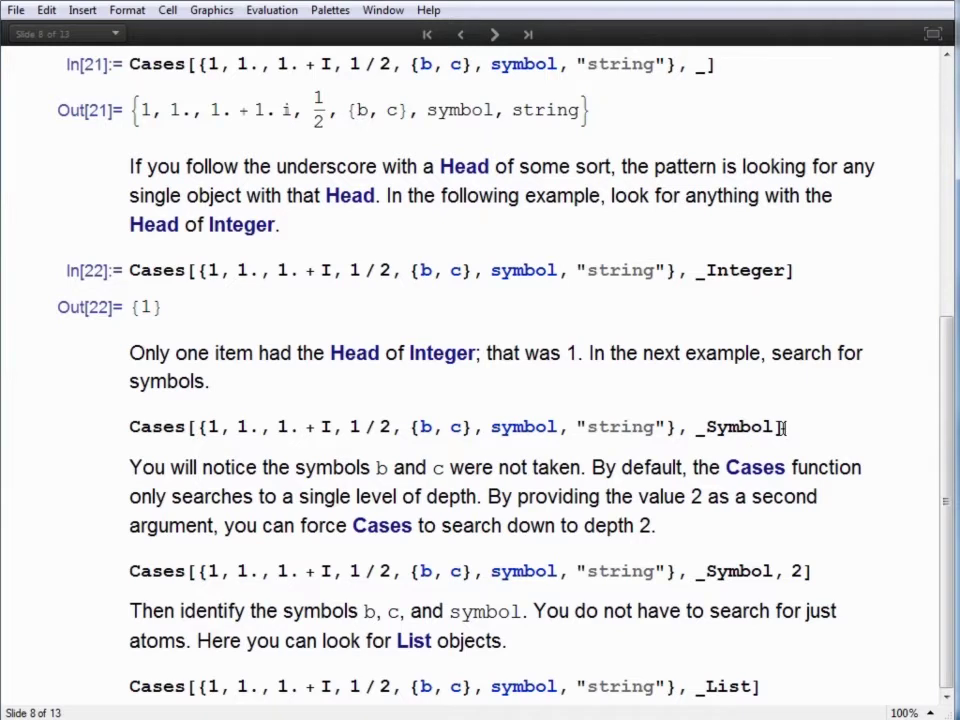
- Evaluate the _Symbol Cases example, returning {symbol}, and contrast symbol with the nested b, c
key("shift+Return")
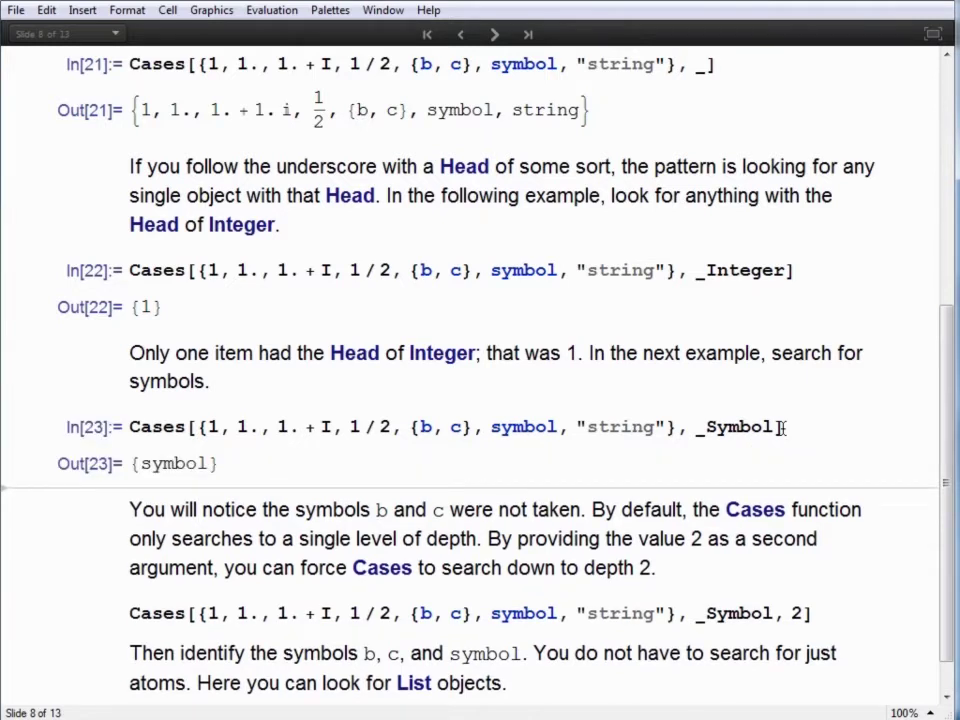
left_click_drag(491, 427, 555, 427)
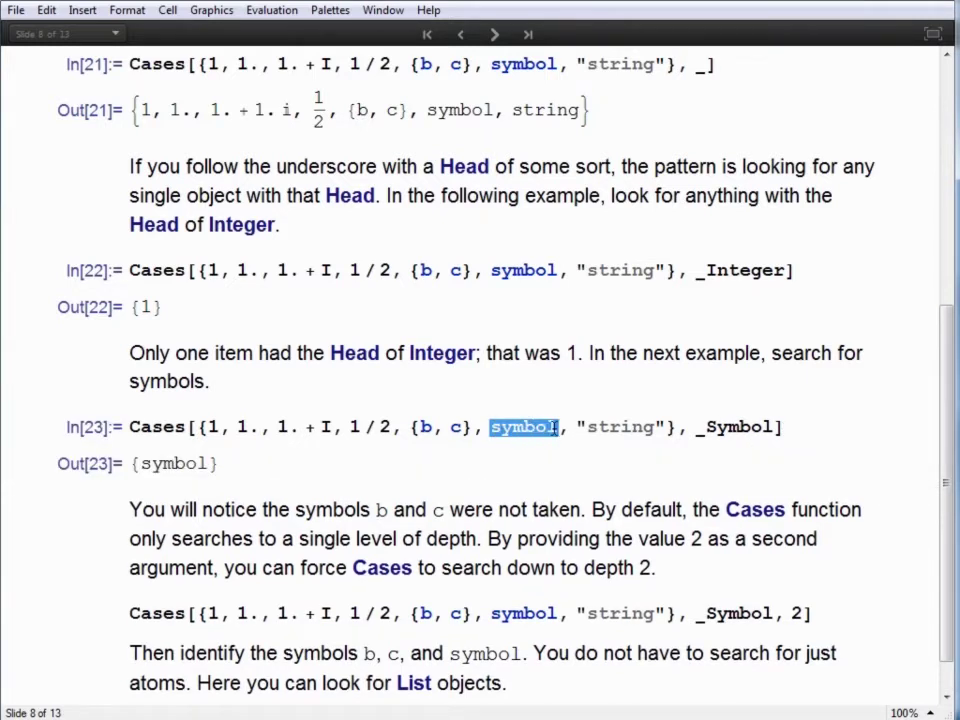
left_click(439, 450)
left_click_drag(419, 427, 468, 435)
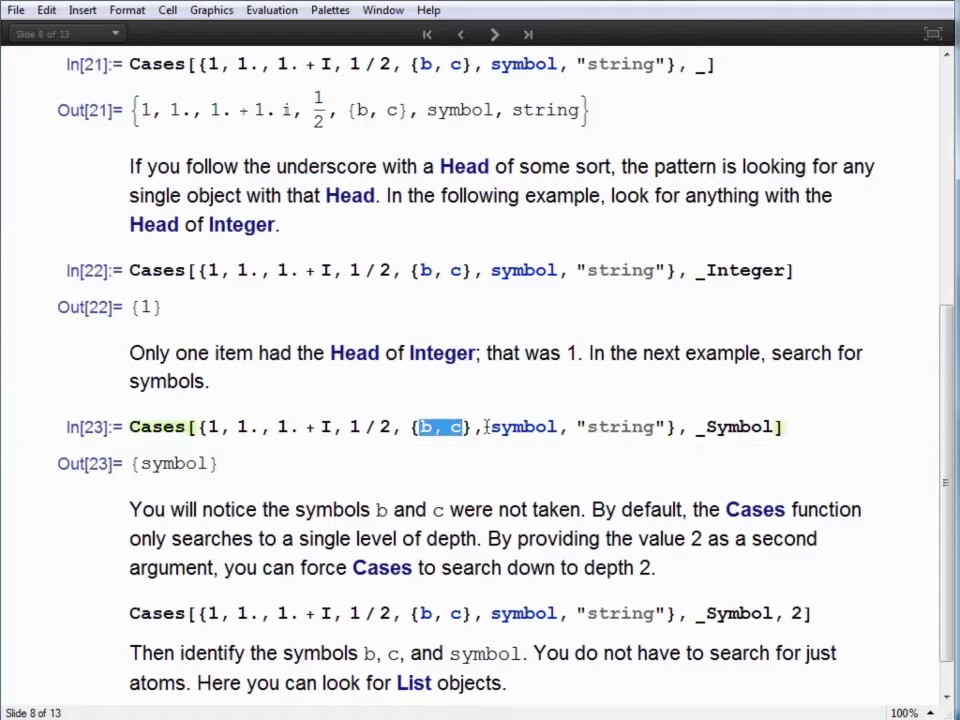
left_click(807, 429)
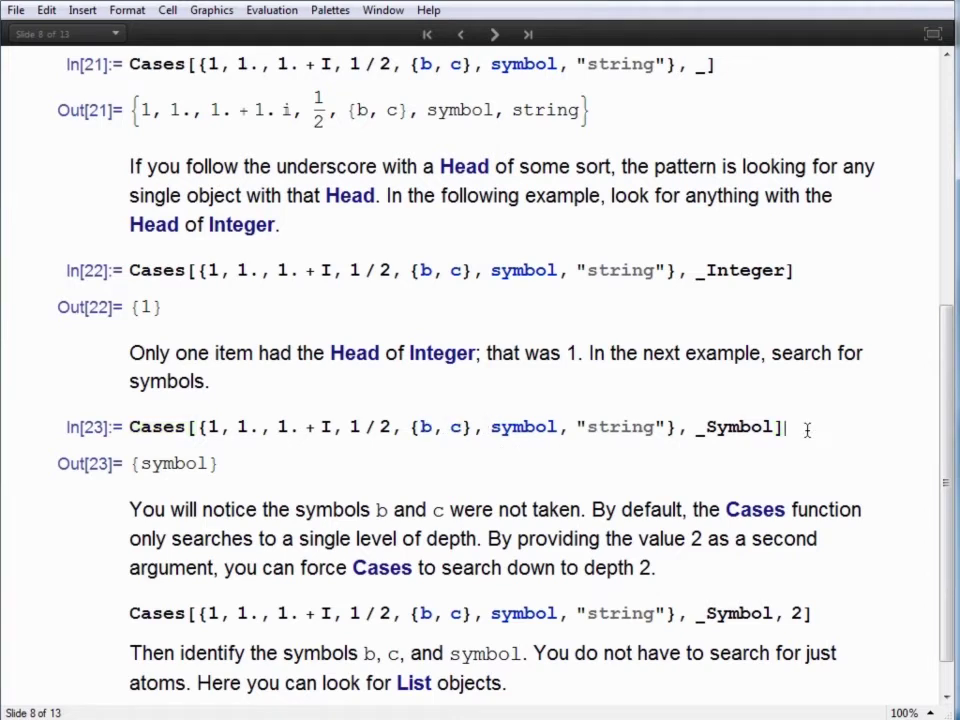
left_click_drag(207, 428, 663, 430)
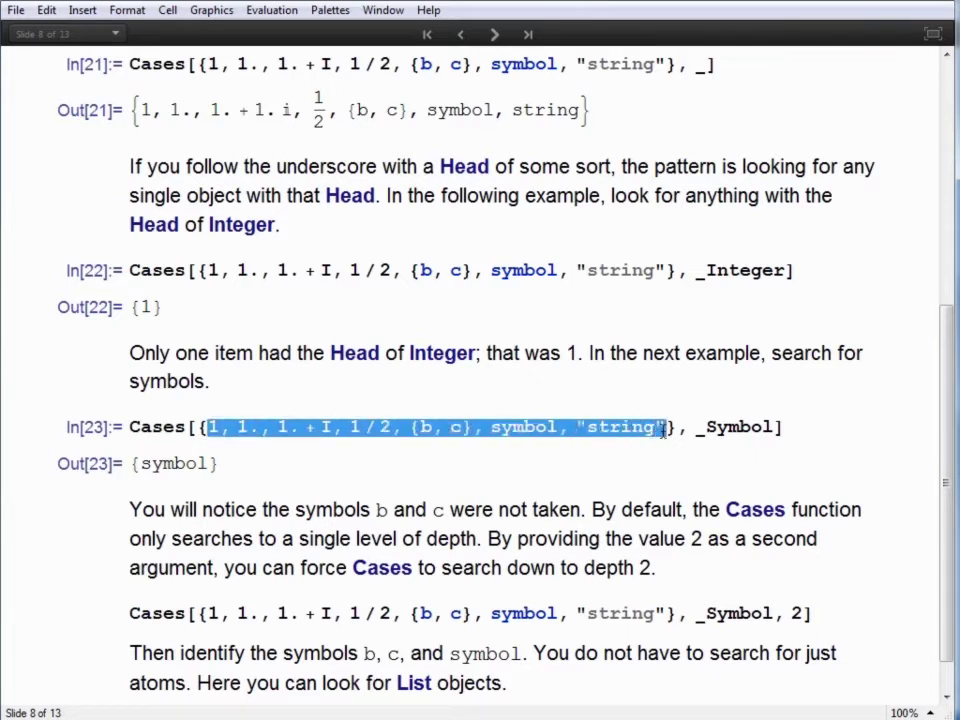
left_click_drag(410, 428, 471, 428)
left_click(567, 538)
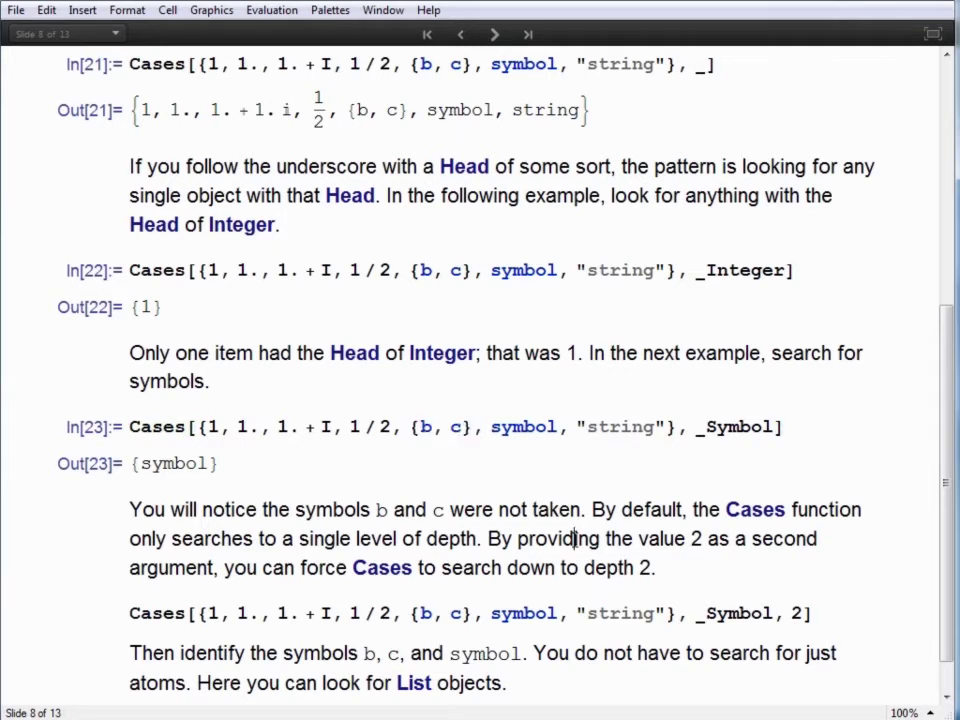
scroll(575, 538, "down", 1)
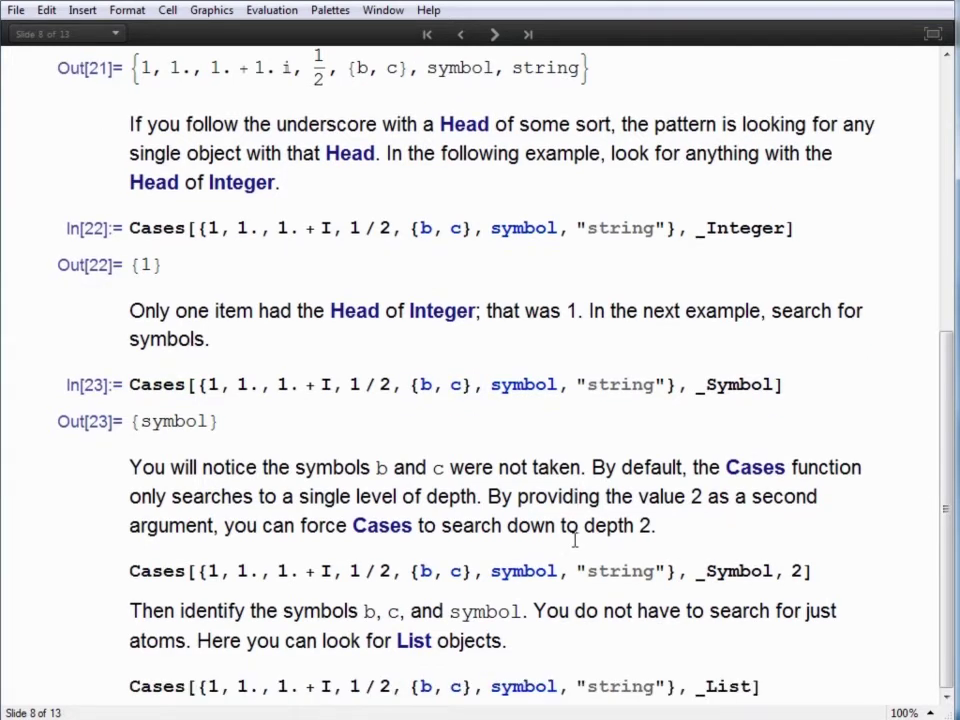
- Evaluate the depth-2 _Symbol example, returning {b, c, symbol}, highlighting b, c and symbol
left_click(818, 571)
key("shift+Return")
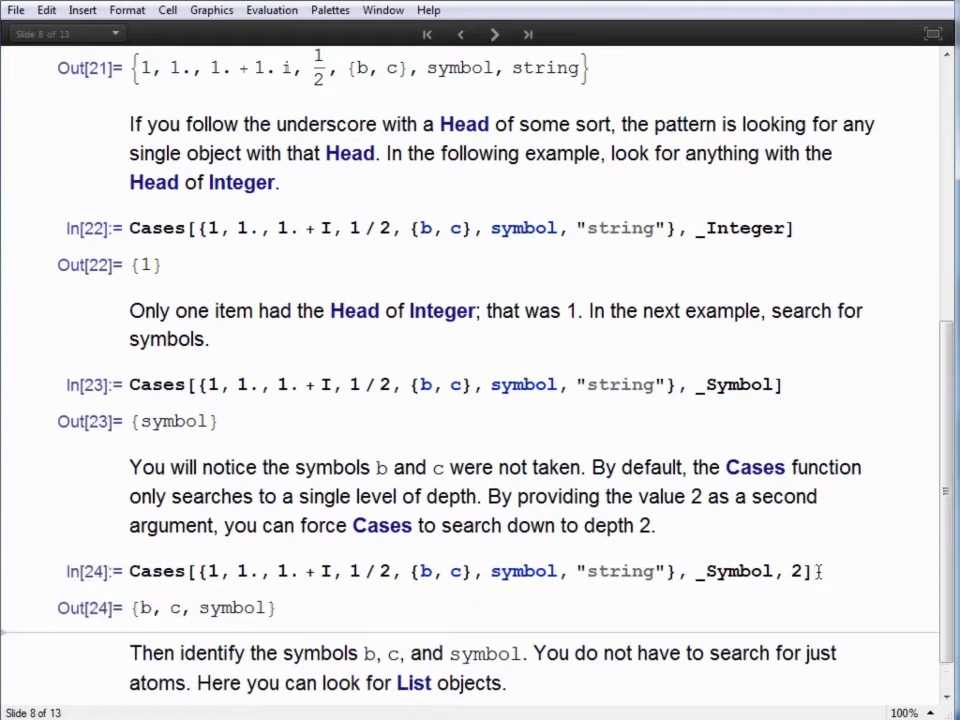
left_click(818, 571)
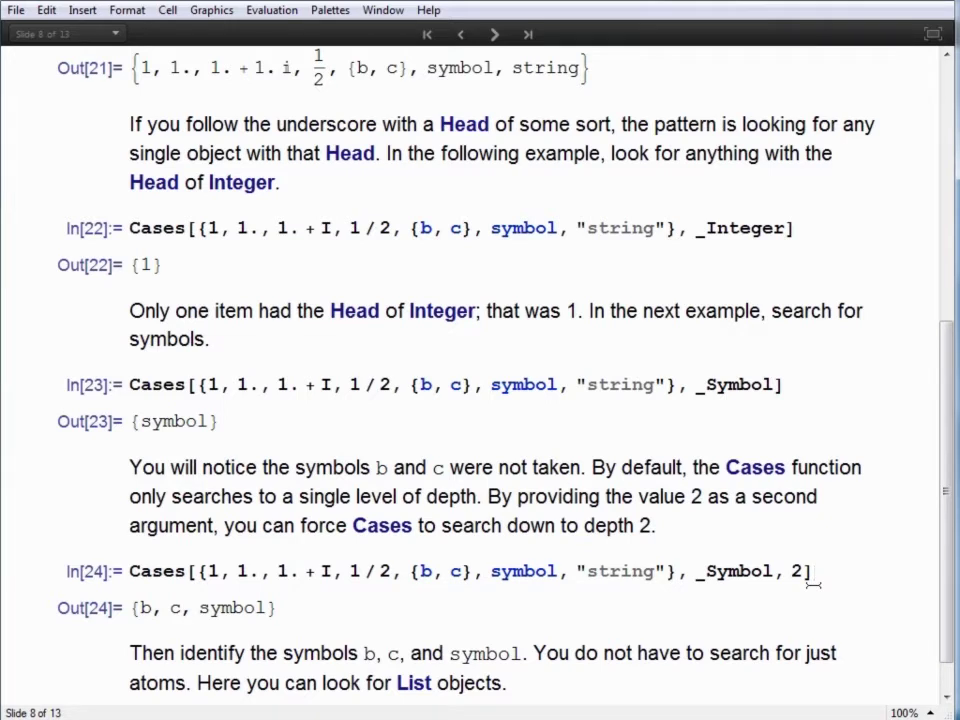
double_click(425, 571)
double_click(456, 571)
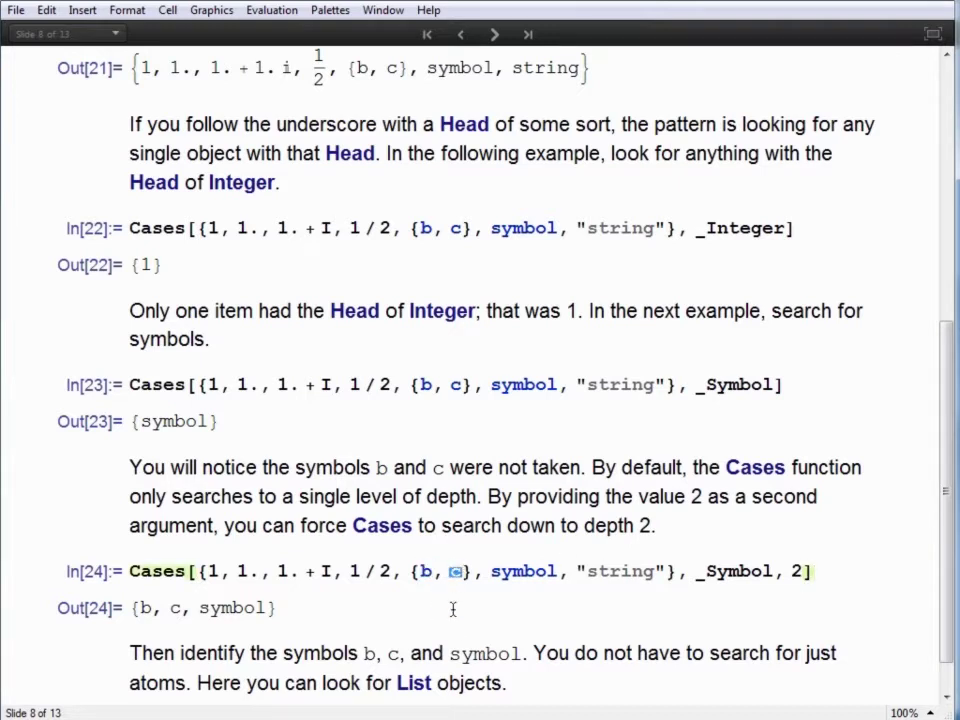
left_click_drag(491, 571, 561, 571)
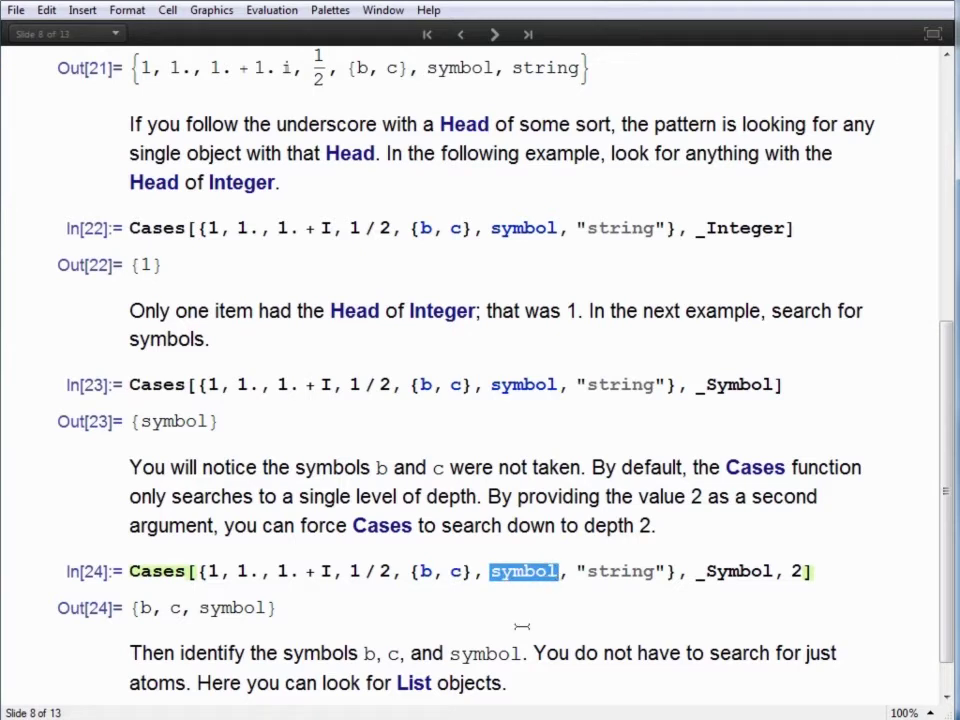
left_click(270, 608)
scroll(265, 600, "down", 1)
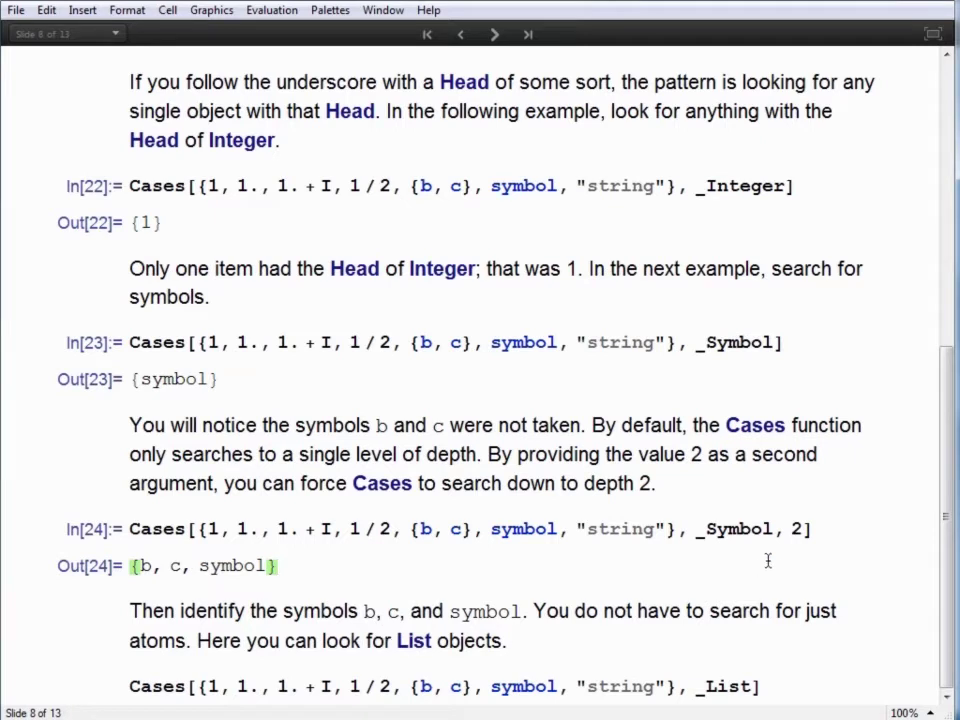
left_click(789, 529)
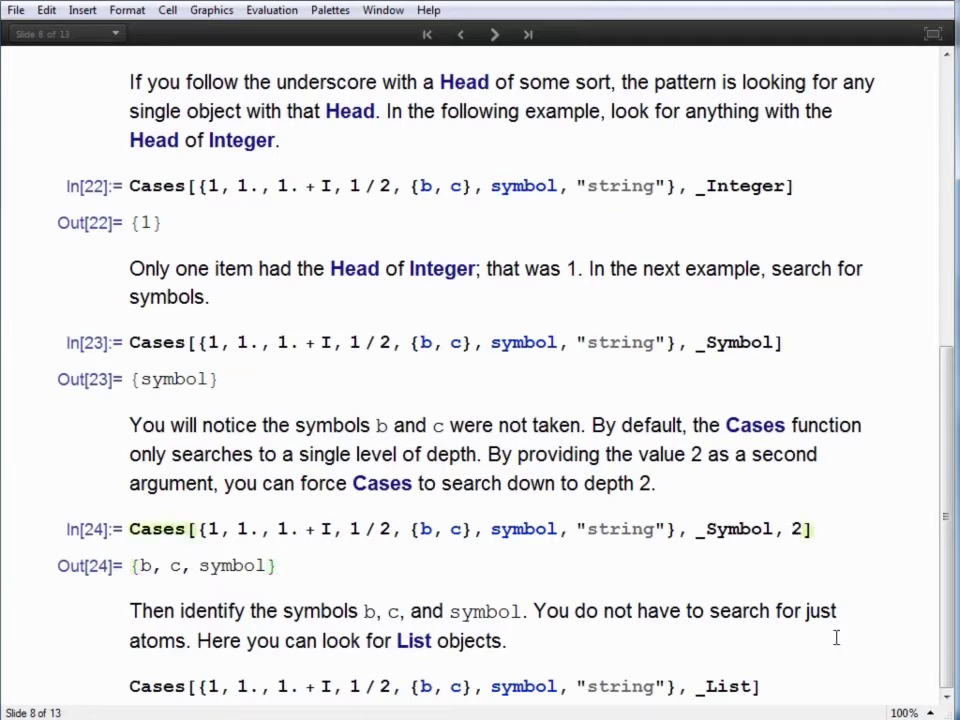
- Change the depth argument from 2 to {2} and re-evaluate the _Symbol example
type("{")
key("Right")
type("}")
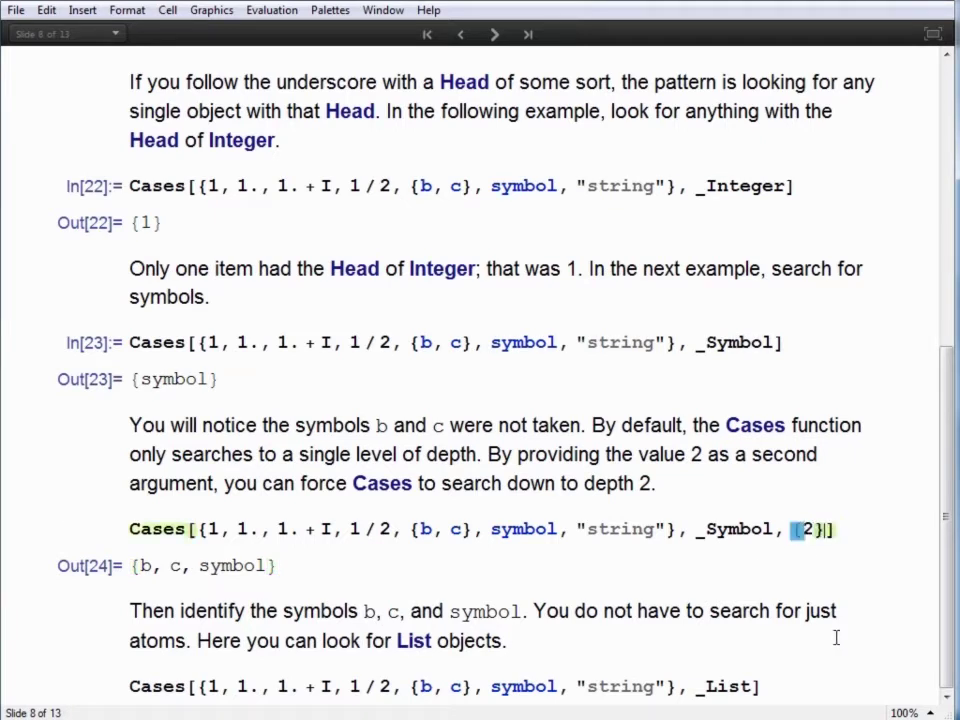
key("Right")
key("shift+Return")
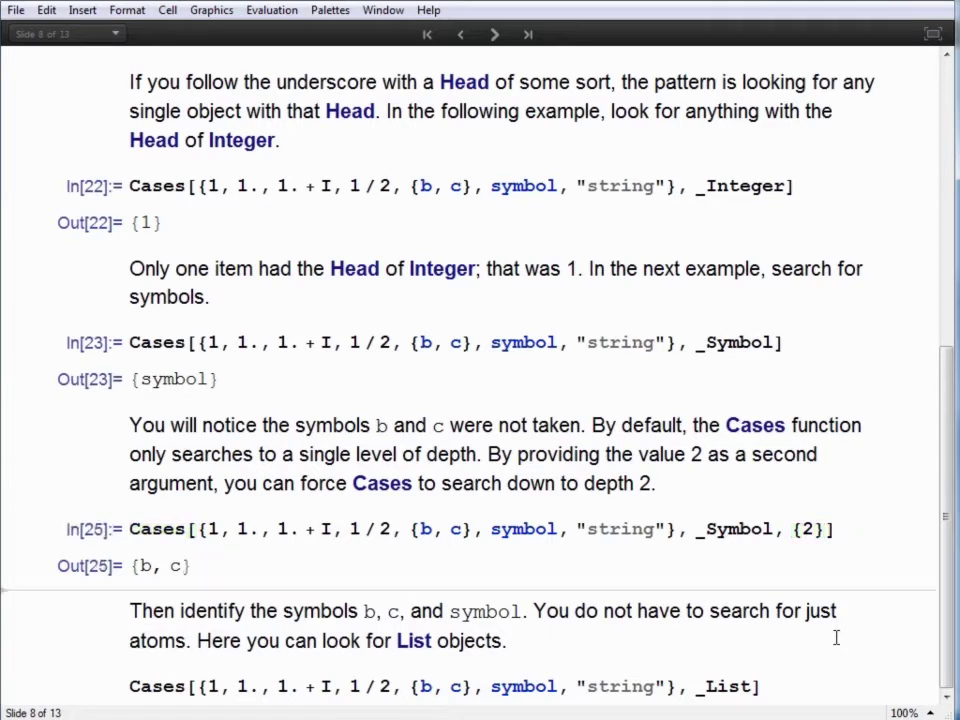
left_click_drag(419, 529, 561, 533)
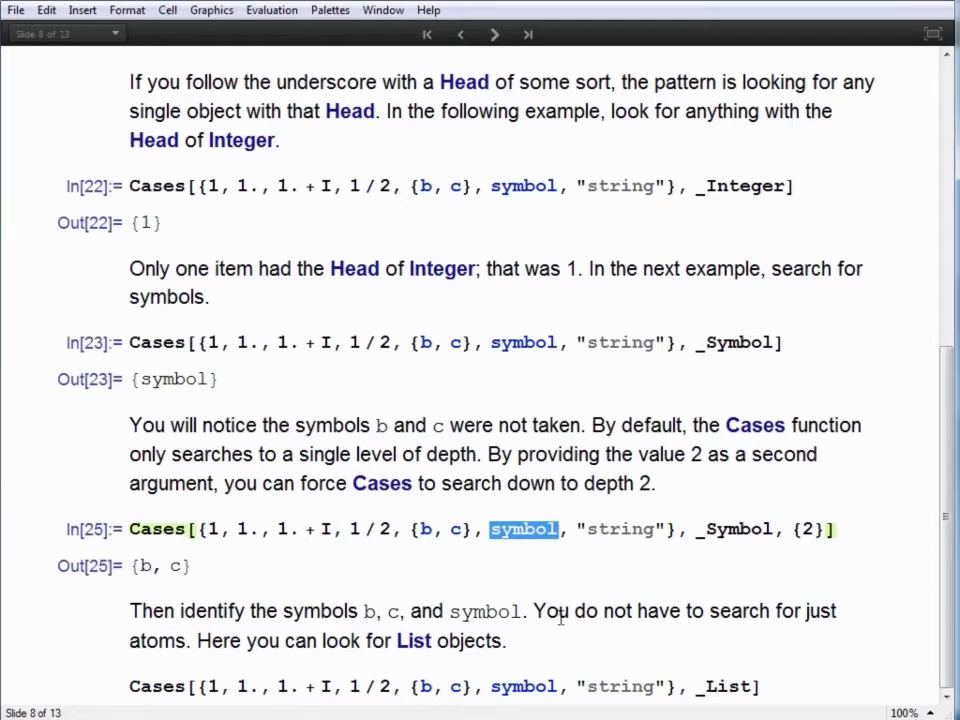
left_click(531, 583)
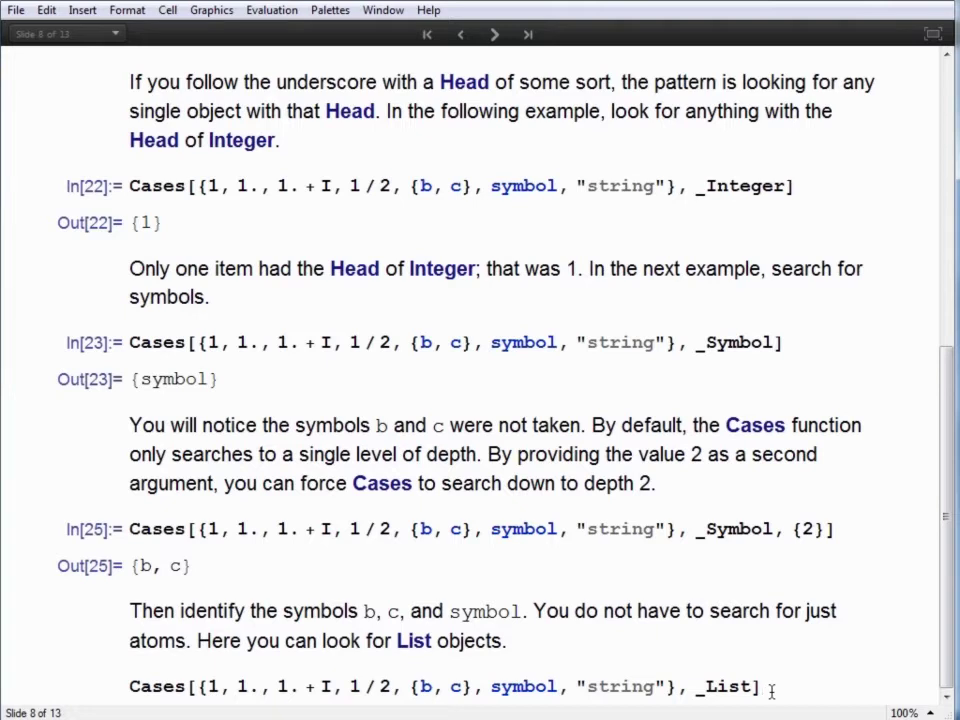
- Evaluate the _List Cases example, which returns the inner {b, c}, and advance to the Complex Patterns slide
key("shift+Return")
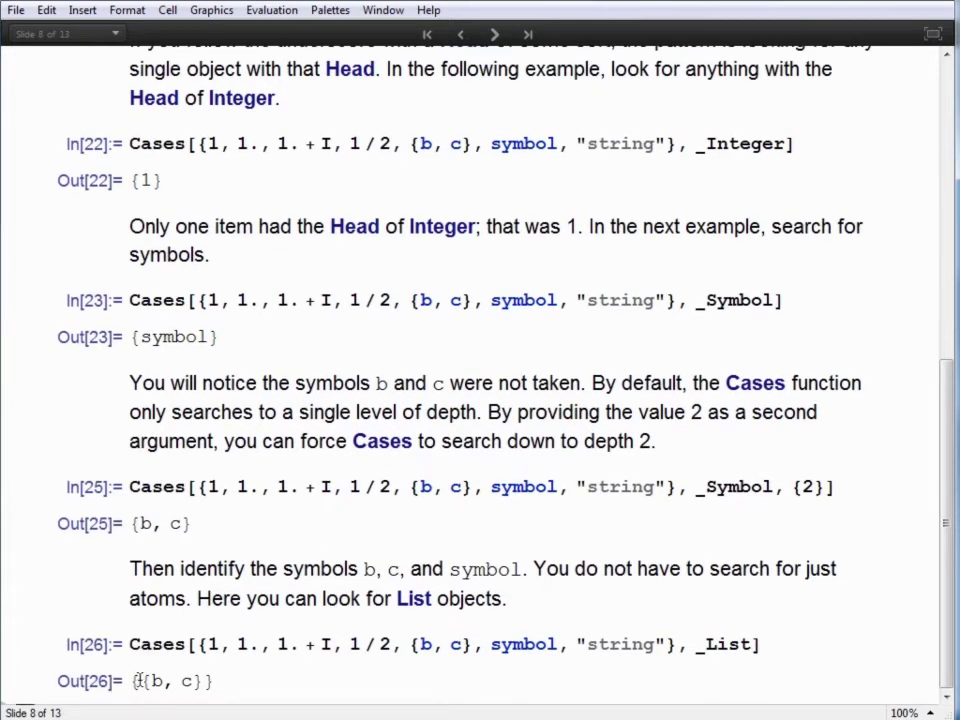
left_click_drag(142, 681, 198, 683)
scroll(200, 682, "up", 1)
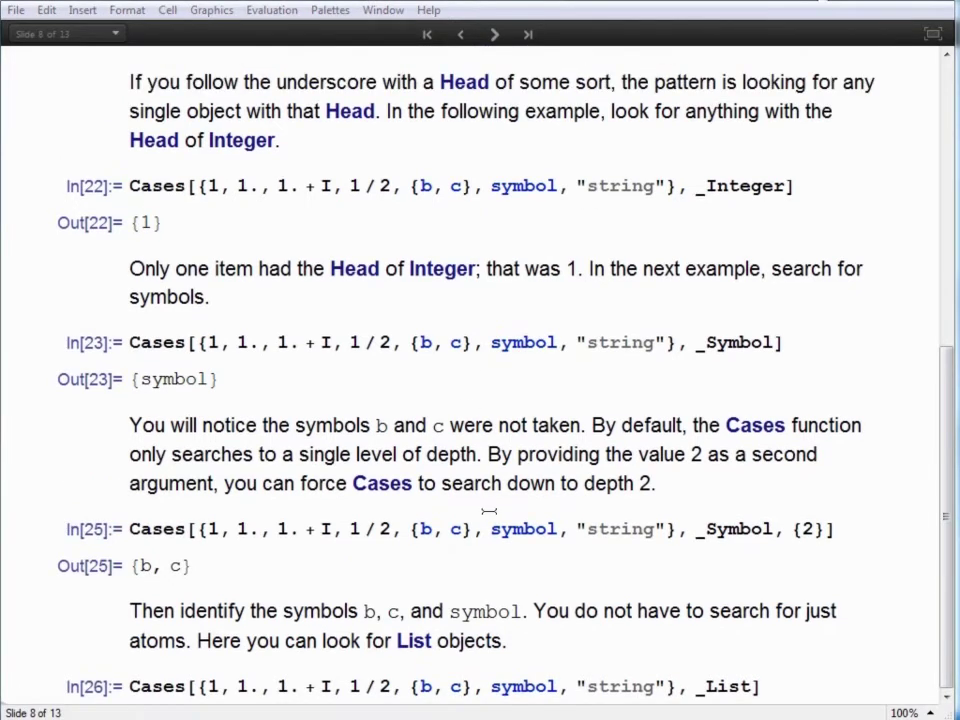
left_click(786, 690)
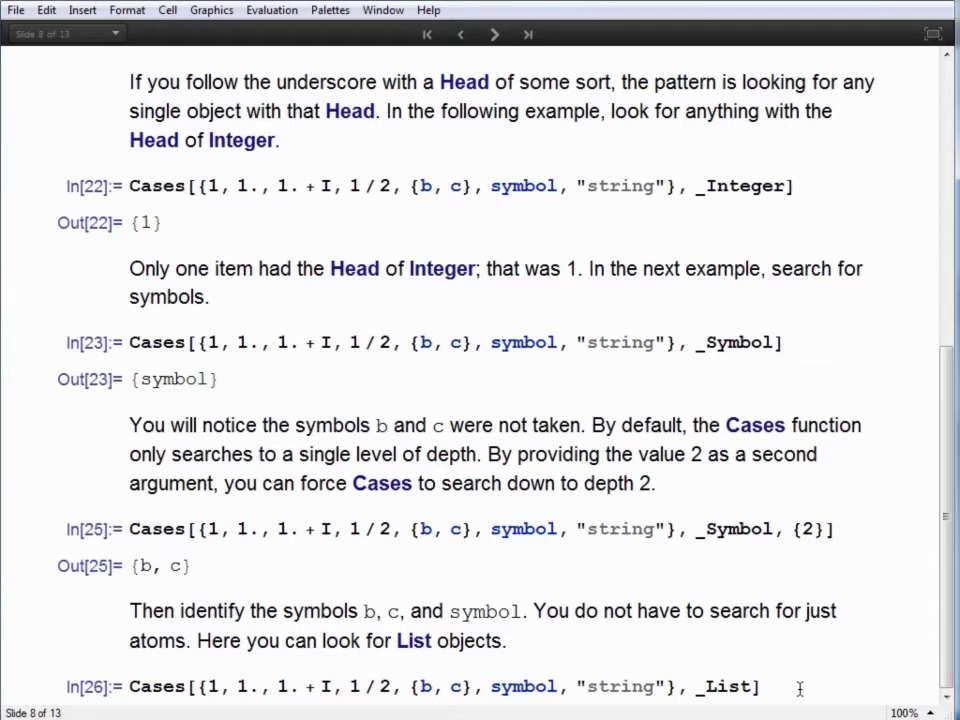
key("shift+Return")
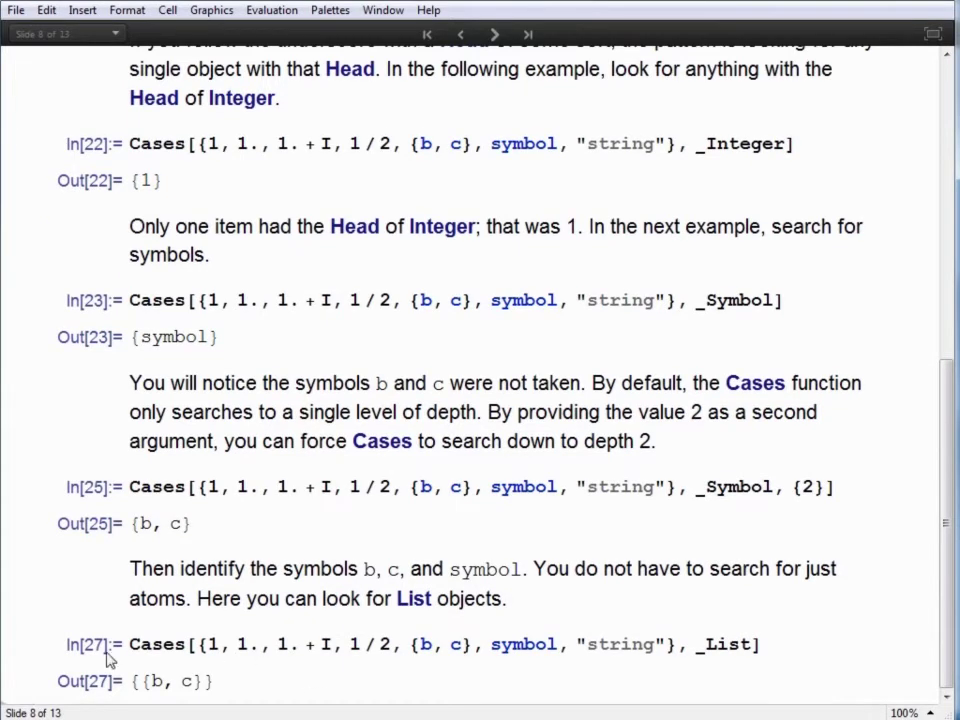
left_click_drag(143, 680, 205, 681)
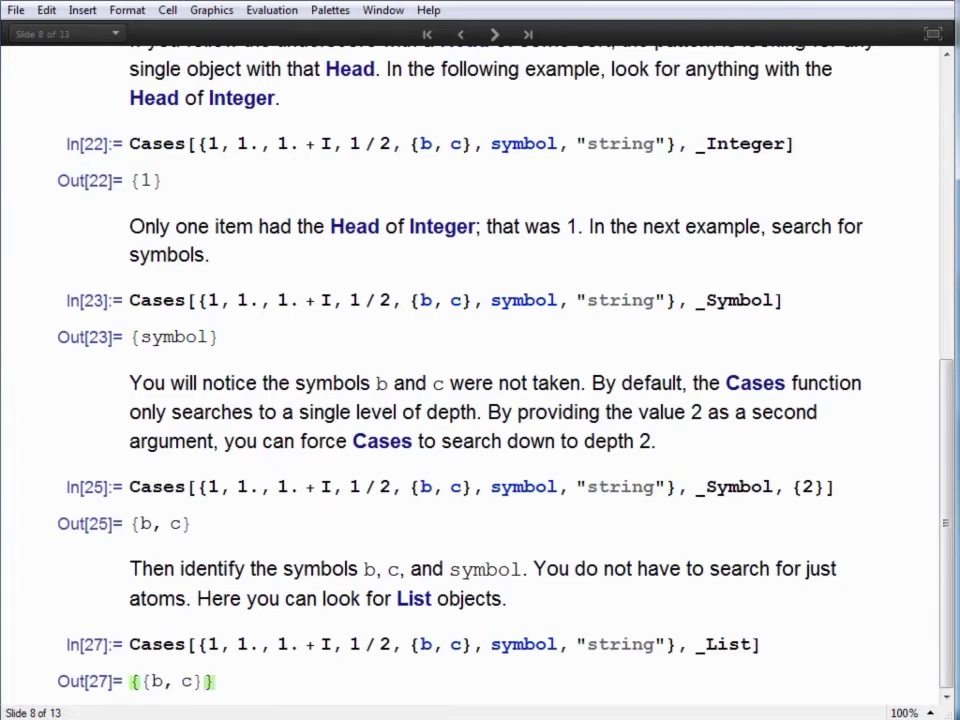
left_click(494, 36)
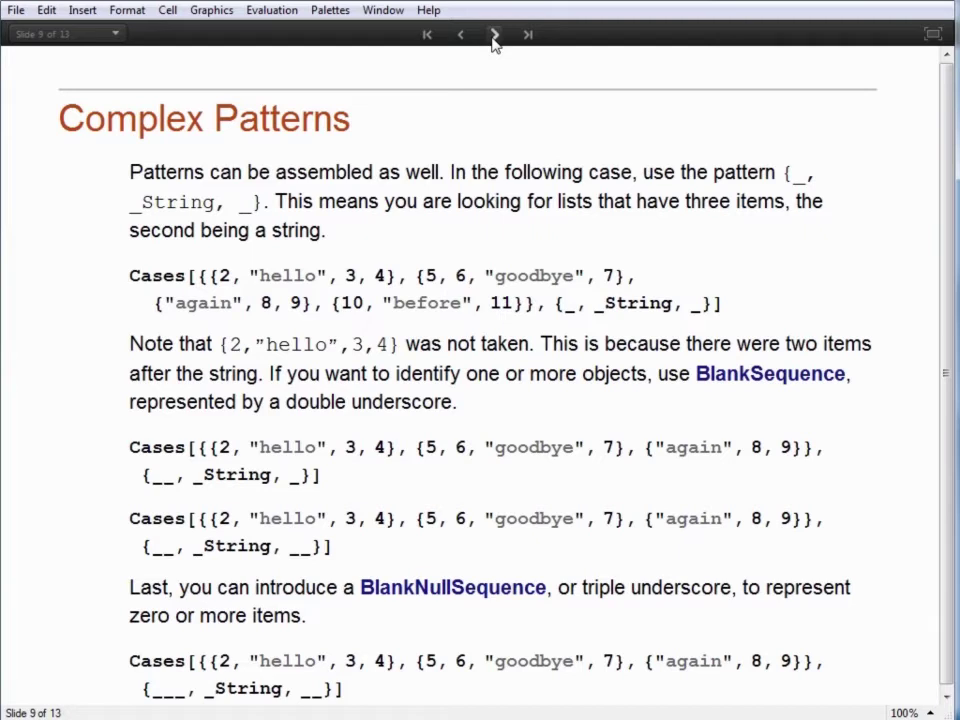
left_click_drag(199, 276, 539, 304)
left_click(313, 303)
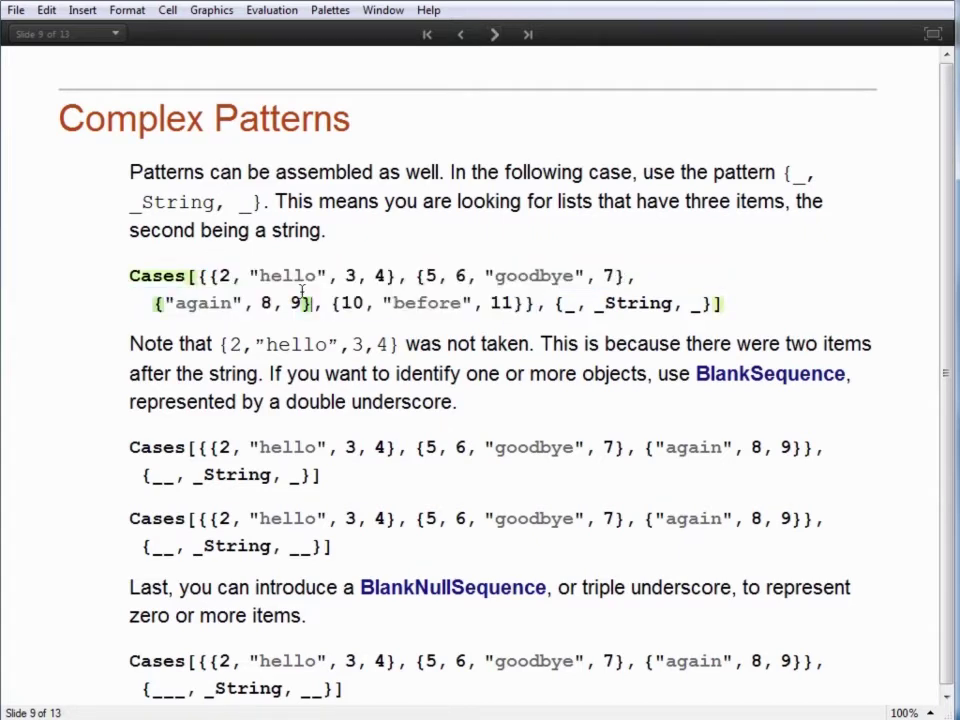
left_click_drag(430, 285, 616, 281)
left_click_drag(172, 303, 529, 303)
left_click(634, 313)
left_click_drag(555, 304, 718, 308)
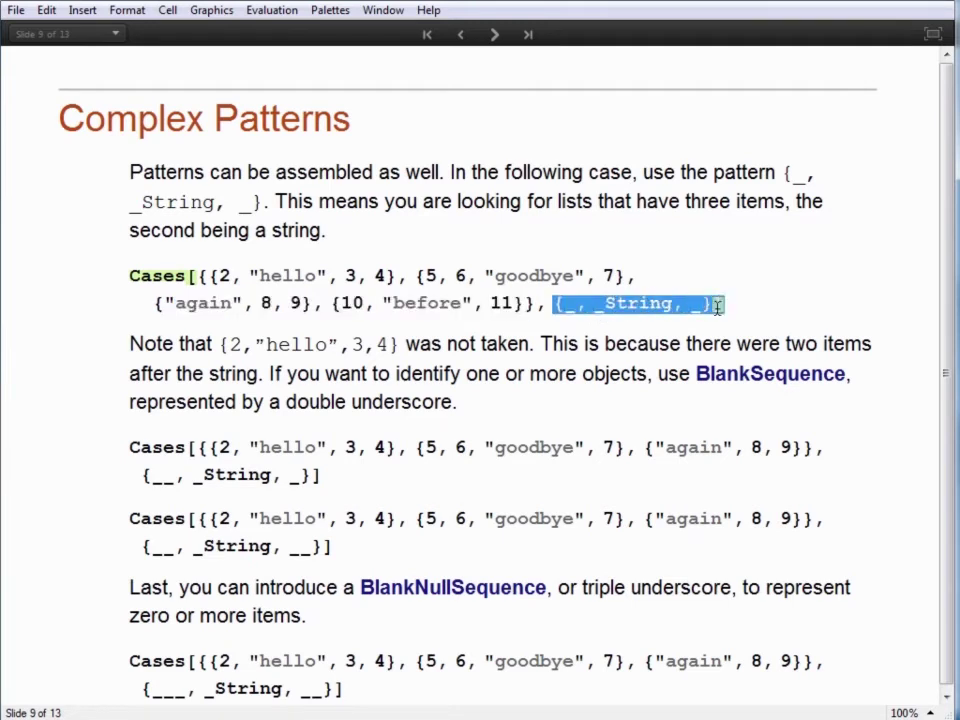
left_click(664, 304)
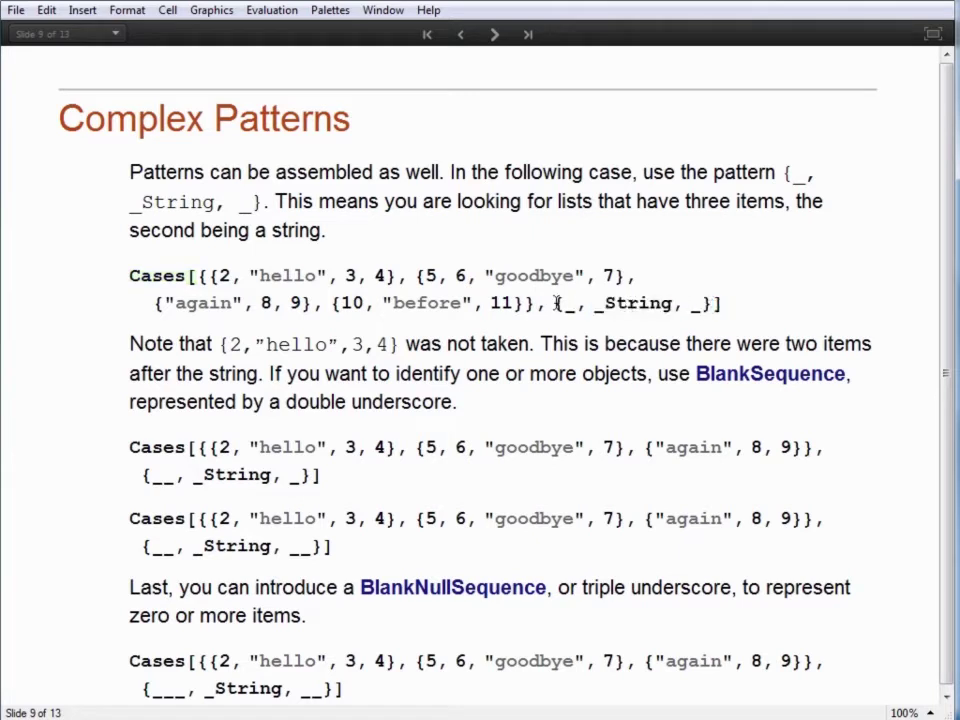
left_click(568, 305)
left_click_drag(592, 307, 683, 308)
left_click(690, 311)
left_click(737, 308)
key("shift+Return")
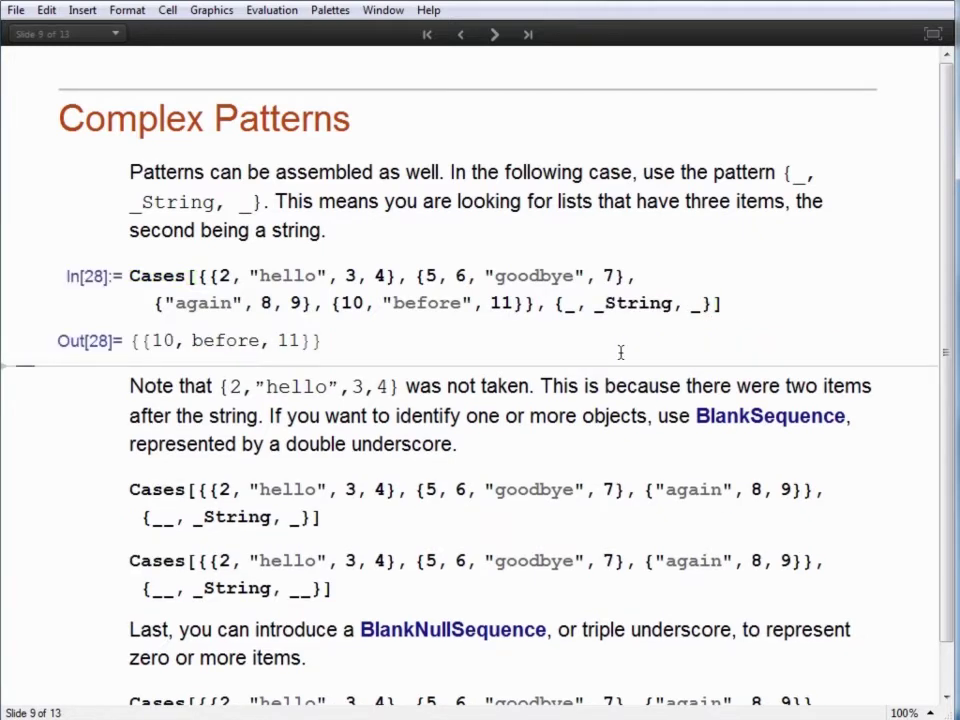
left_click_drag(333, 303, 366, 303)
left_click(385, 302)
double_click(385, 302)
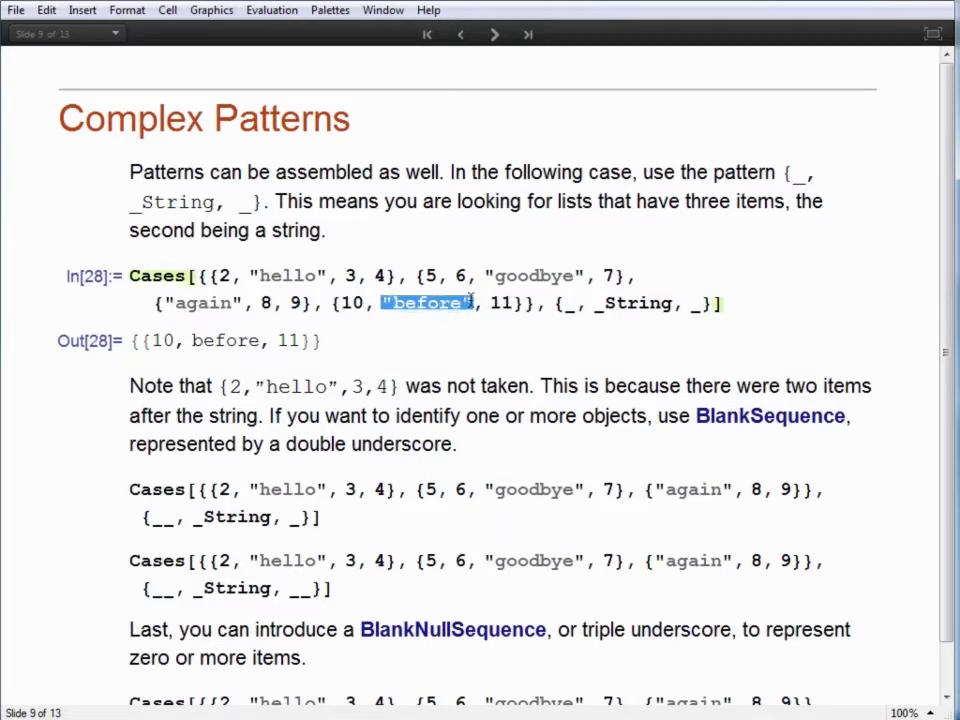
double_click(498, 303)
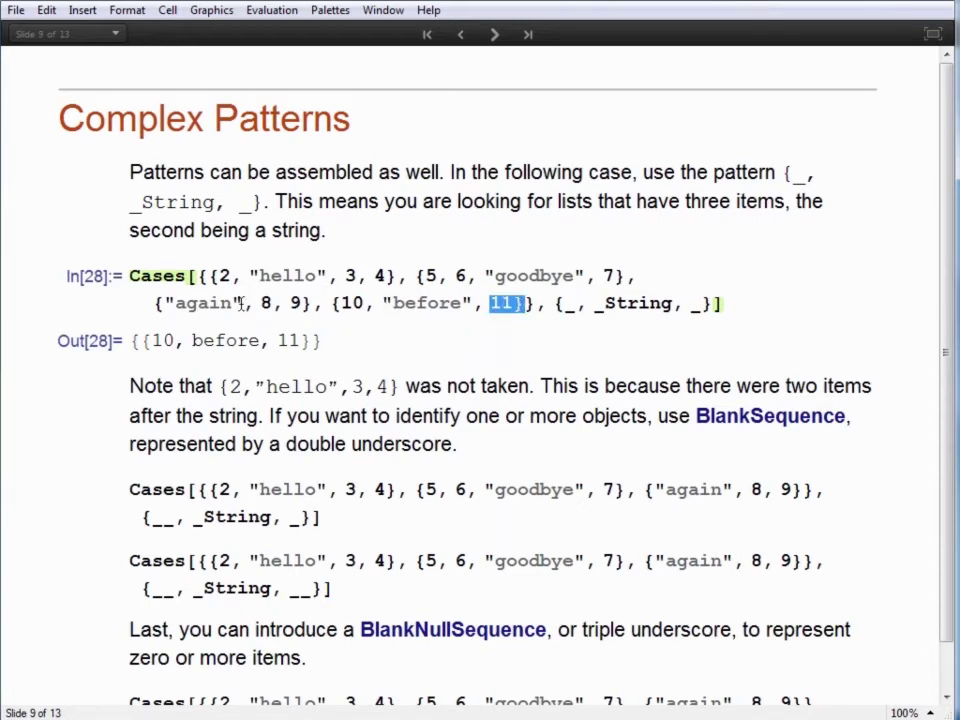
left_click(224, 276)
double_click(224, 276)
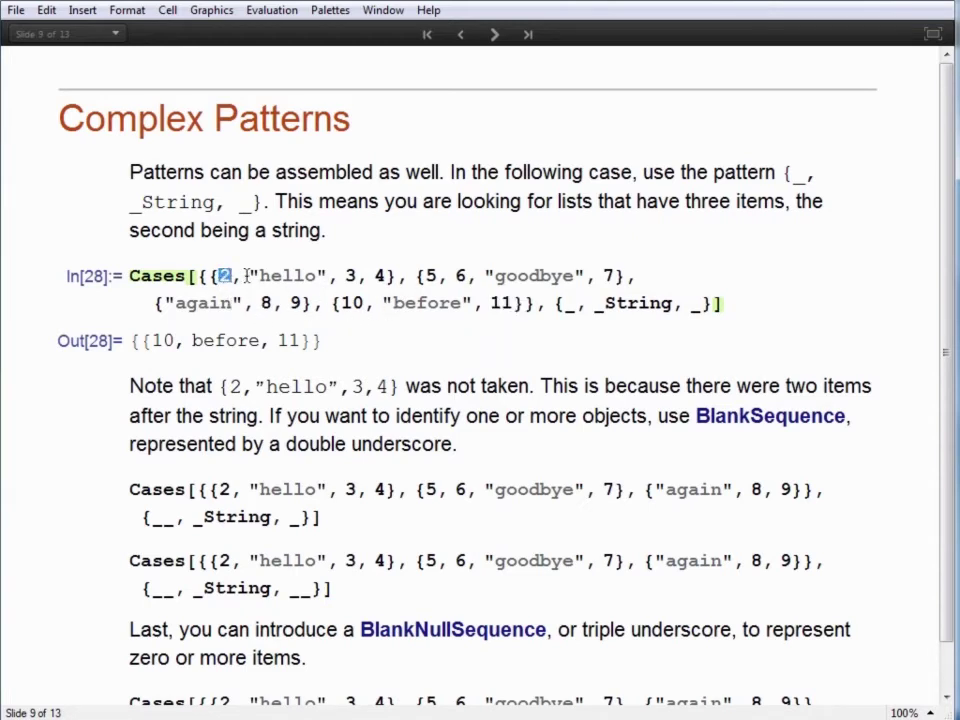
double_click(252, 276)
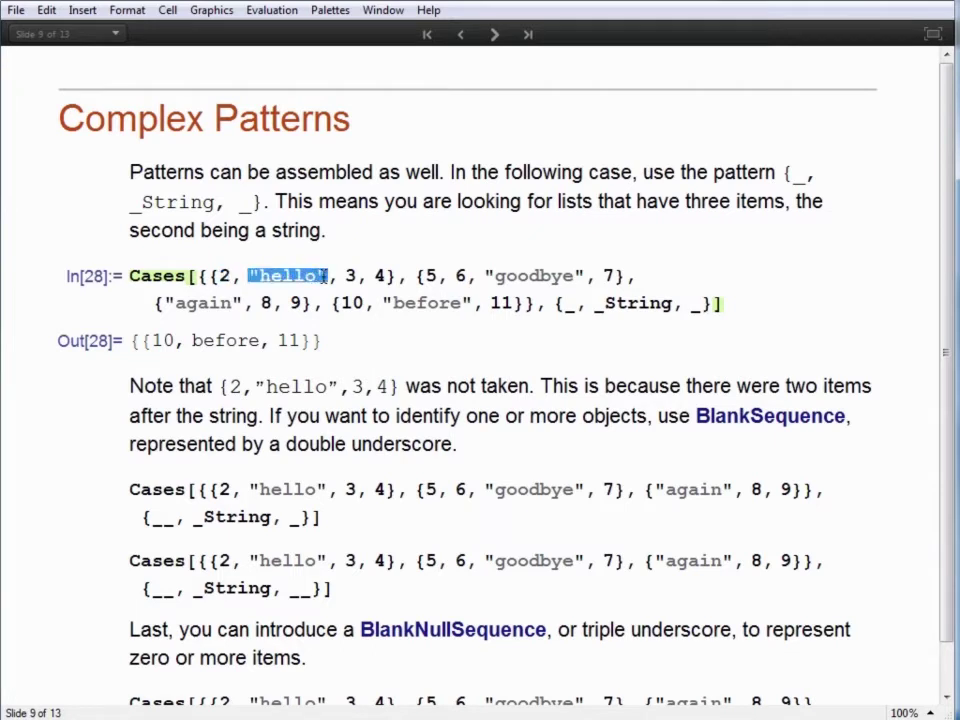
left_click_drag(346, 276, 384, 276)
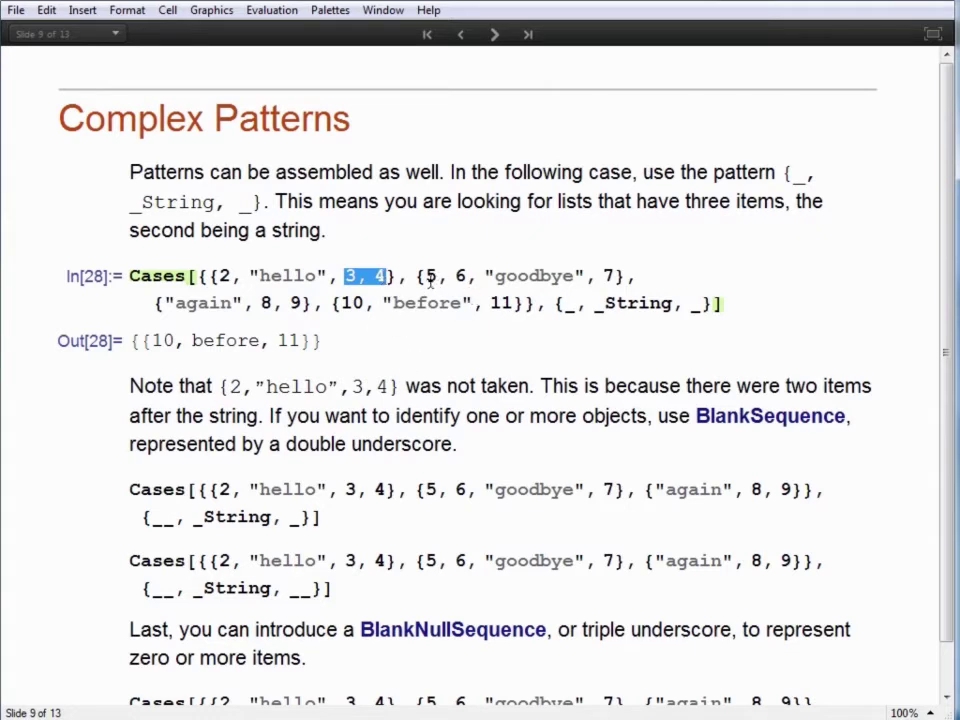
left_click_drag(425, 276, 625, 277)
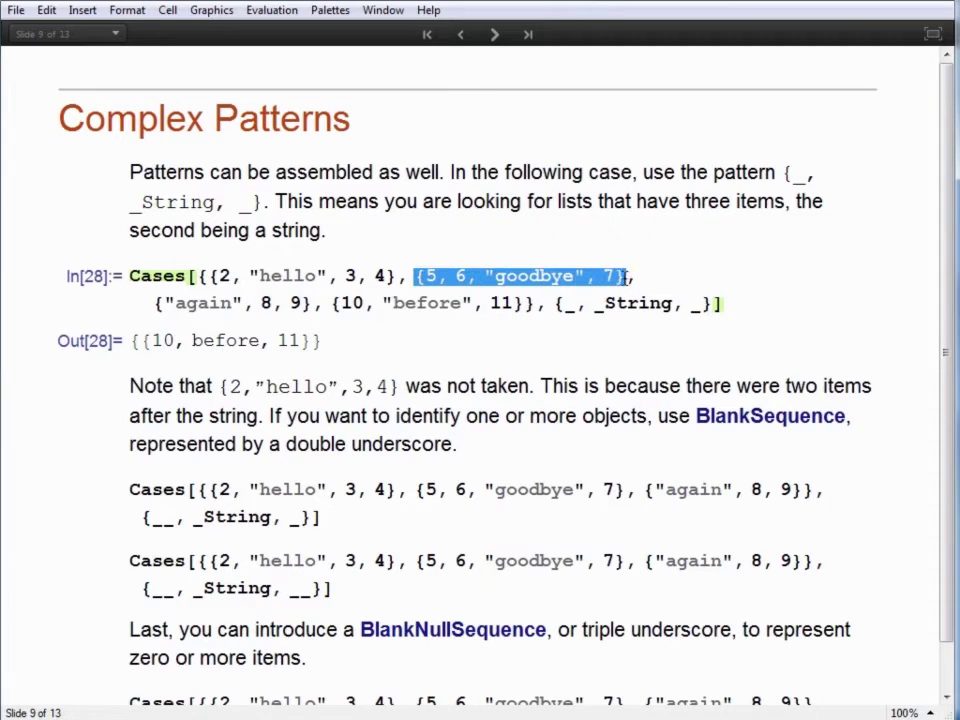
left_click_drag(163, 303, 311, 303)
left_click(636, 316)
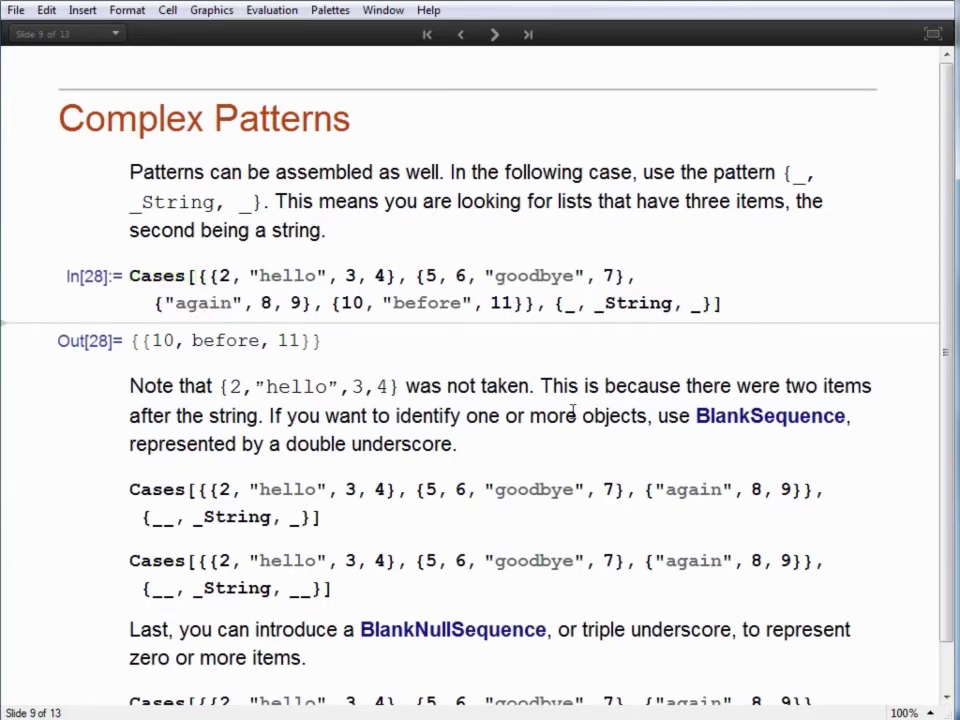
left_click(508, 488)
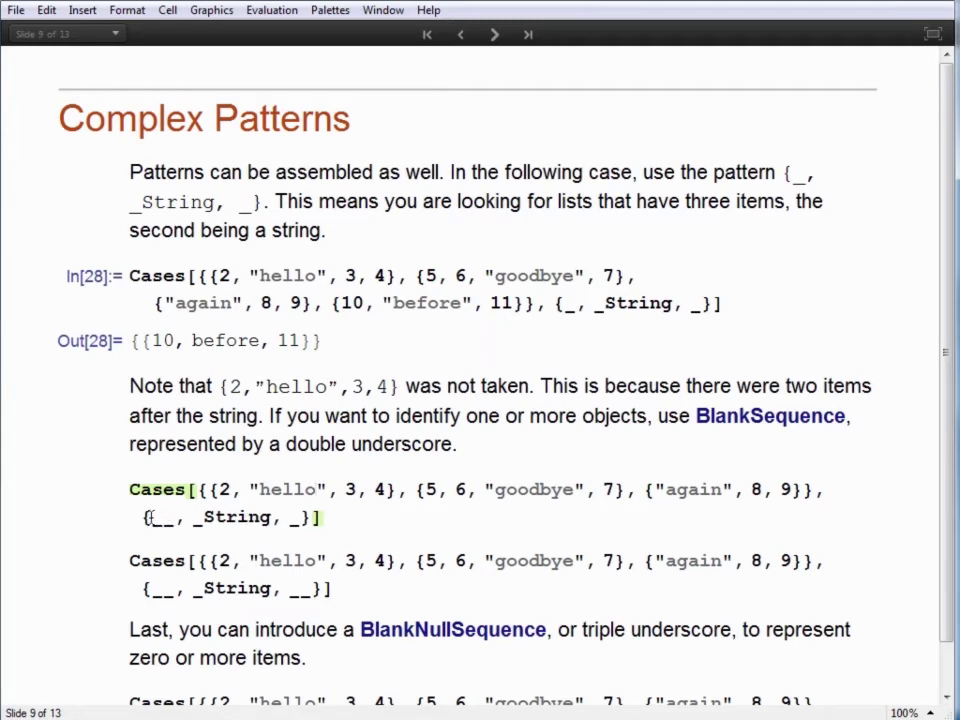
- Evaluate Cases with the {__, _String, _} pattern, returning {{5, 6, goodbye, 7}}
left_click_drag(139, 516, 318, 516)
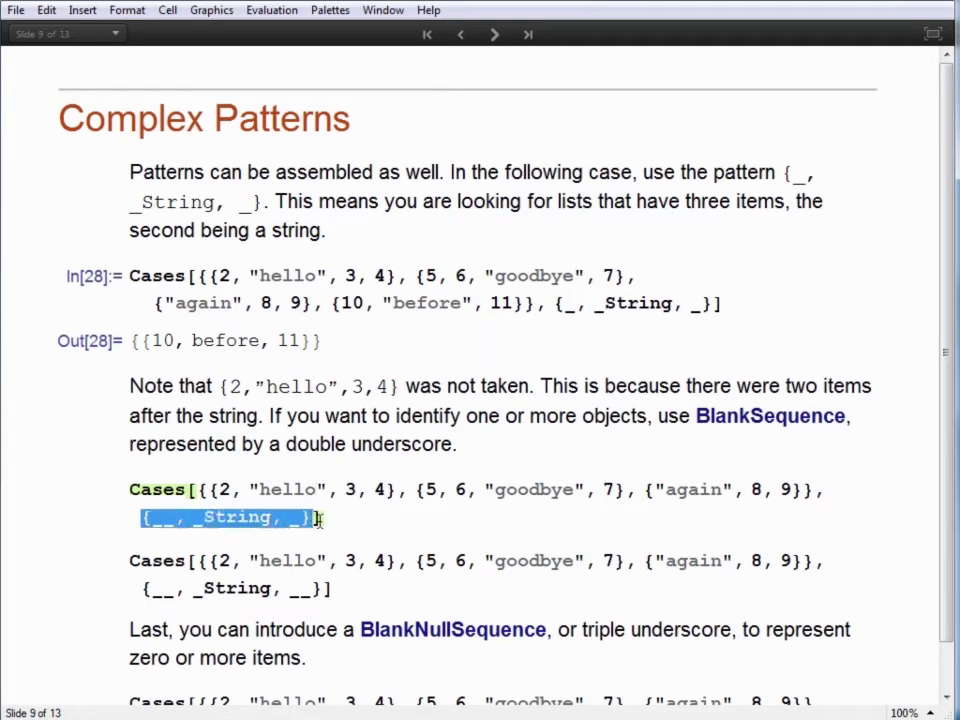
left_click(329, 516)
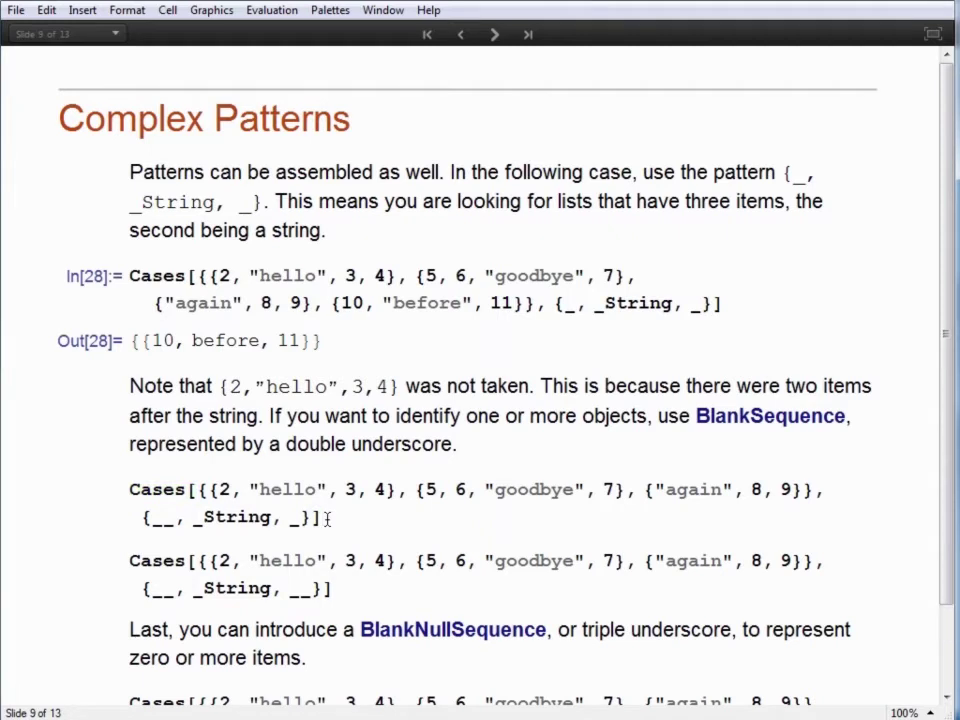
key("shift+Return")
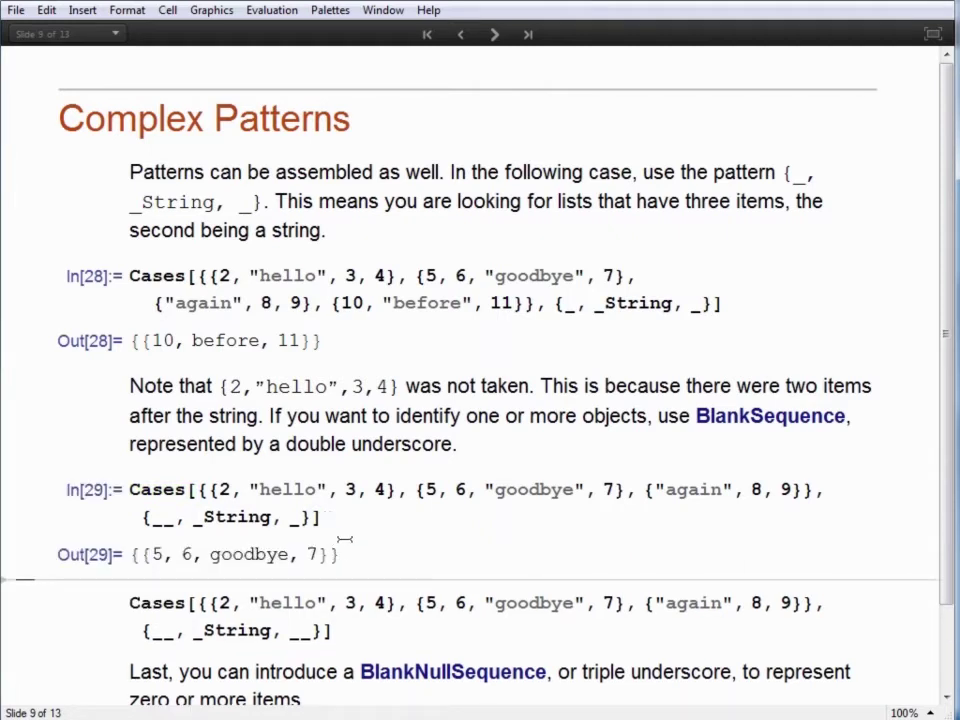
- Point out the goodbye, hello and again sublists to explain which one matches
left_click_drag(418, 489, 621, 491)
left_click(426, 489)
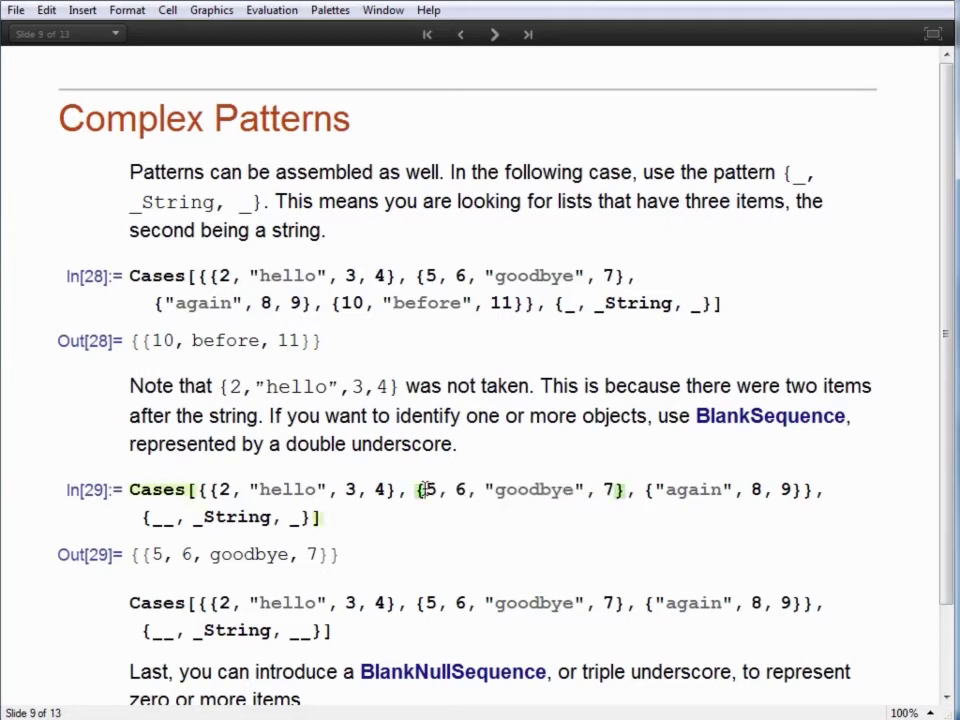
left_click_drag(426, 489, 335, 518)
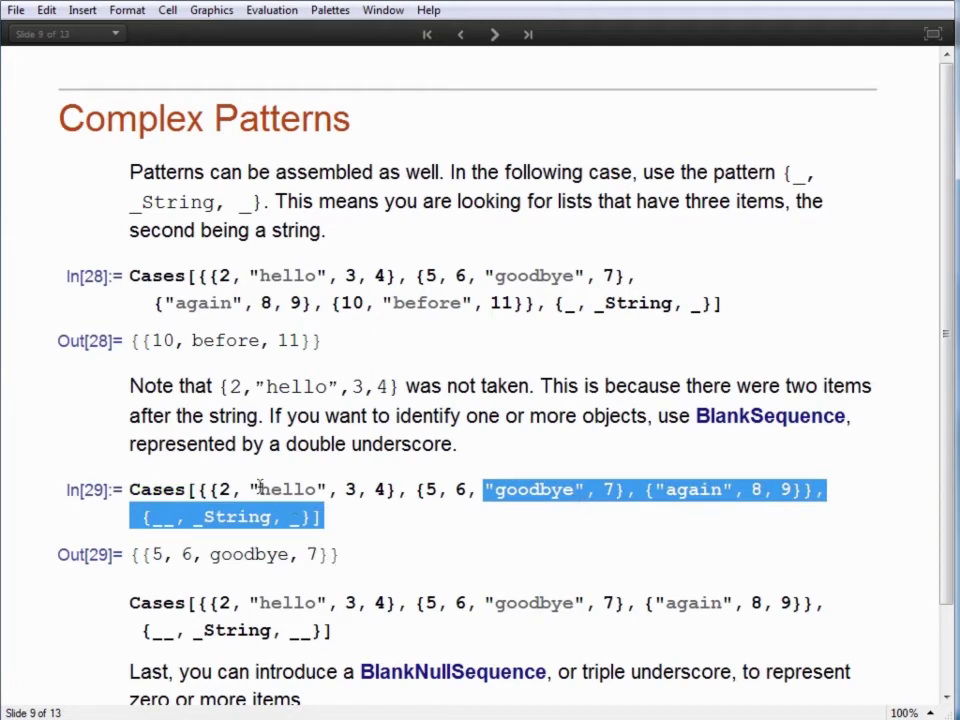
left_click_drag(219, 490, 399, 495)
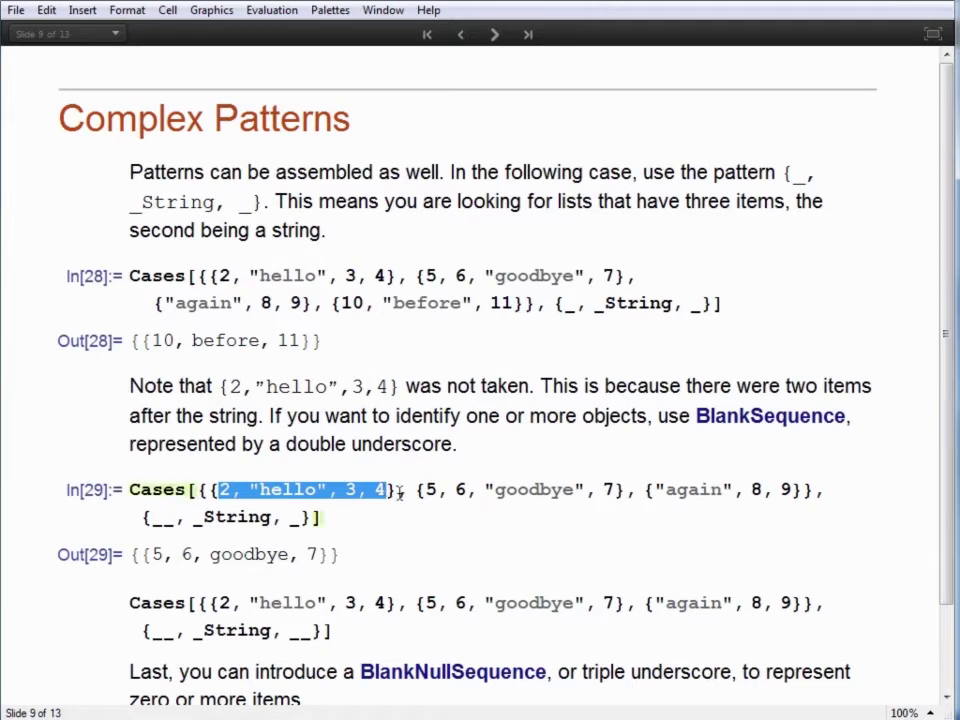
left_click(399, 495)
left_click_drag(644, 490, 806, 513)
left_click(652, 490)
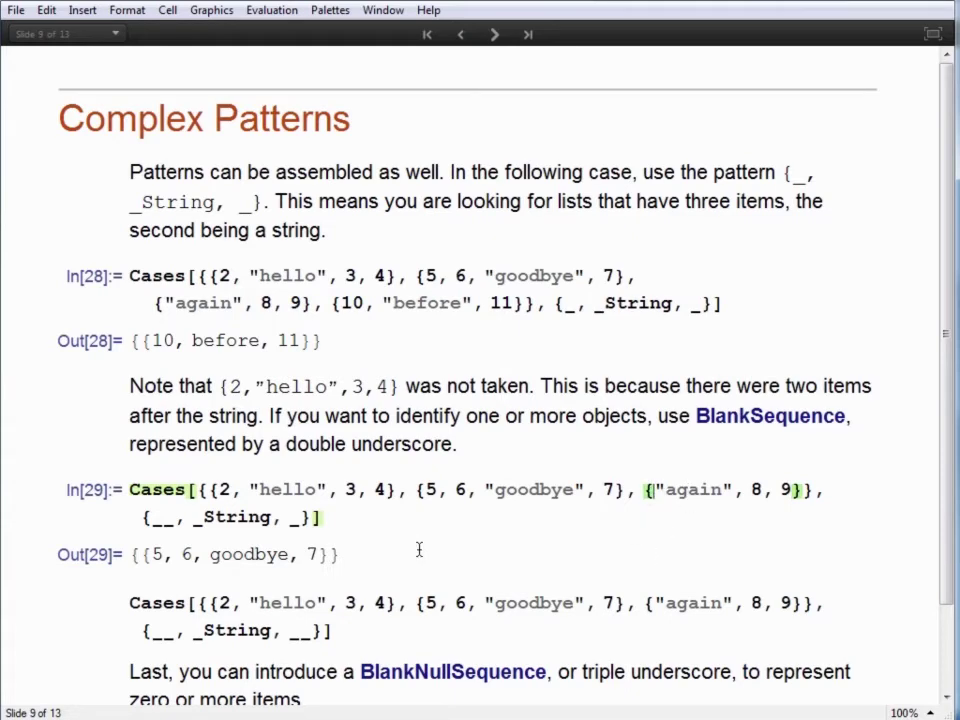
- Evaluate the {__, _String, __} Cases example
scroll(420, 550, "down", 2)
left_click(378, 540)
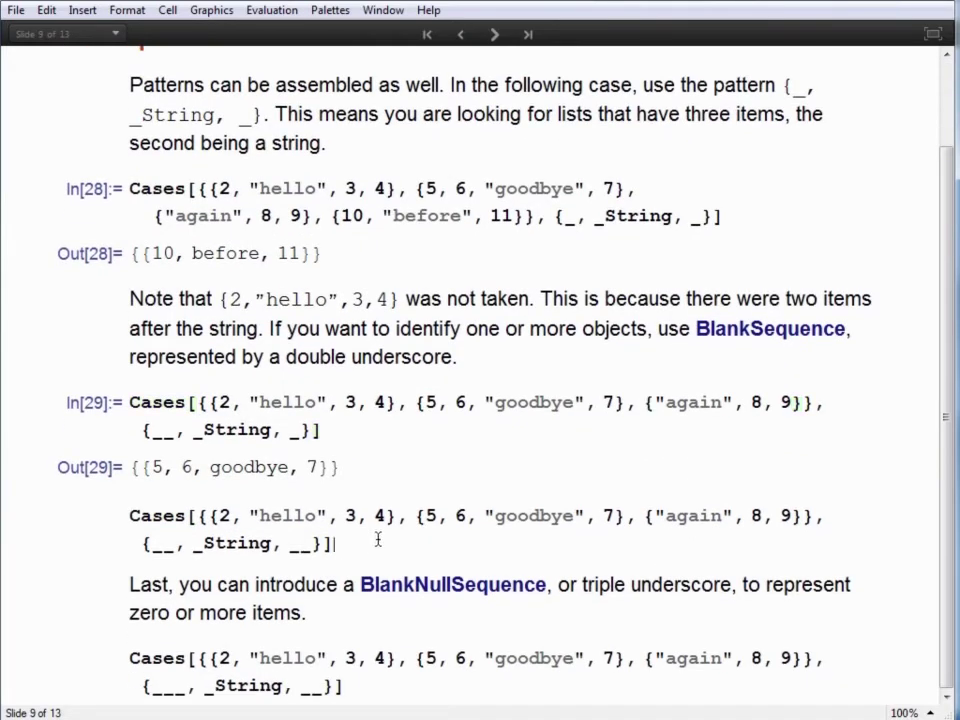
key("shift+Return")
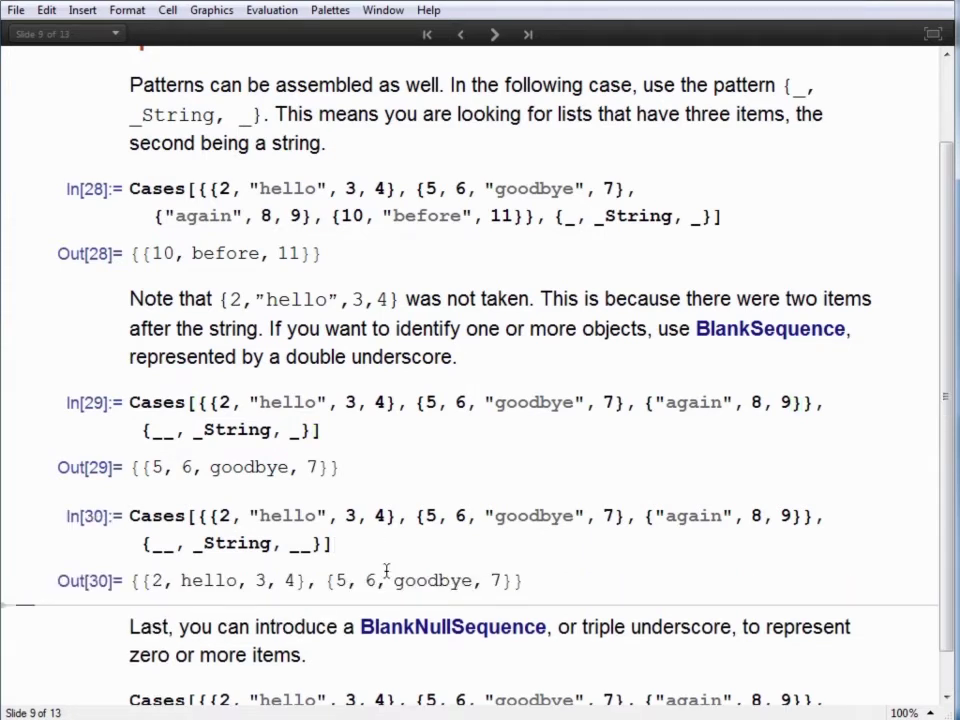
- Point out the {2, "hello", 3, 4} sublist now matched alongside the goodbye list in Out[30]
left_click(209, 516)
left_click_drag(209, 516, 400, 517)
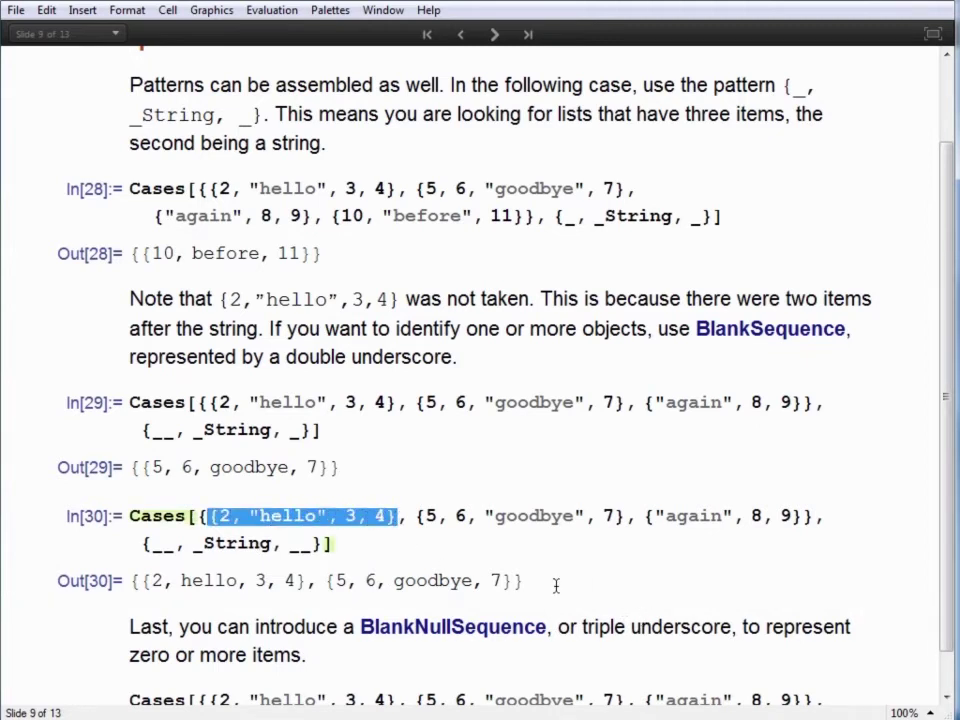
left_click(553, 583)
scroll(720, 585, "down", 1)
left_click(397, 677)
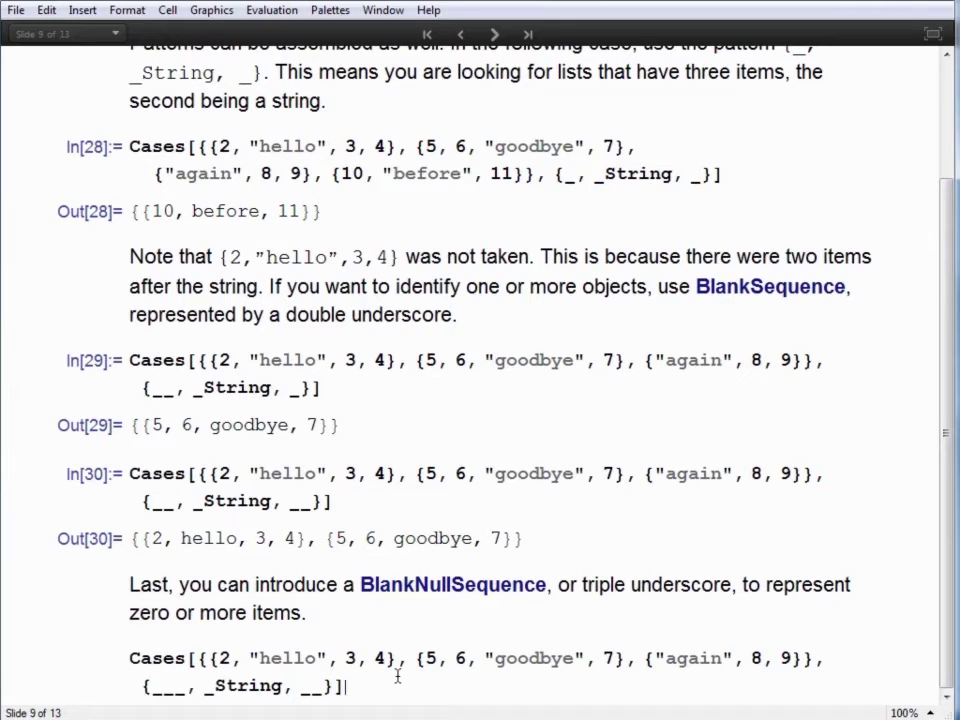
- Evaluate {___, _String, __} and point out the hello, goodbye and {again, 8, 9} results in Out[31]
key("shift+Return")
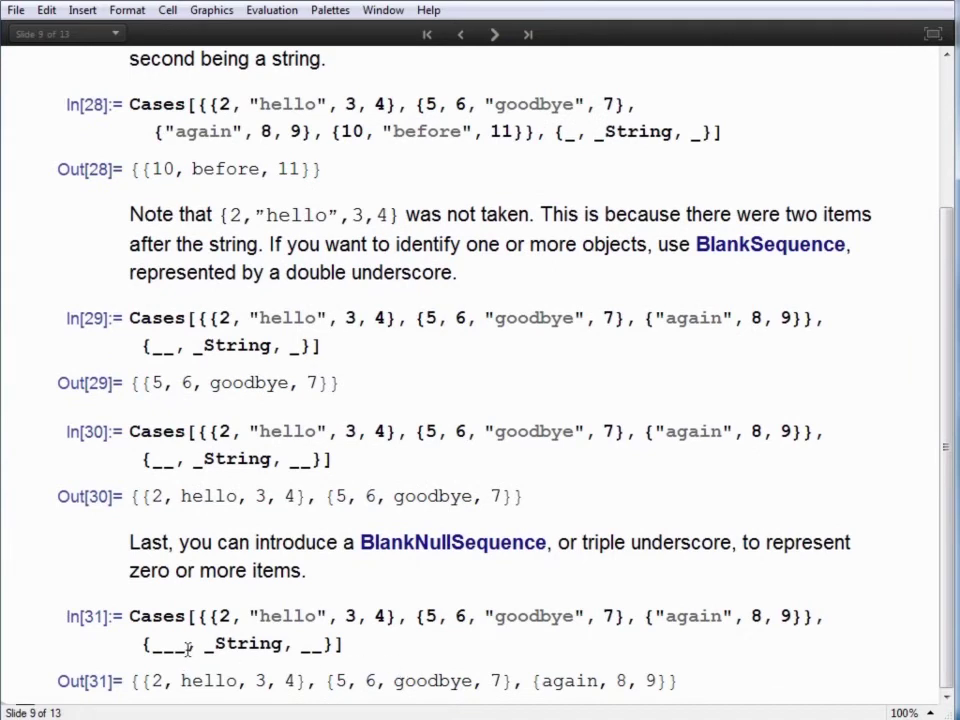
left_click_drag(143, 685, 514, 685)
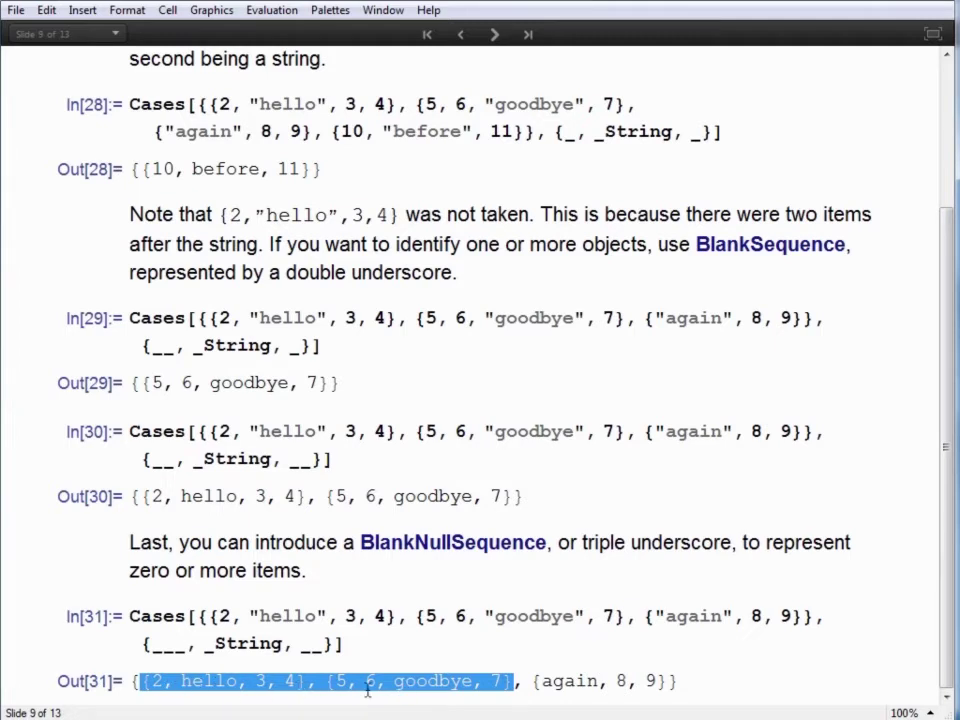
left_click(537, 684)
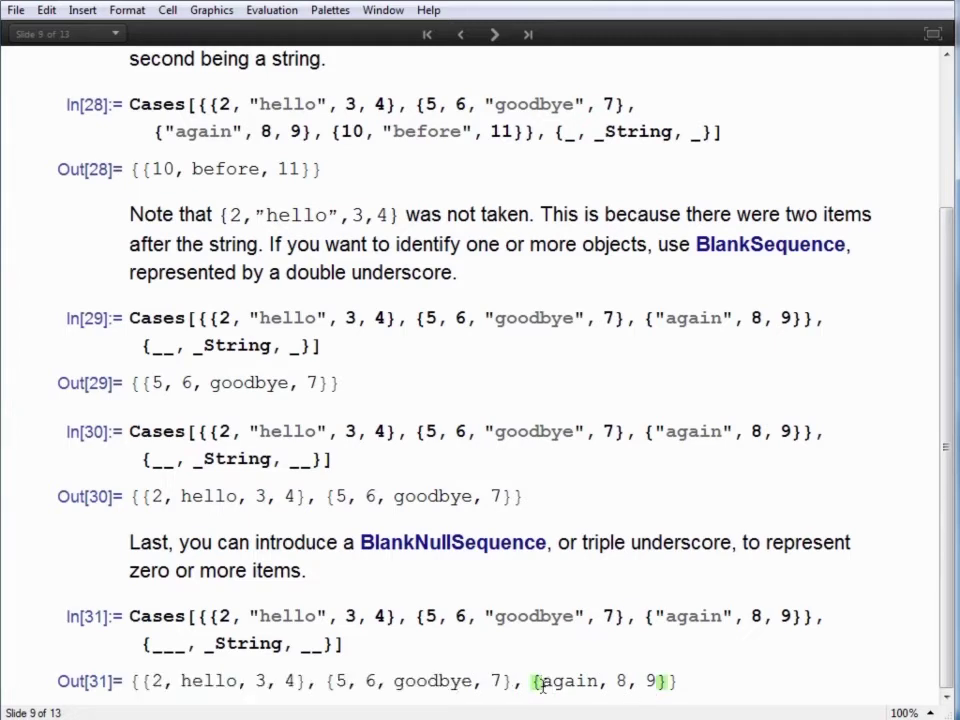
left_click_drag(535, 683, 668, 682)
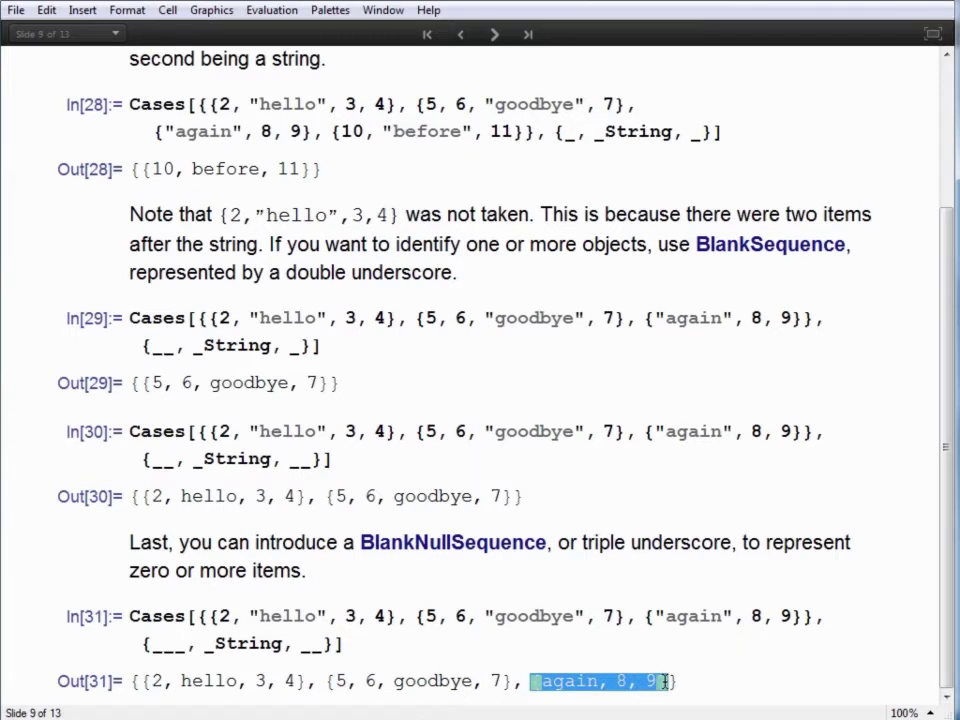
left_click(537, 684)
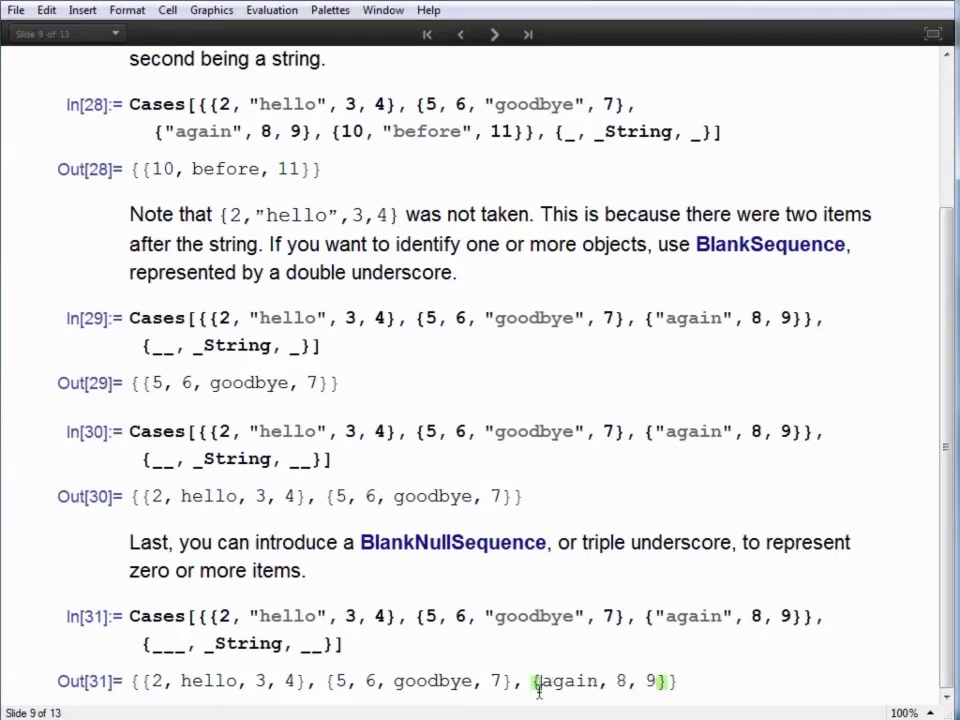
left_click(150, 648)
left_click(690, 681)
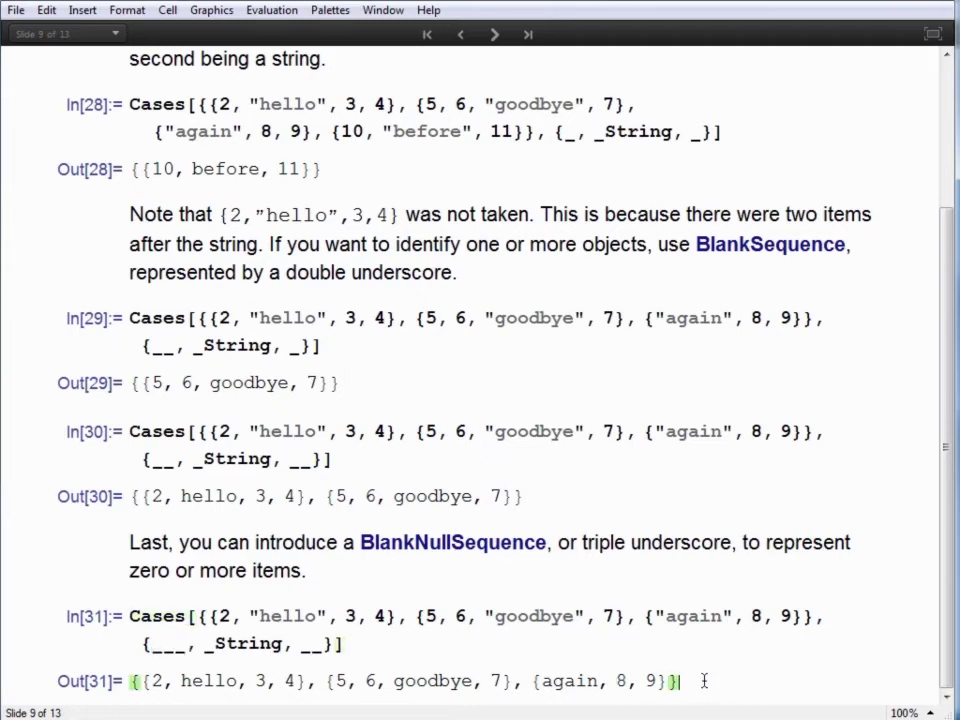
- Advance to slide 10 and evaluate FullForm[a_], giving Pattern[a, Blank[]]
left_click(494, 34)
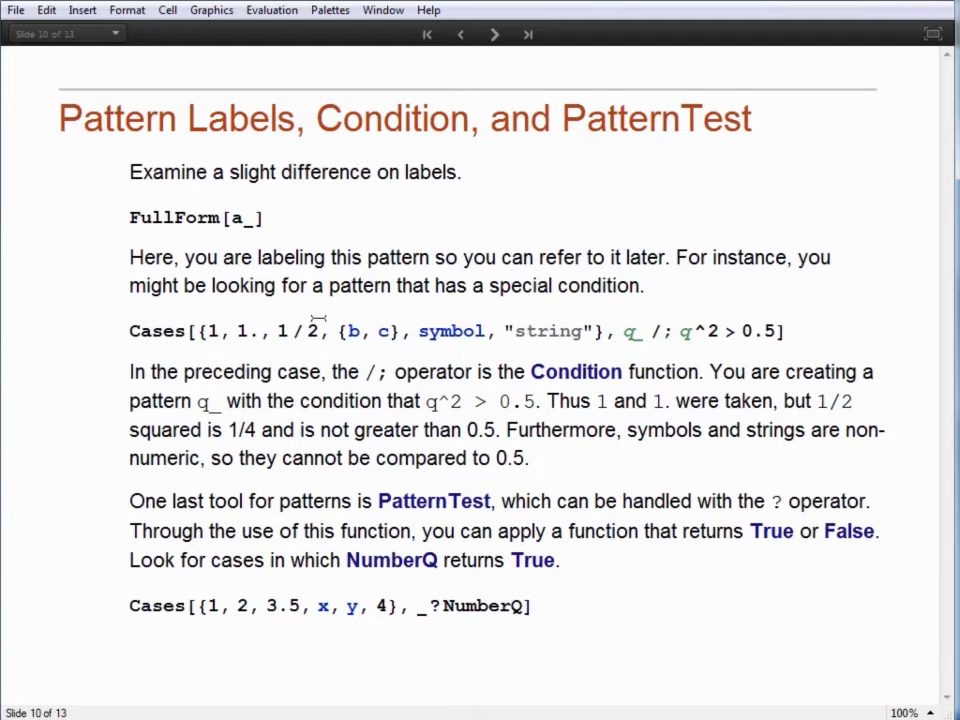
left_click(274, 212)
key("shift+Return")
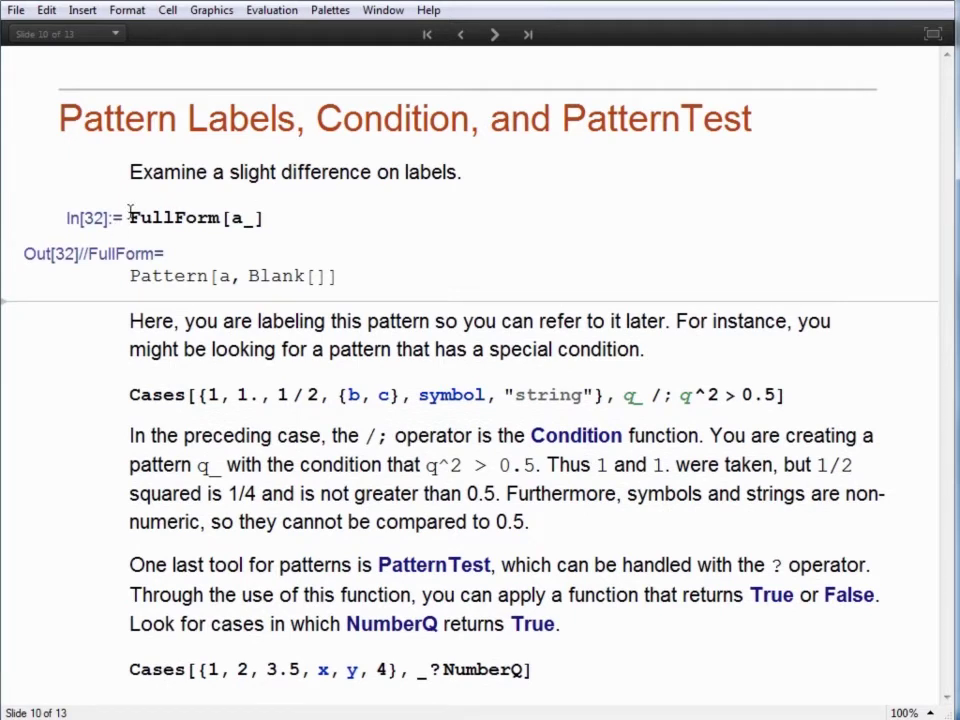
- Point out Blank[] and the label a in Pattern[a, Blank[]], then the list given to Cases
left_click_drag(132, 275, 325, 273)
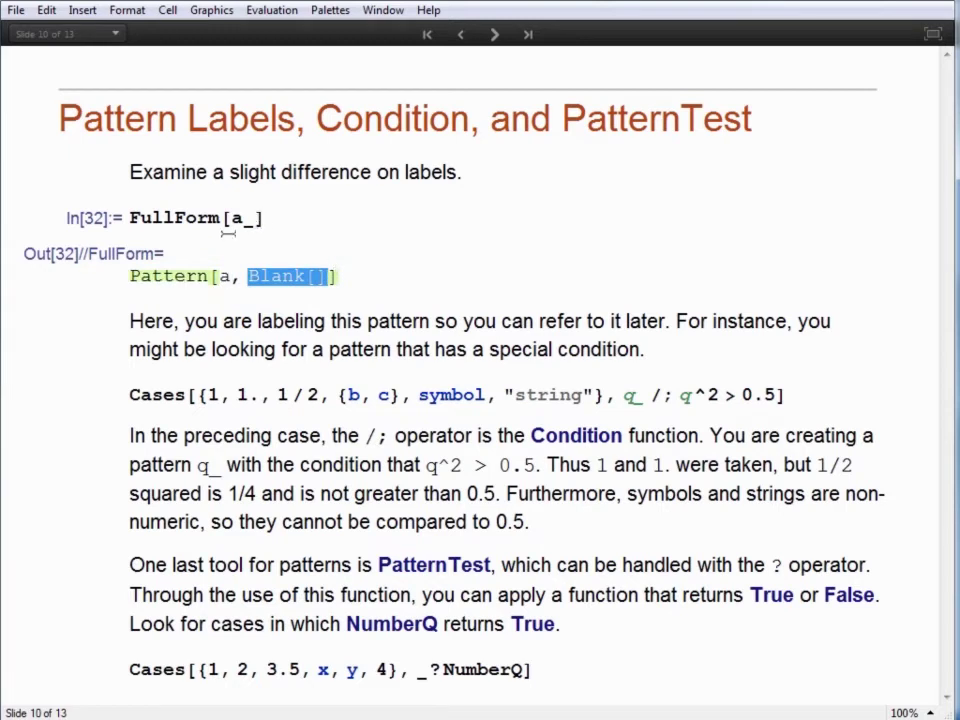
double_click(222, 277)
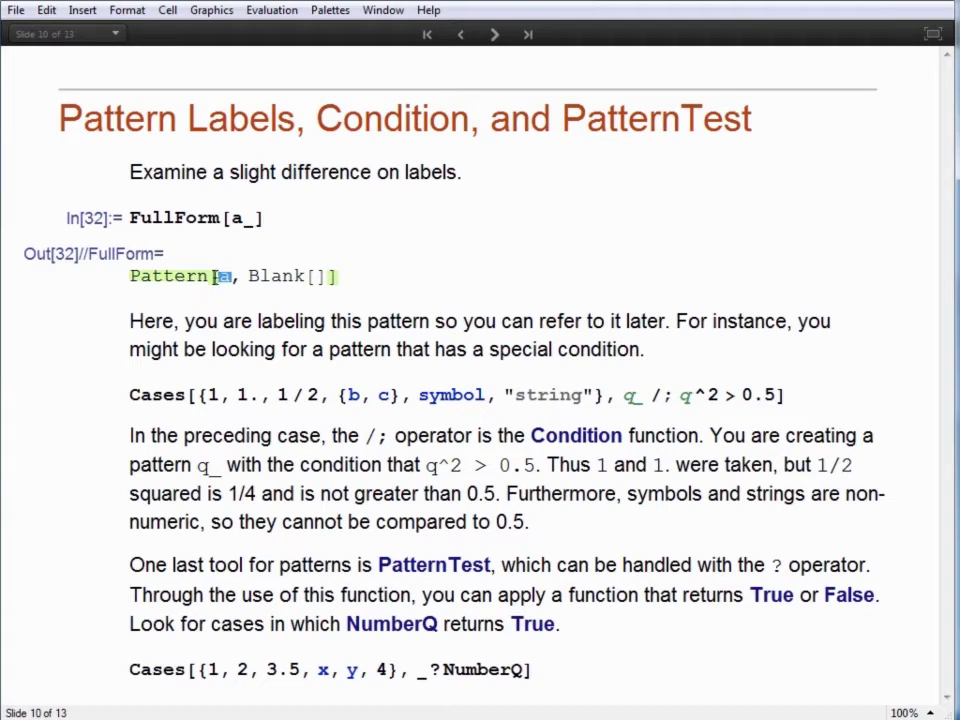
left_click_drag(130, 396, 606, 398)
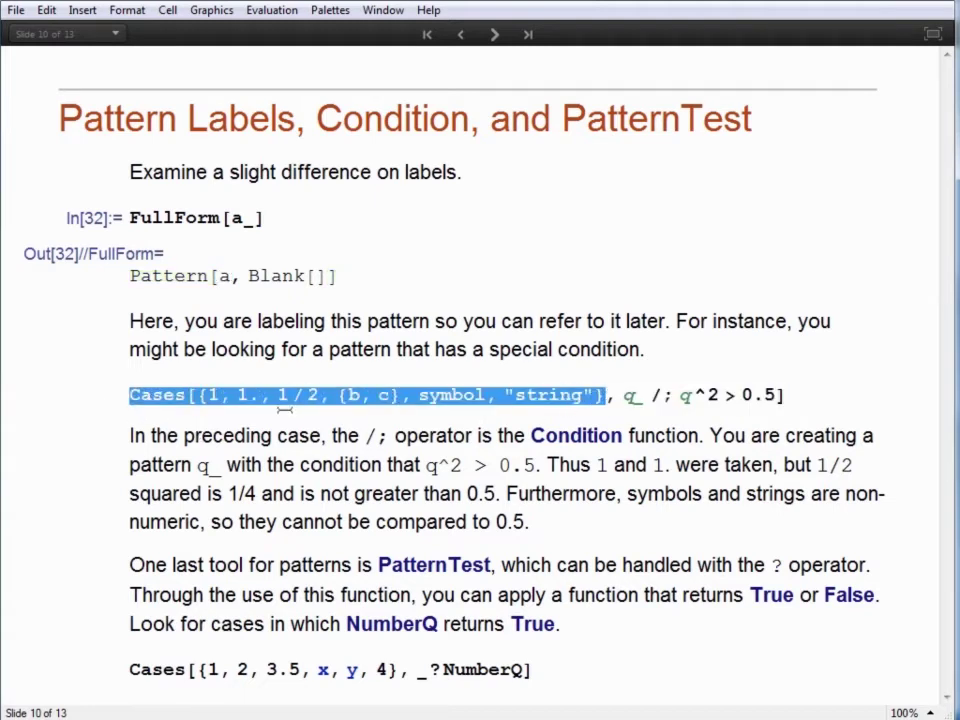
left_click(510, 396)
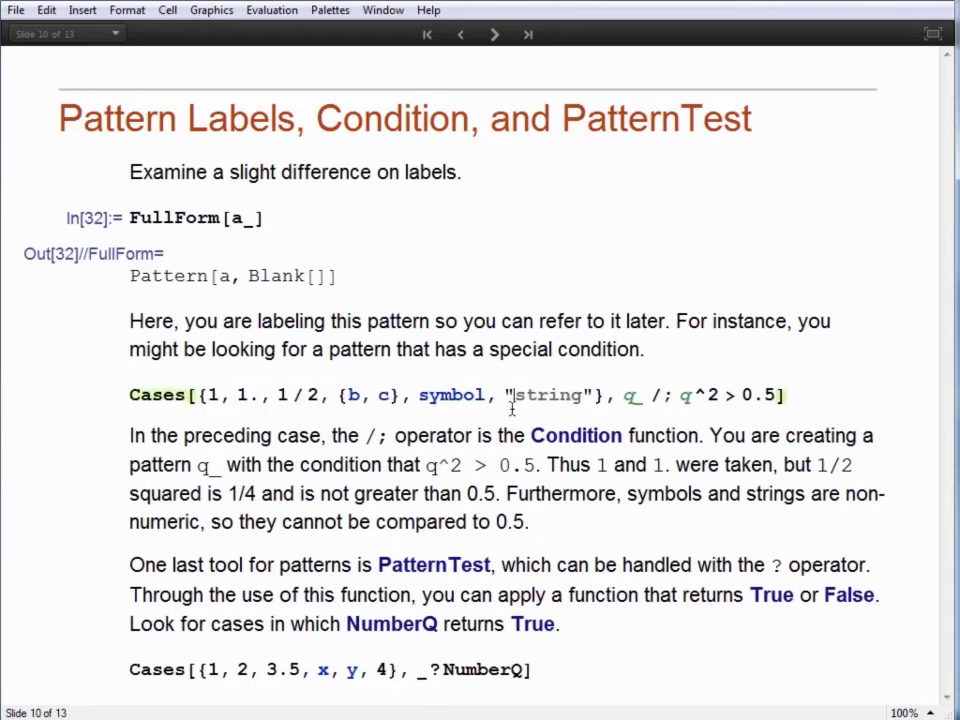
- Highlight q_ and the /; operator, then evaluate Cases[..., q_ /; q^2 > 0.5], giving {1, 1.} as Out[33]
left_click_drag(622, 397, 645, 397)
left_click_drag(650, 397, 673, 396)
left_click(647, 397)
left_click_drag(623, 397, 719, 397)
left_click(788, 397)
key("shift+Return")
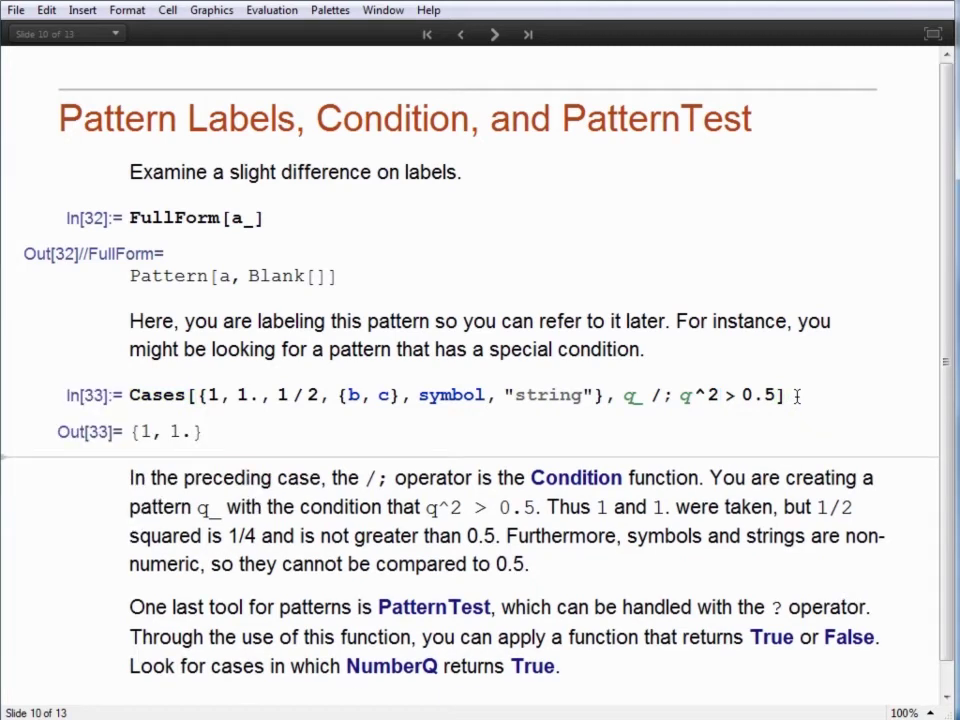